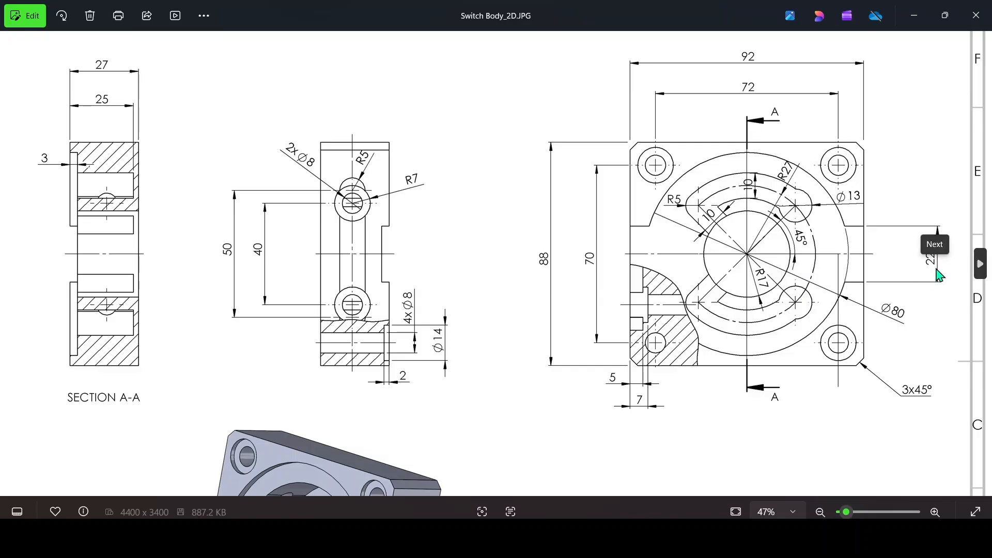
Start a sketch on the block's large front face and draw a circle about 74 mm in diameter centred on the origin
{"action": "scroll", "coordinate": [939, 275], "scroll_direction": "up", "scroll_amount": 3}
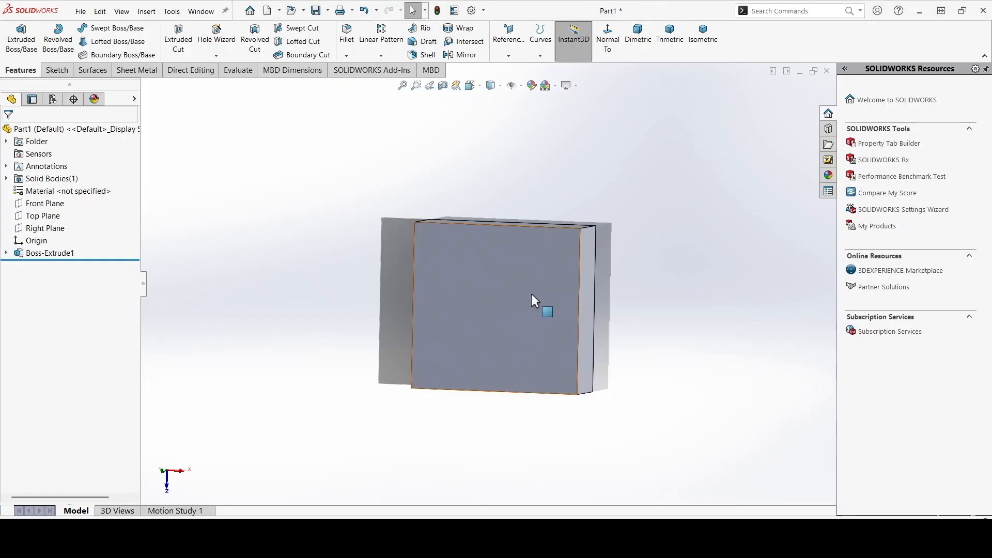
{"action": "left_click", "coordinate": [536, 304]}
{"action": "left_click", "coordinate": [600, 184]}
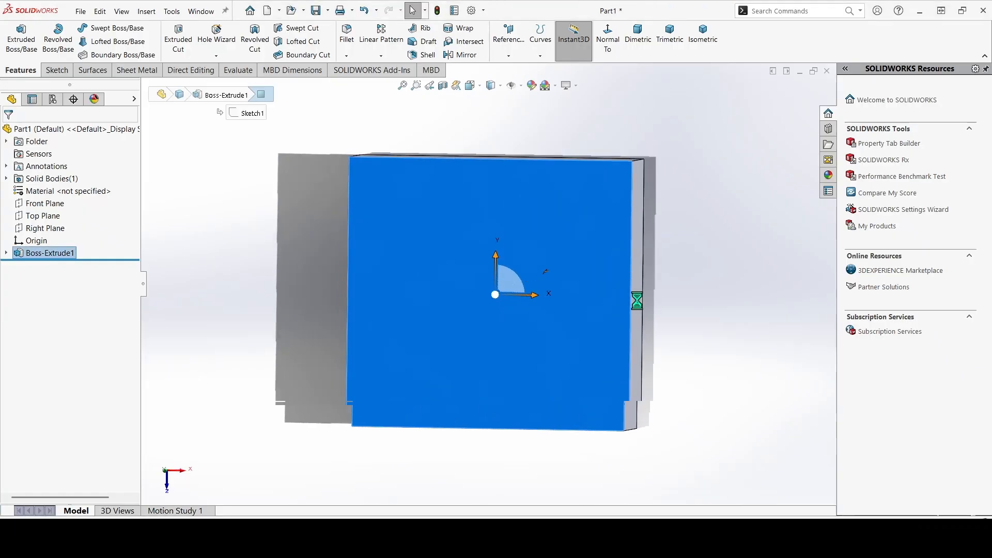
{"action": "scroll", "coordinate": [729, 306], "scroll_direction": "up", "scroll_amount": 1}
{"action": "left_click", "coordinate": [731, 304]}
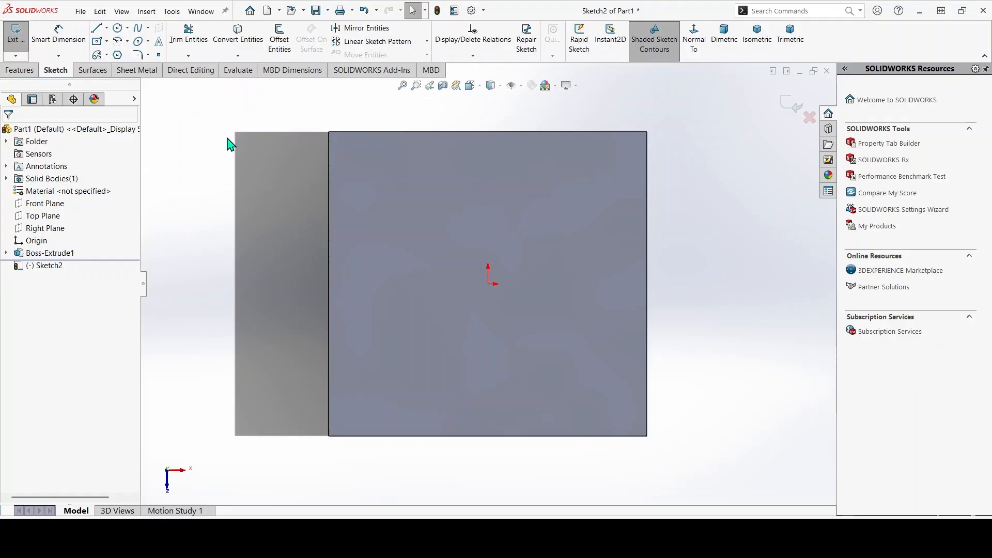
{"action": "left_click", "coordinate": [118, 27]}
{"action": "left_click", "coordinate": [488, 284]}
{"action": "left_click", "coordinate": [565, 162]}
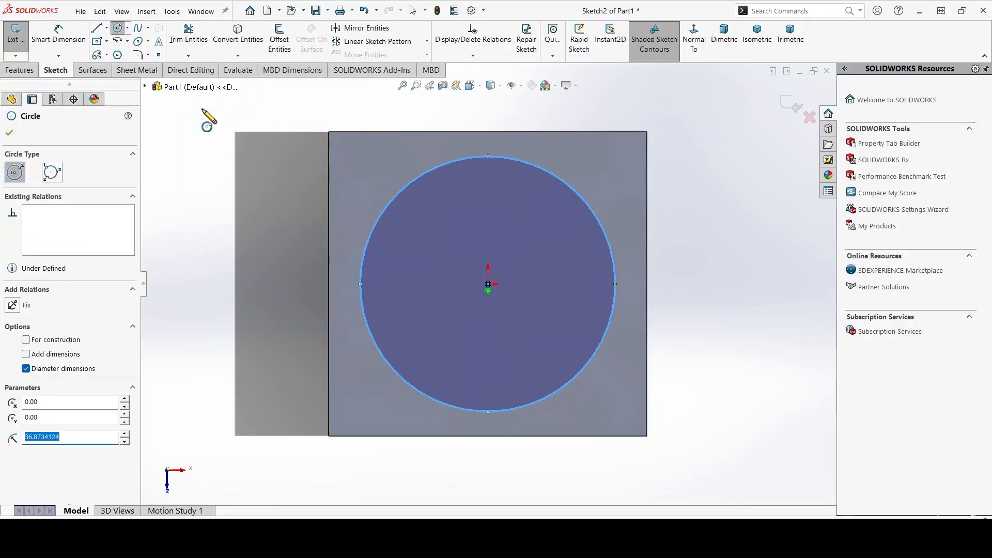
Sketch a corner rectangle about 25 mm high across the circle, spanning the block's full width between its two vertical edges
{"action": "left_click", "coordinate": [107, 41]}
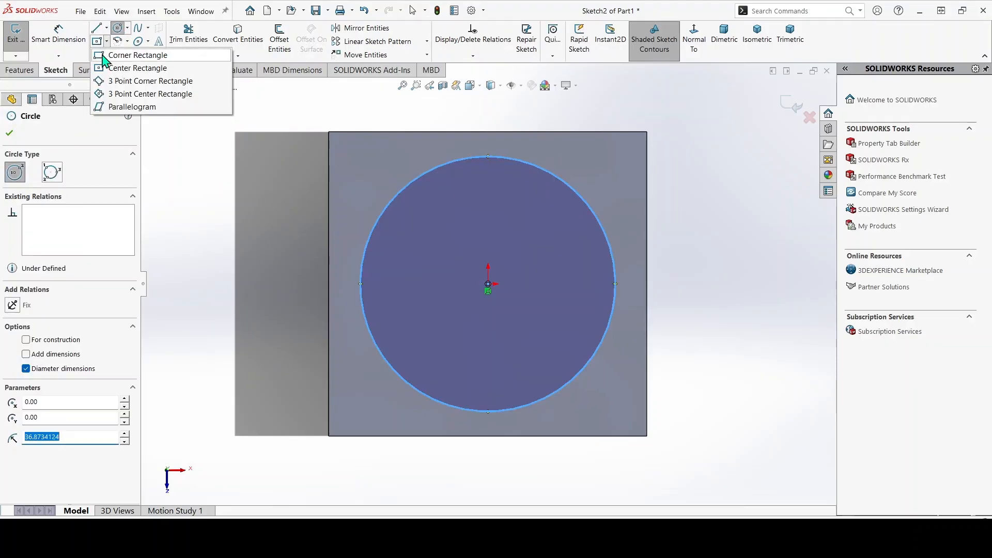
{"action": "left_click", "coordinate": [139, 53]}
{"action": "left_click", "coordinate": [330, 233]}
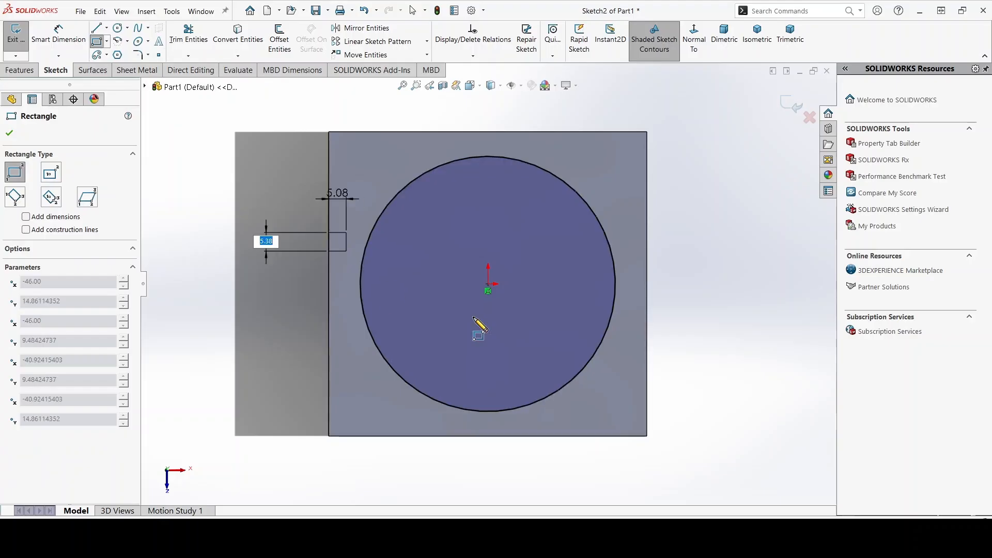
{"action": "left_click", "coordinate": [651, 320]}
{"action": "right_click", "coordinate": [695, 211]}
{"action": "left_click", "coordinate": [726, 218]}
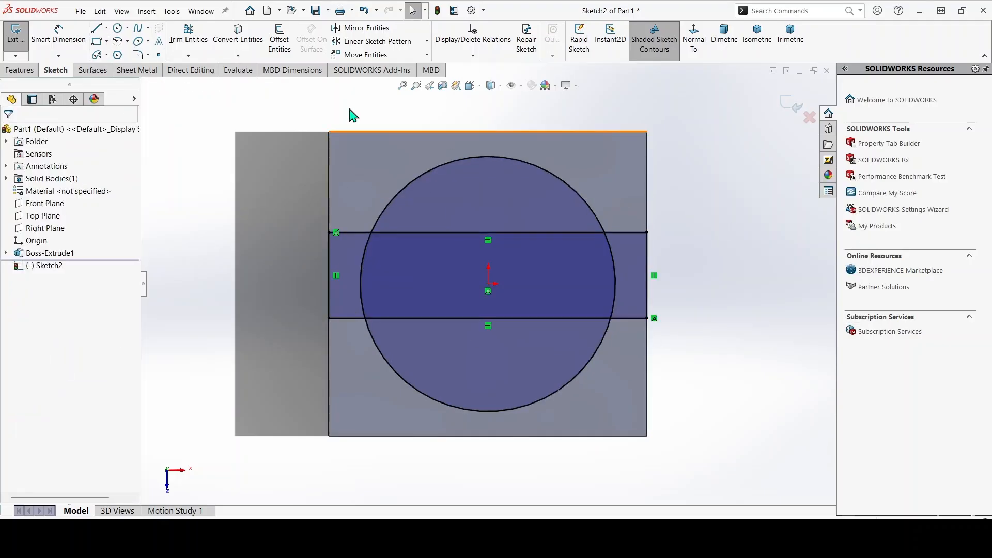
Dimension the circle's diameter to 80 mm
{"action": "left_click", "coordinate": [59, 35]}
{"action": "left_click", "coordinate": [556, 178]}
{"action": "left_click", "coordinate": [588, 133]}
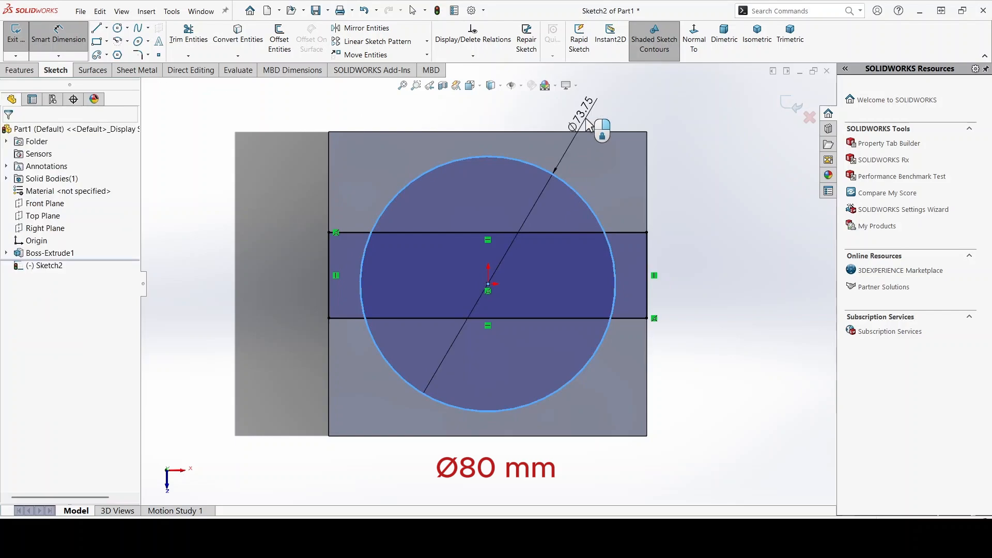
{"action": "type", "text": "80"}
{"action": "key", "text": "Return"}
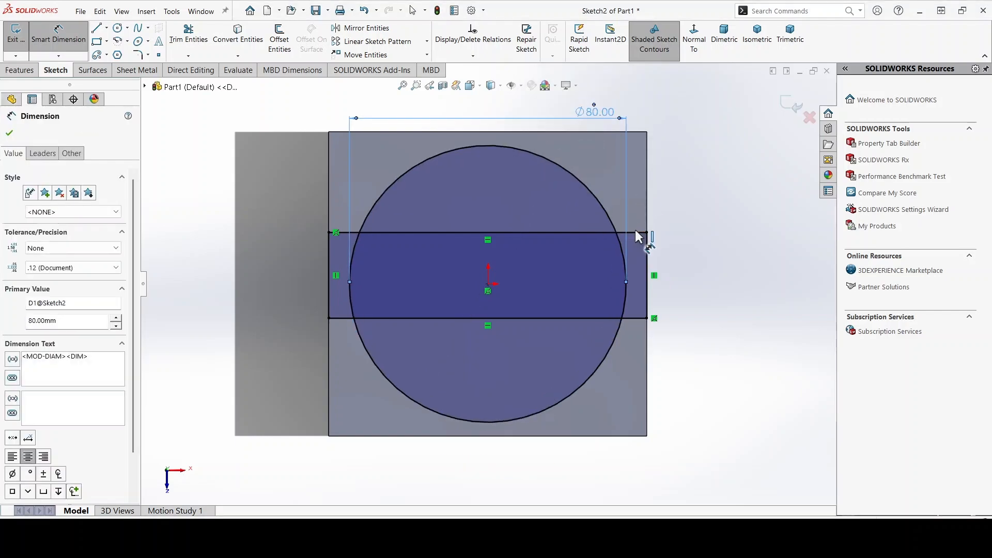
Dimension the rectangle's height to 22 mm
{"action": "left_click", "coordinate": [650, 269]}
{"action": "left_click", "coordinate": [718, 279]}
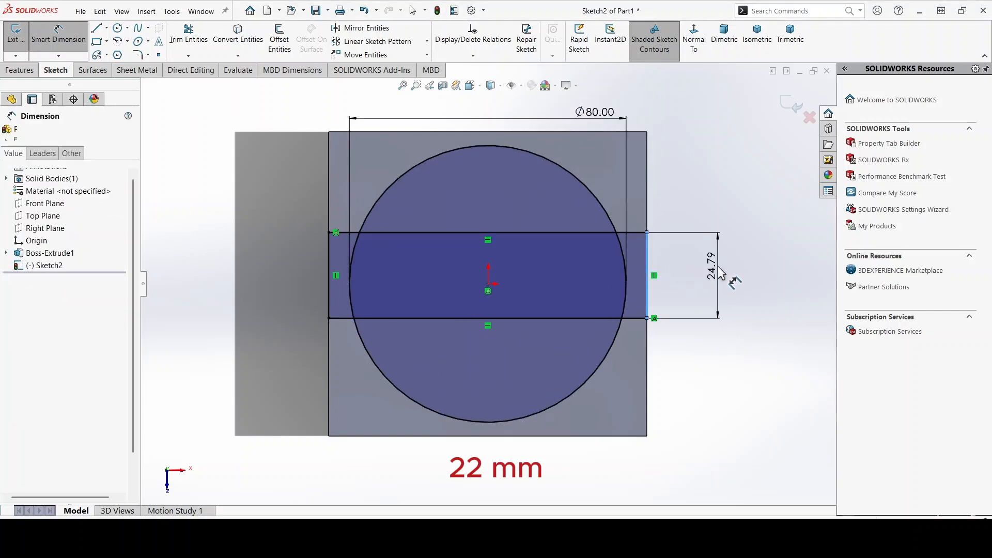
{"action": "type", "text": "22"}
{"action": "key", "text": "Return"}
{"action": "left_click", "coordinate": [9, 134]}
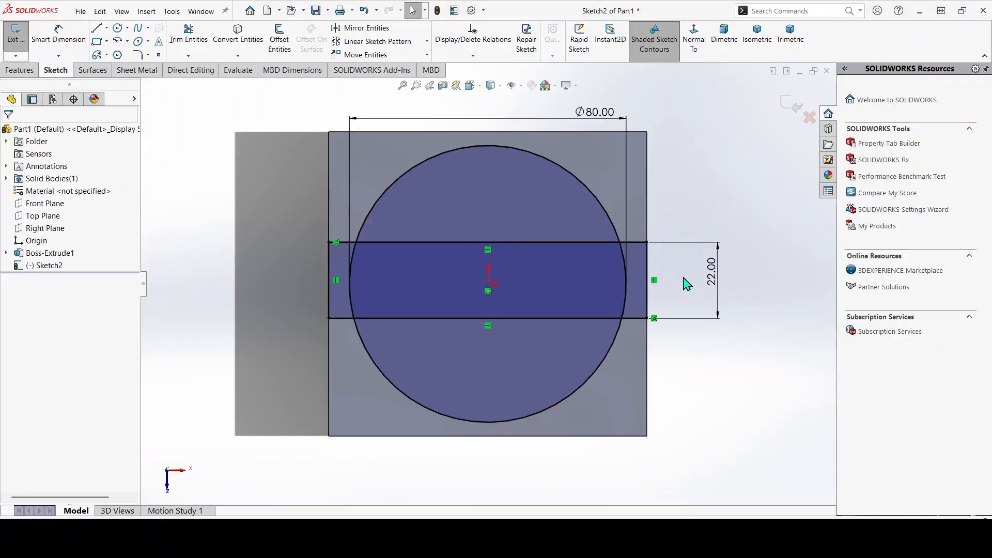
Add a Horizontal relation between the midpoint of the rectangle's right edge and the origin
{"action": "left_click", "coordinate": [650, 282]}
{"action": "left_click", "coordinate": [488, 283], "text": "ctrl"}
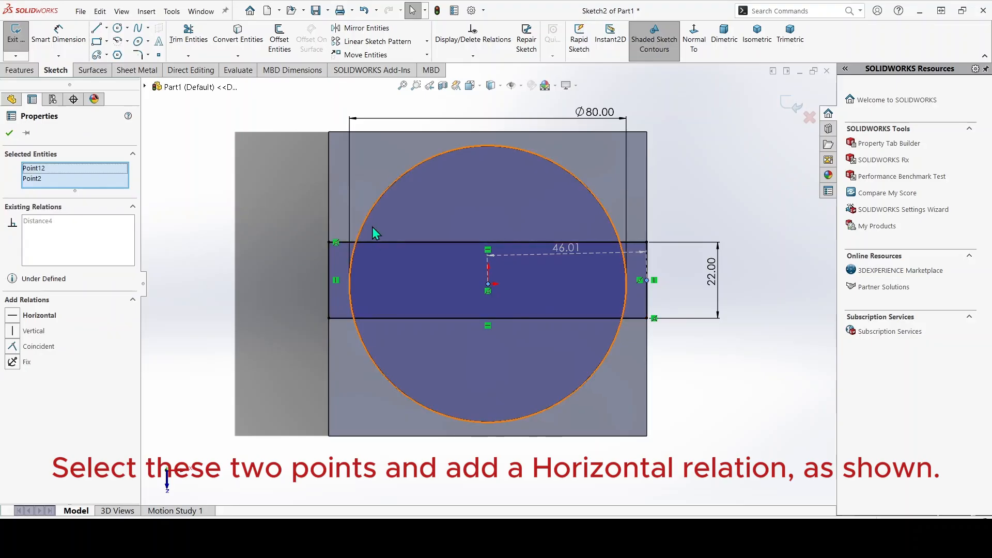
{"action": "left_click", "coordinate": [13, 316]}
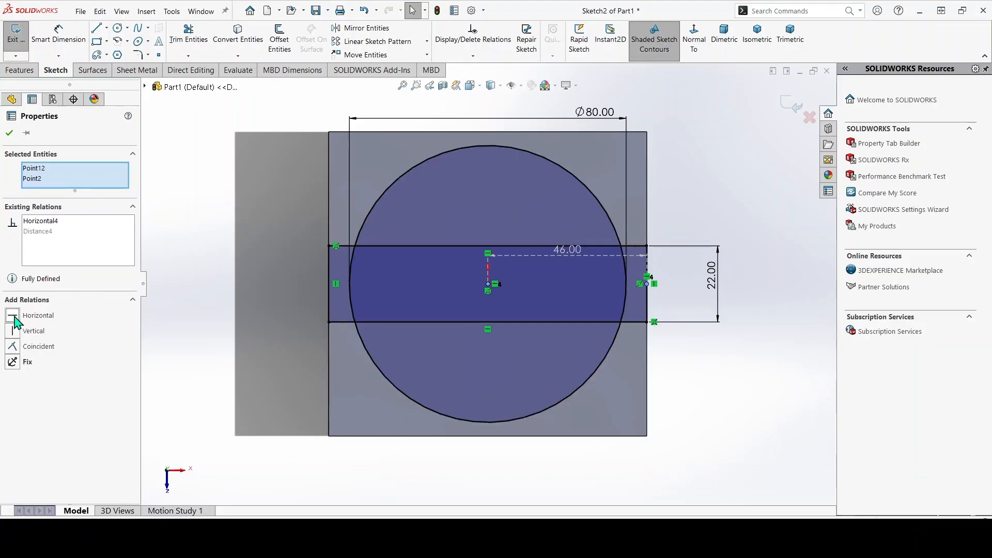
{"action": "left_click", "coordinate": [10, 134]}
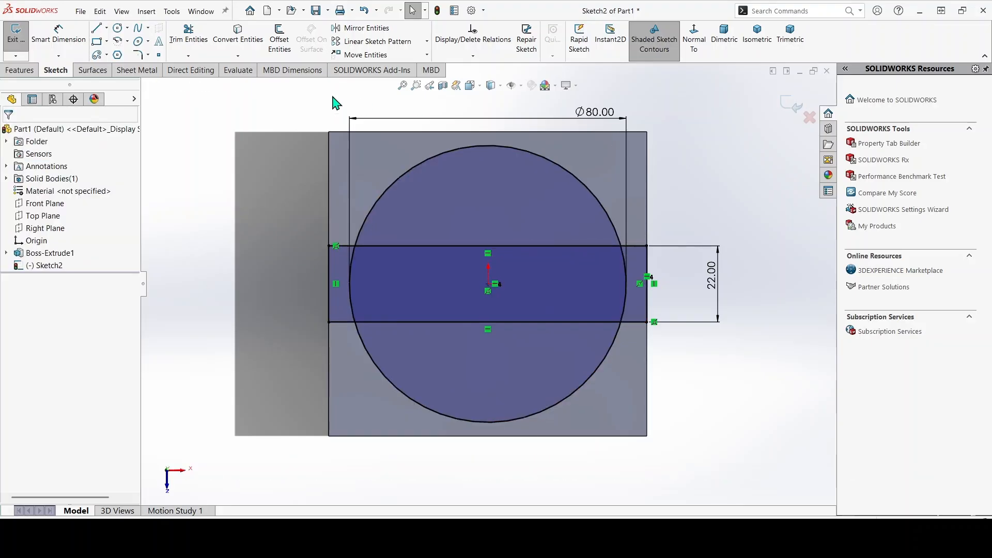
Trim the overlapping circle arcs and rectangle lines to leave one closed outline of a circle with two side slots
{"action": "left_click", "coordinate": [189, 36]}
{"action": "mouse_move", "coordinate": [443, 223]}
{"action": "left_mouse_down"}
{"action": "mouse_move", "coordinate": [395, 267]}
{"action": "mouse_move", "coordinate": [346, 287]}
{"action": "mouse_move", "coordinate": [493, 358]}
{"action": "mouse_move", "coordinate": [594, 326]}
{"action": "mouse_move", "coordinate": [633, 299]}
{"action": "left_mouse_up"}
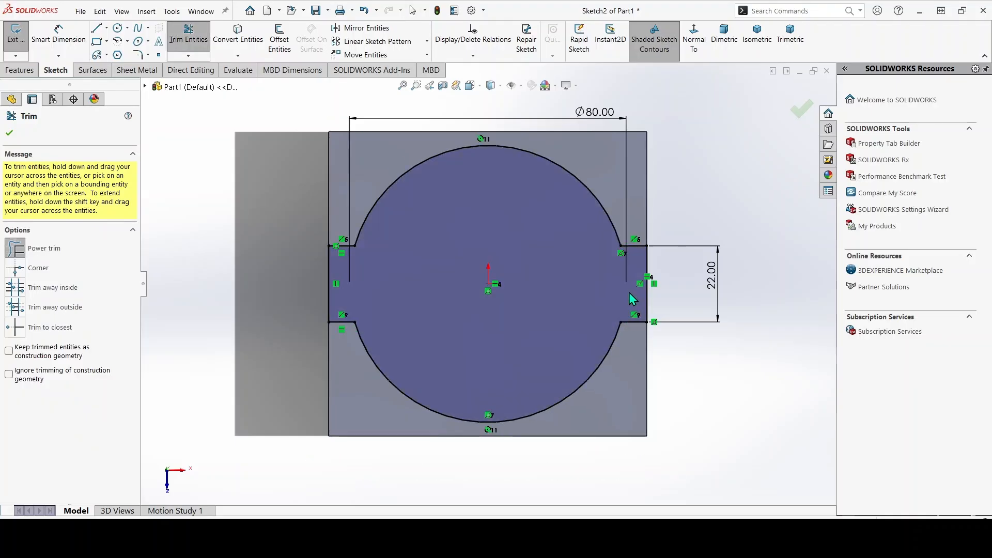
{"action": "left_click", "coordinate": [9, 135]}
{"action": "left_click", "coordinate": [371, 207]}
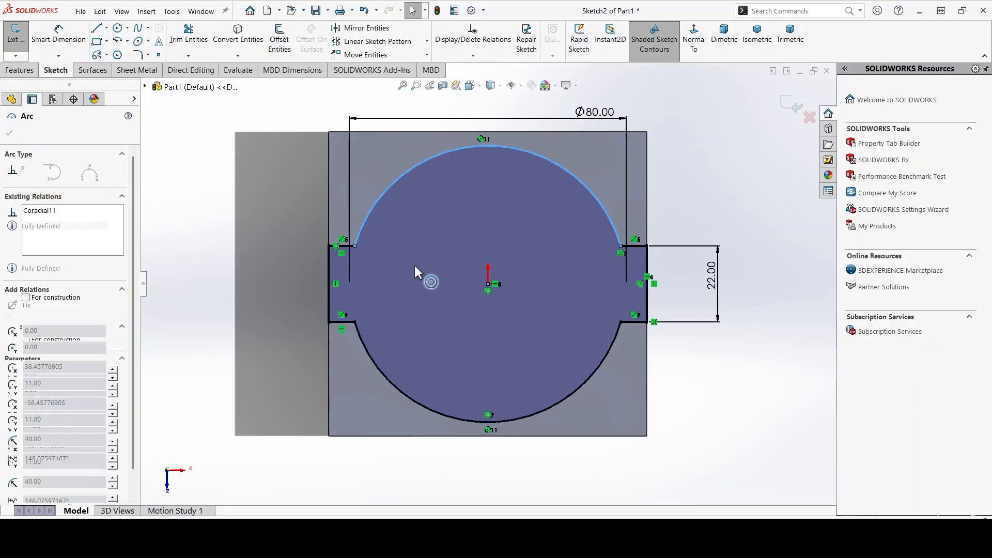
{"action": "left_click_drag", "start_coordinate": [415, 265], "coordinate": [416, 258]}
Check the recess depth in the Switch Body_2D.JPG drawing and cut-extrude the trimmed outline 3 mm deep
{"action": "left_click", "coordinate": [21, 71]}
{"action": "left_click", "coordinate": [178, 44]}
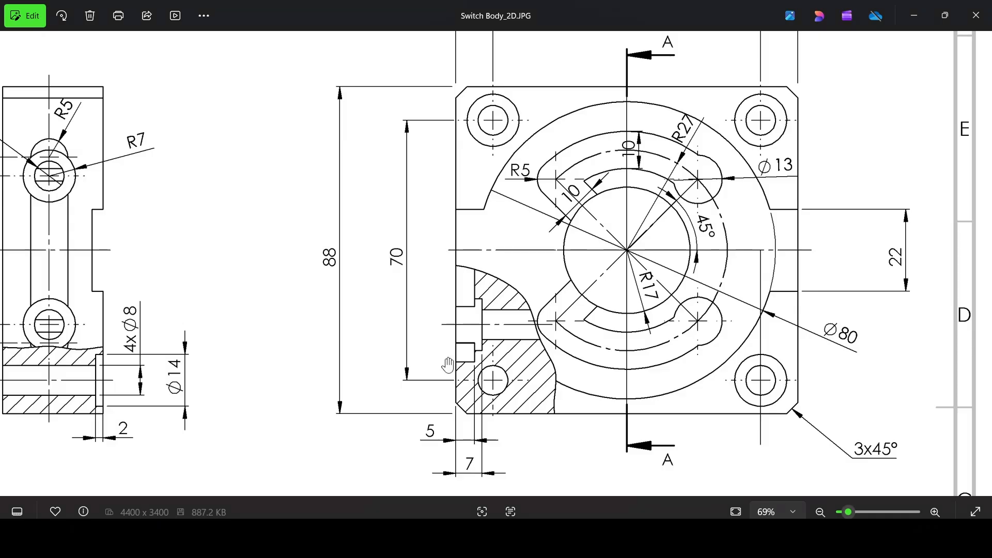
{"action": "scroll", "coordinate": [547, 280], "scroll_direction": "down", "scroll_amount": 2}
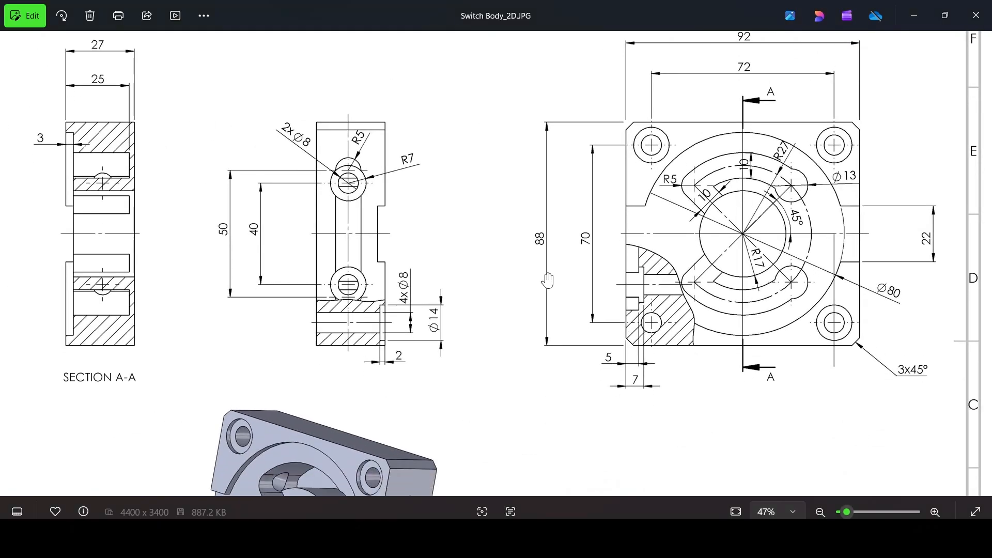
{"action": "scroll", "coordinate": [547, 279], "scroll_direction": "down", "scroll_amount": 2}
{"action": "scroll", "coordinate": [221, 153], "scroll_direction": "up", "scroll_amount": 3}
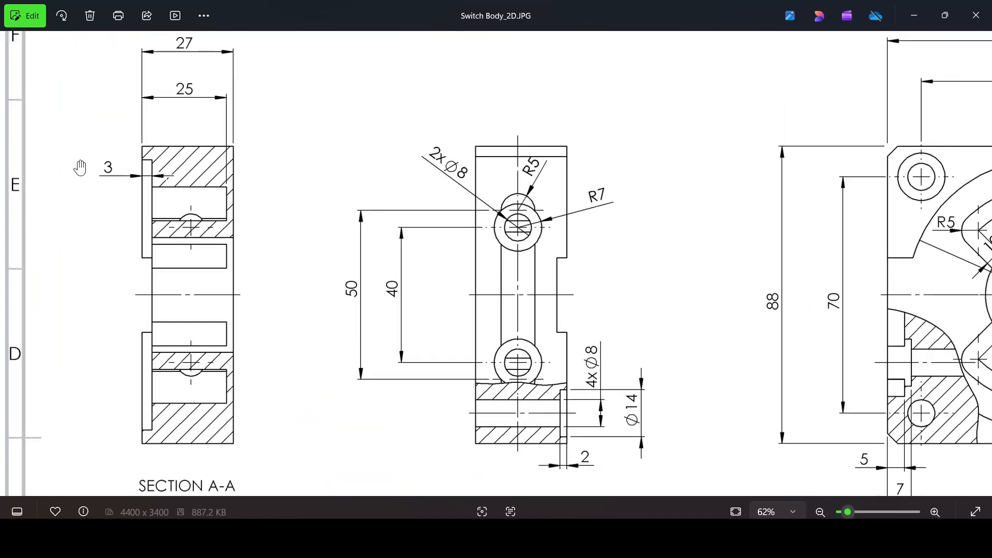
{"action": "scroll", "coordinate": [103, 177], "scroll_direction": "down", "scroll_amount": 3}
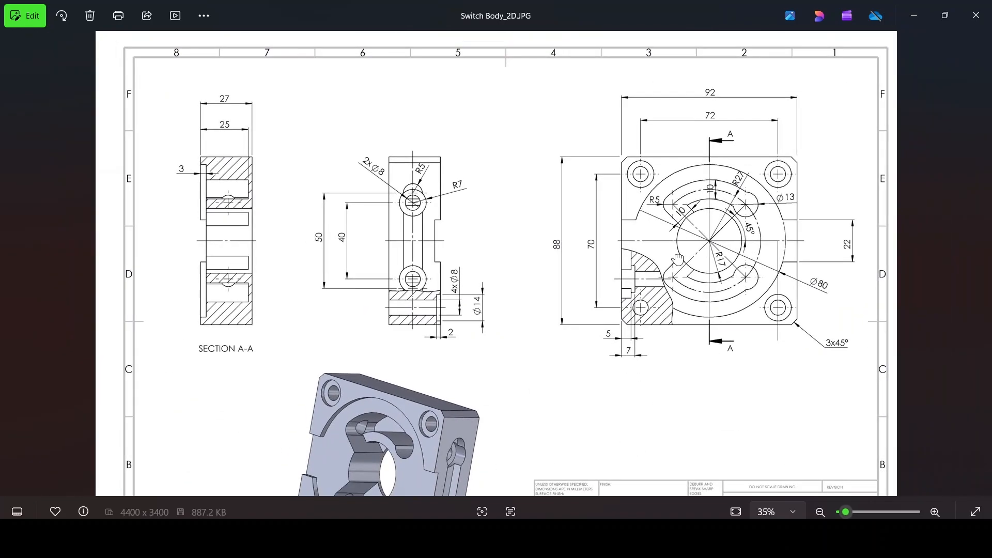
{"action": "scroll", "coordinate": [103, 176], "scroll_direction": "up", "scroll_amount": 3}
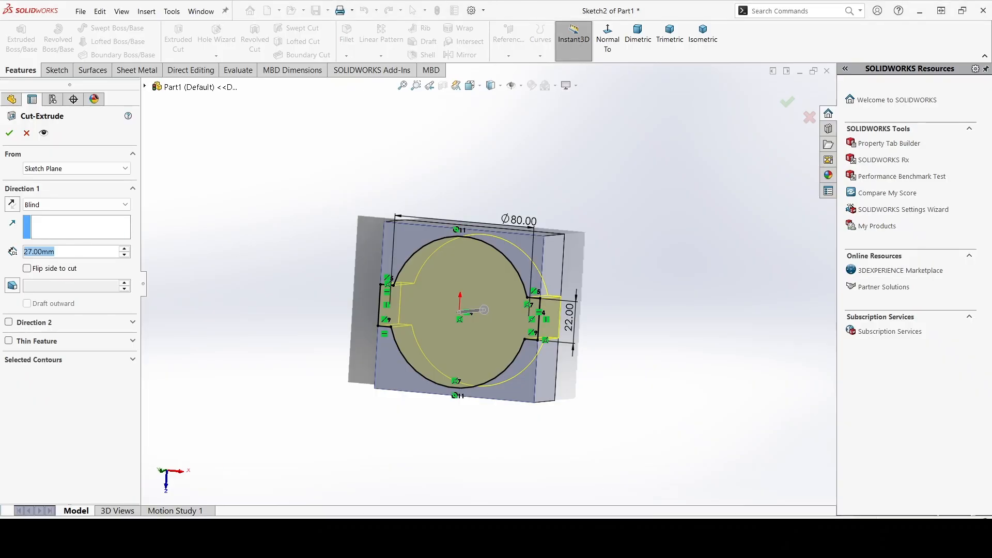
{"action": "type", "text": "3"}
{"action": "key", "text": "Return"}
{"action": "left_click", "coordinate": [10, 133]}
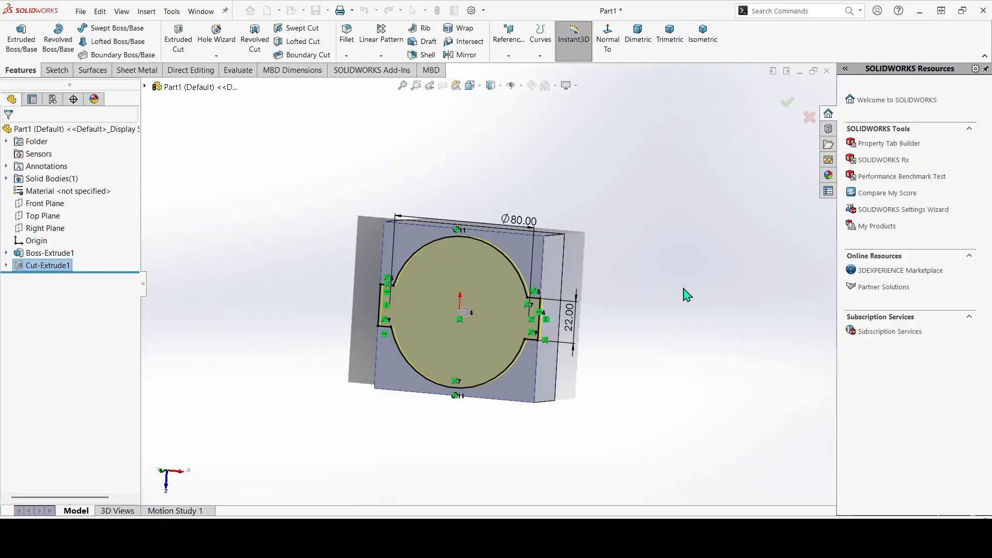
Start a sketch on the raised front face and check the central bore's size in the Switch Body_2D.JPG drawing
{"action": "middle_click_drag", "start_coordinate": [687, 292], "coordinate": [651, 300]}
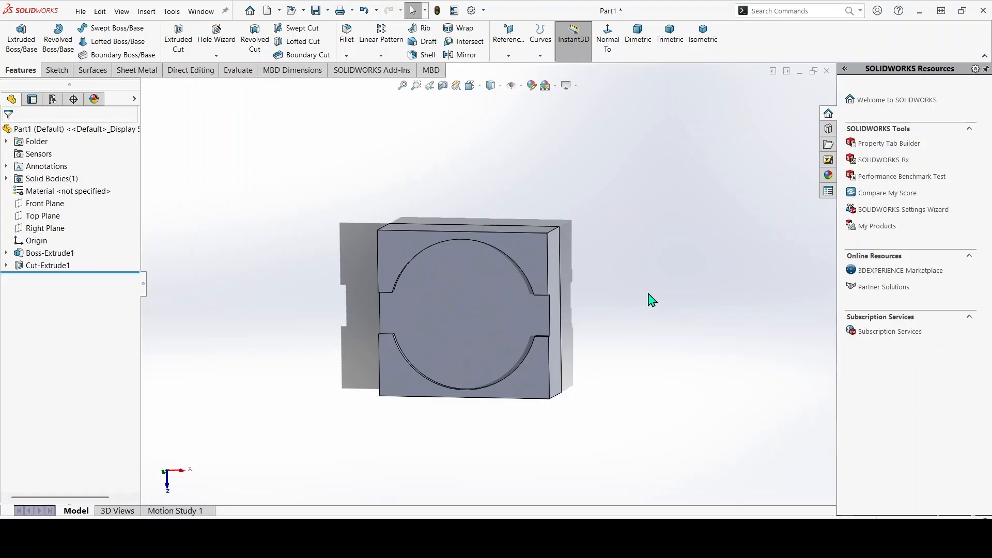
{"action": "left_click", "coordinate": [536, 254]}
{"action": "left_click", "coordinate": [578, 217]}
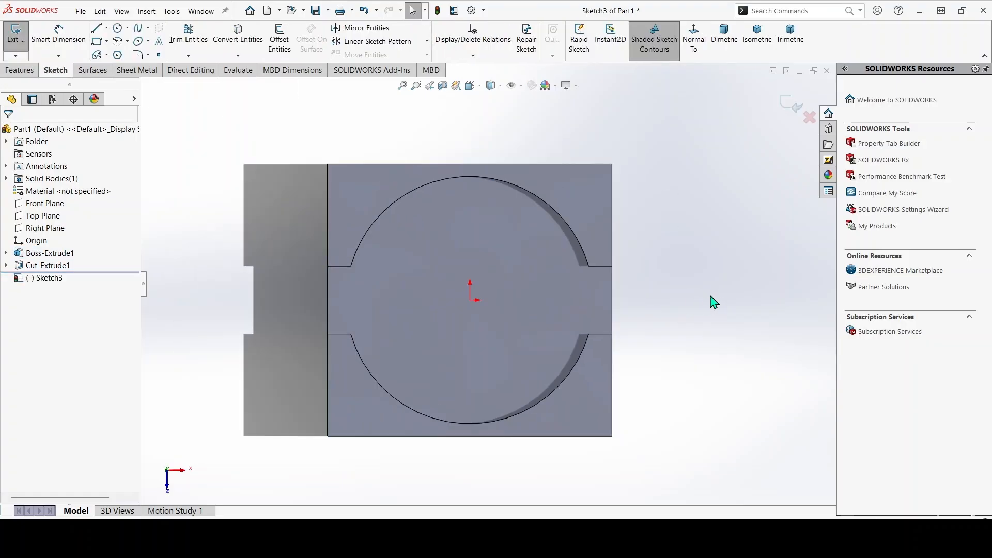
{"action": "scroll", "coordinate": [714, 303], "scroll_direction": "down", "scroll_amount": 1}
{"action": "left_click", "coordinate": [457, 541]}
{"action": "scroll", "coordinate": [457, 392], "scroll_direction": "up", "scroll_amount": 2}
{"action": "scroll", "coordinate": [459, 393], "scroll_direction": "down", "scroll_amount": 2}
{"action": "left_click_drag", "start_coordinate": [656, 354], "coordinate": [613, 377]}
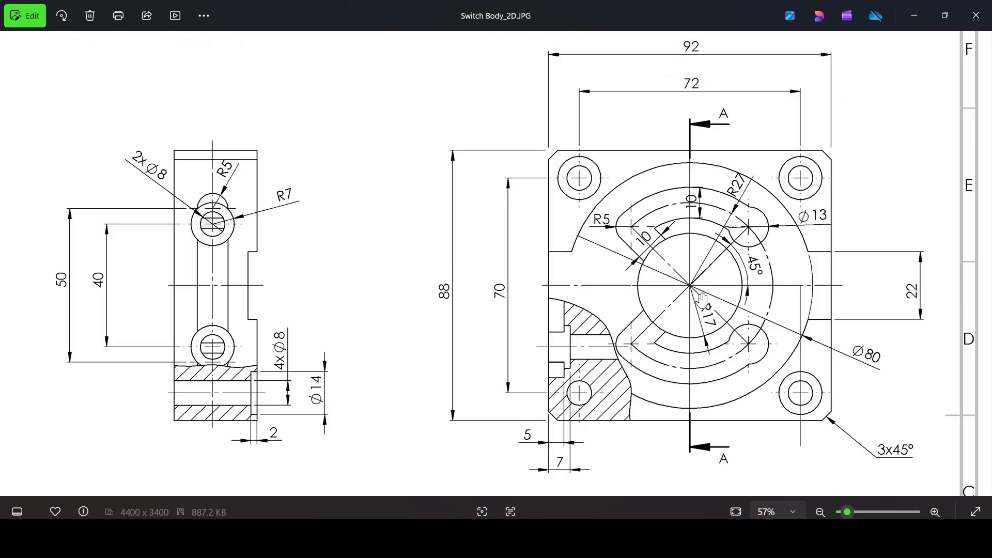
{"action": "key", "text": "alt+Tab"}
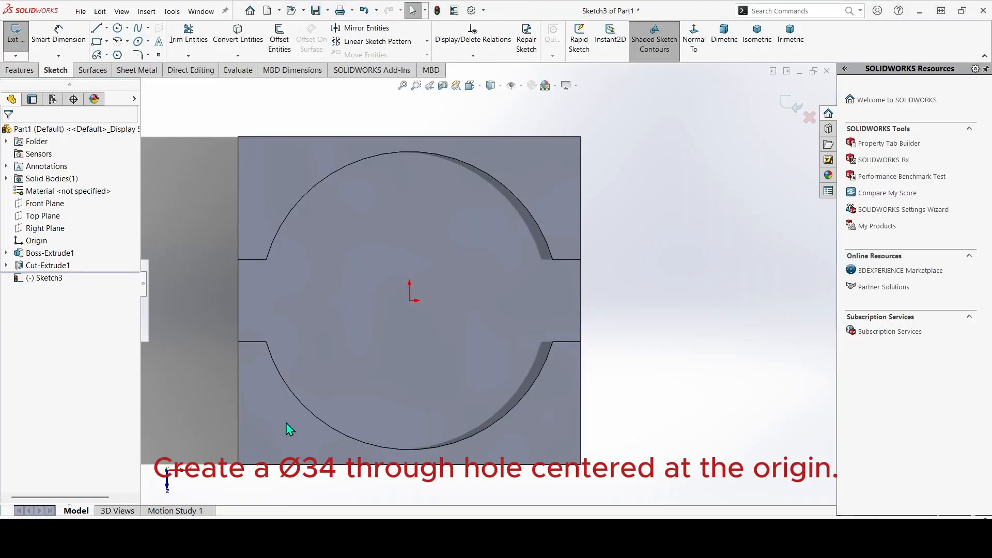
Sketch a circle centred on the origin and set its diameter to 34 mm
{"action": "left_click", "coordinate": [118, 28]}
{"action": "left_click", "coordinate": [410, 301]}
{"action": "left_click", "coordinate": [450, 261]}
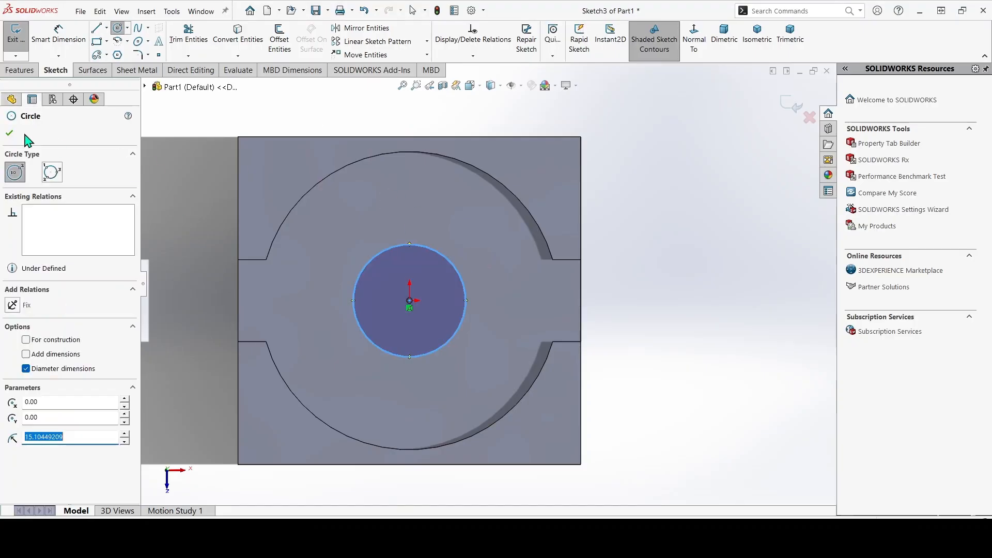
{"action": "left_click", "coordinate": [10, 133]}
{"action": "left_click", "coordinate": [58, 36]}
{"action": "left_click", "coordinate": [448, 260]}
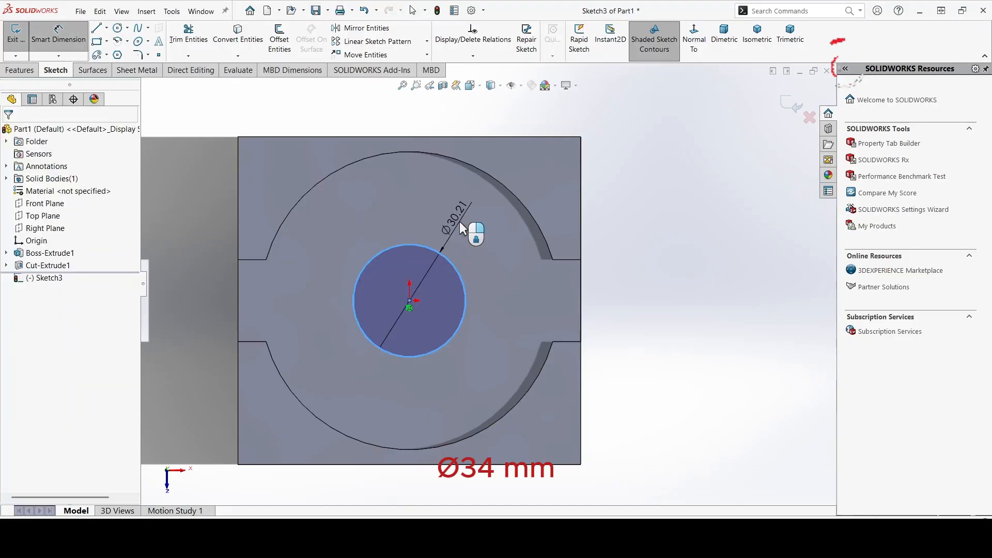
{"action": "left_click", "coordinate": [460, 222]}
{"action": "type", "text": "34"}
{"action": "key", "text": "Return"}
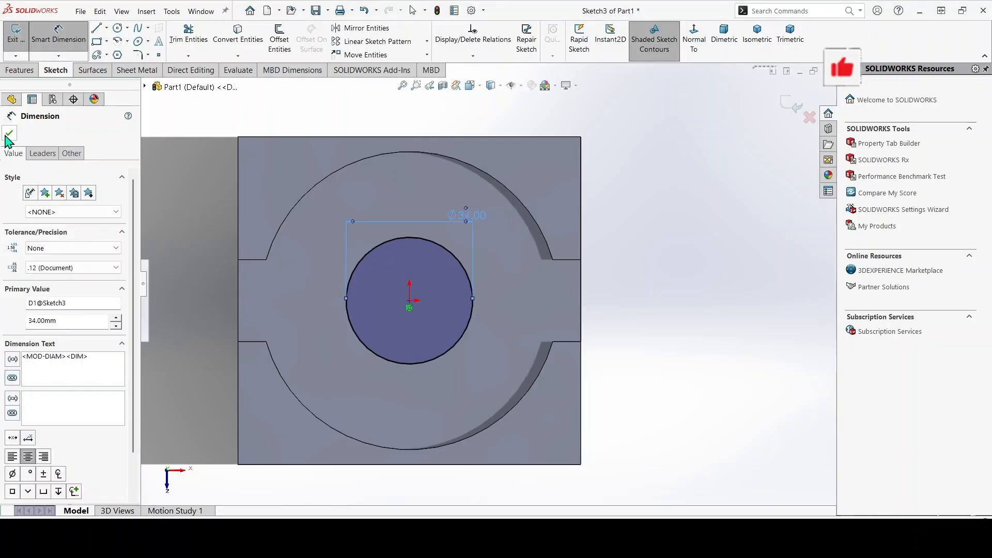
Cut-extrude the 34 mm circle with the Through All end condition to form the central bore
{"action": "left_click", "coordinate": [20, 70]}
{"action": "left_click", "coordinate": [166, 49]}
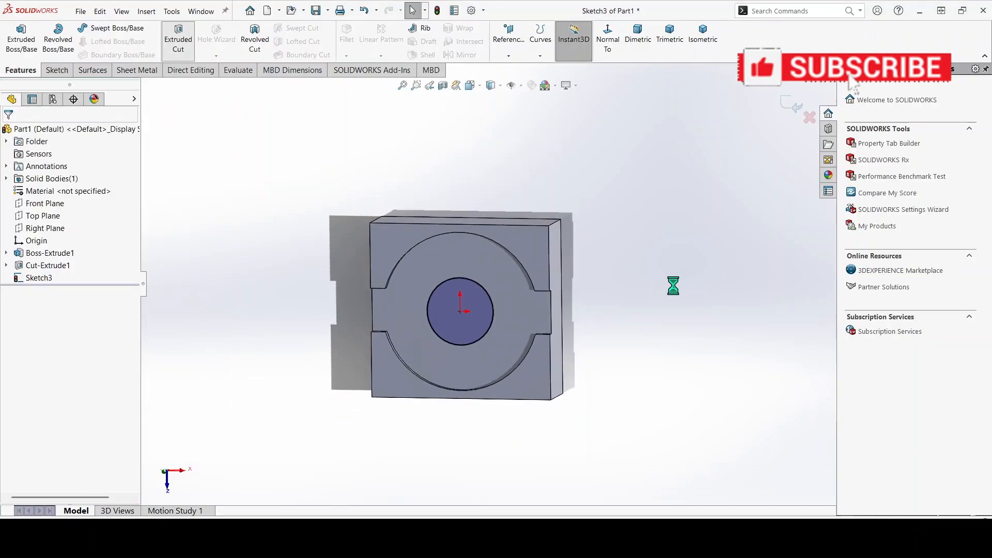
{"action": "left_click", "coordinate": [89, 205]}
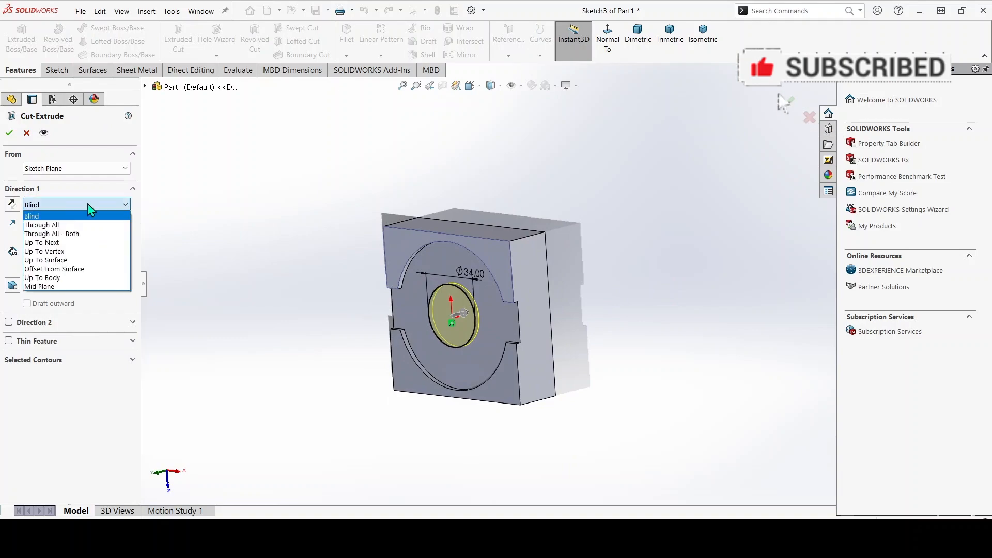
{"action": "left_click", "coordinate": [52, 225]}
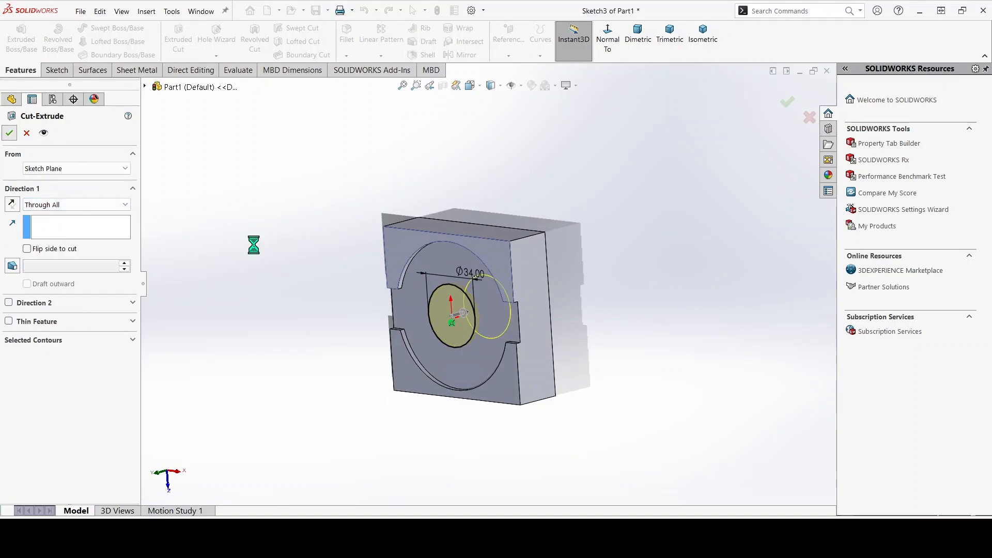
Start a sketch on the raised front face and check the curved slot profile in the Switch Body_2D.JPG drawing
{"action": "mouse_move", "coordinate": [633, 308]}
{"action": "middle_mouse_down"}
{"action": "mouse_move", "coordinate": [607, 337]}
{"action": "mouse_move", "coordinate": [653, 297]}
{"action": "mouse_move", "coordinate": [641, 281]}
{"action": "middle_mouse_up"}
{"action": "left_click", "coordinate": [543, 237]}
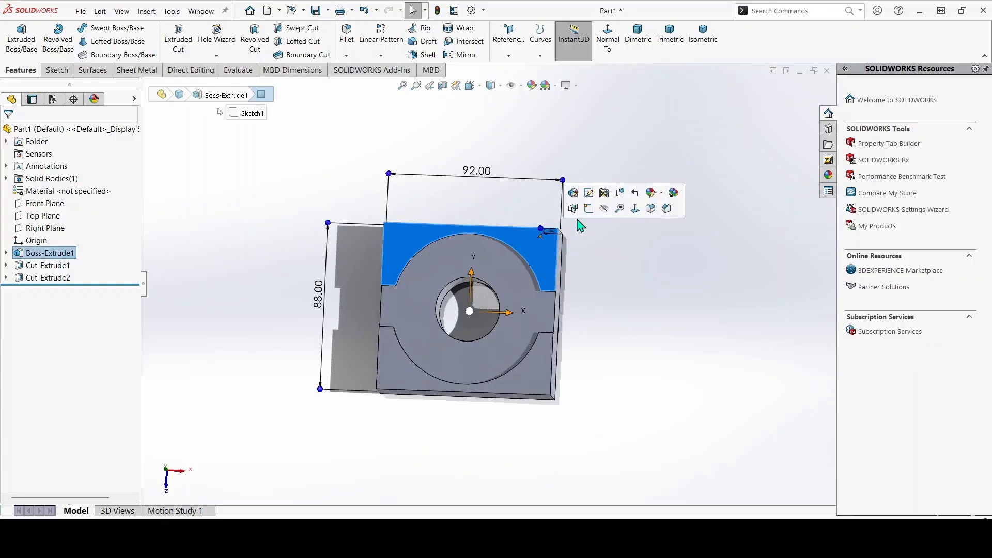
{"action": "left_click", "coordinate": [588, 208]}
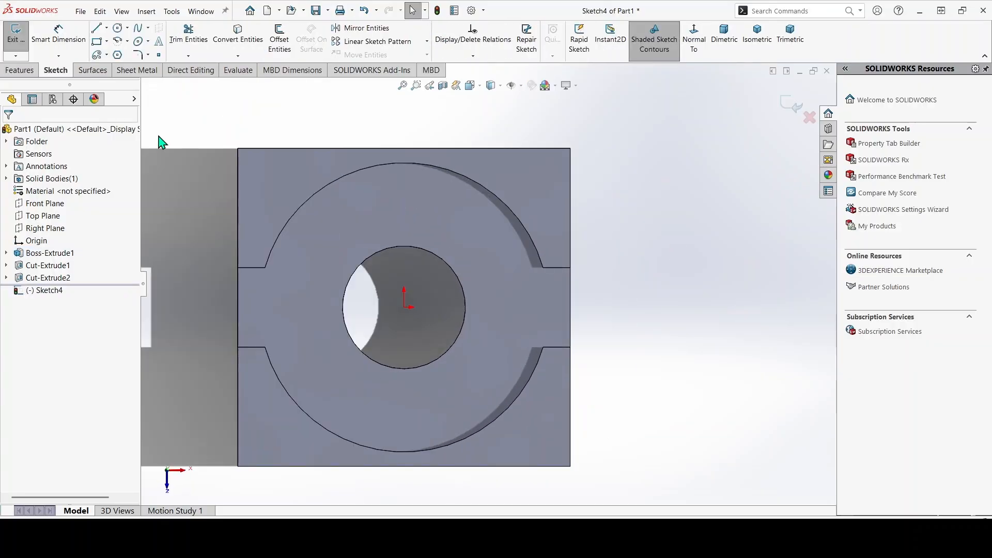
{"action": "left_click", "coordinate": [517, 545]}
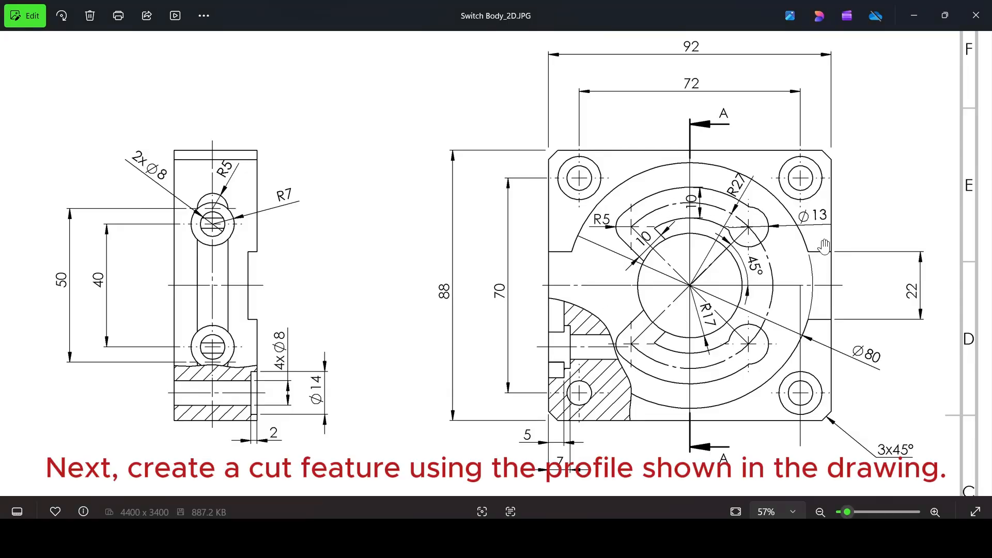
{"action": "scroll", "coordinate": [825, 247], "scroll_direction": "up", "scroll_amount": 2}
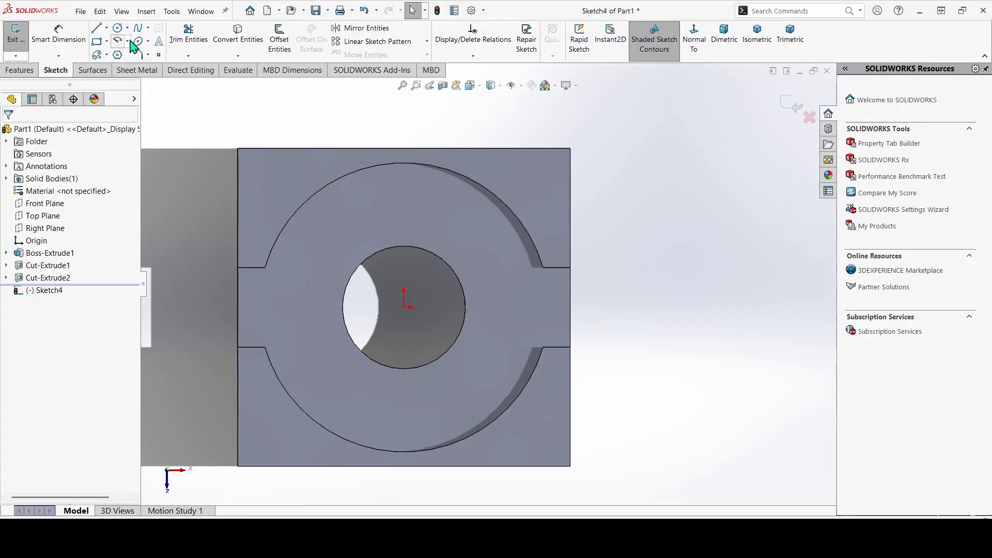
Sketch the outer slot arc above the bore with a centerpoint arc centred on the origin, just inside the round recess edge
{"action": "left_click", "coordinate": [128, 41]}
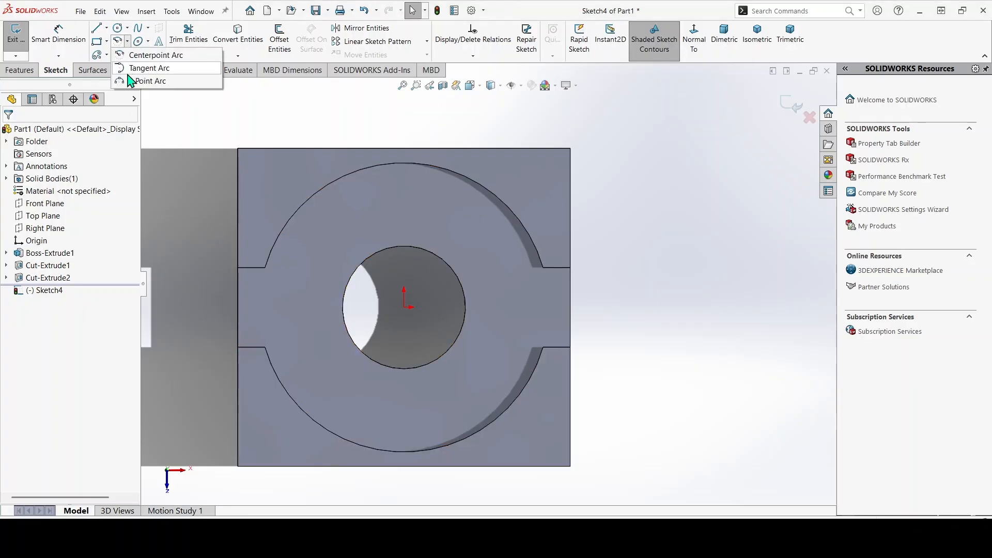
{"action": "left_click", "coordinate": [147, 55]}
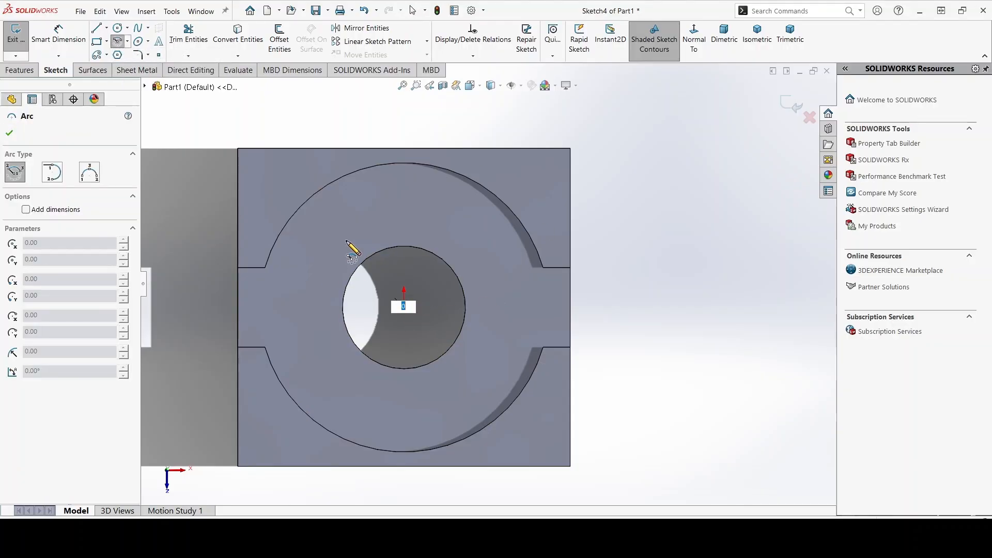
{"action": "key", "text": "Escape"}
{"action": "left_click", "coordinate": [122, 43]}
{"action": "left_click", "coordinate": [404, 307]}
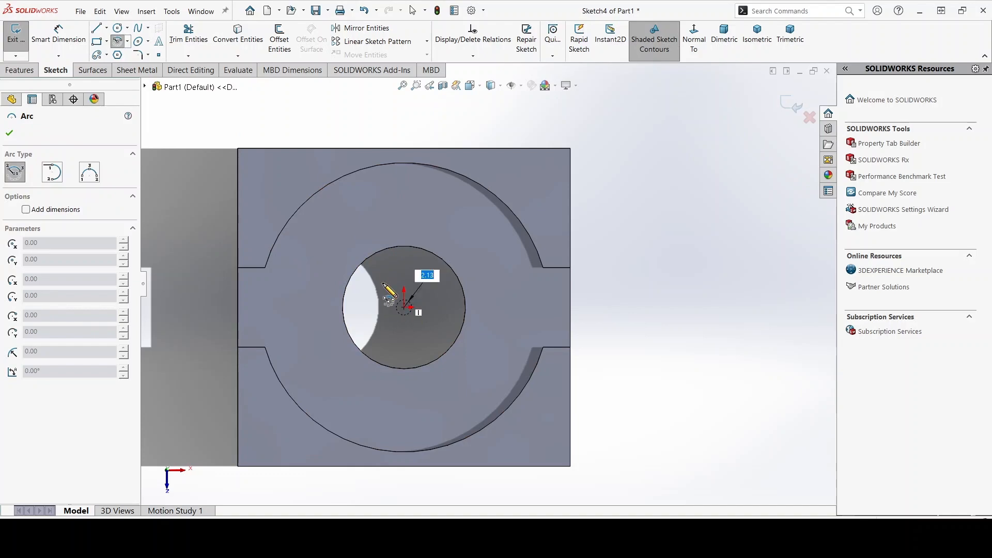
{"action": "left_click", "coordinate": [290, 261]}
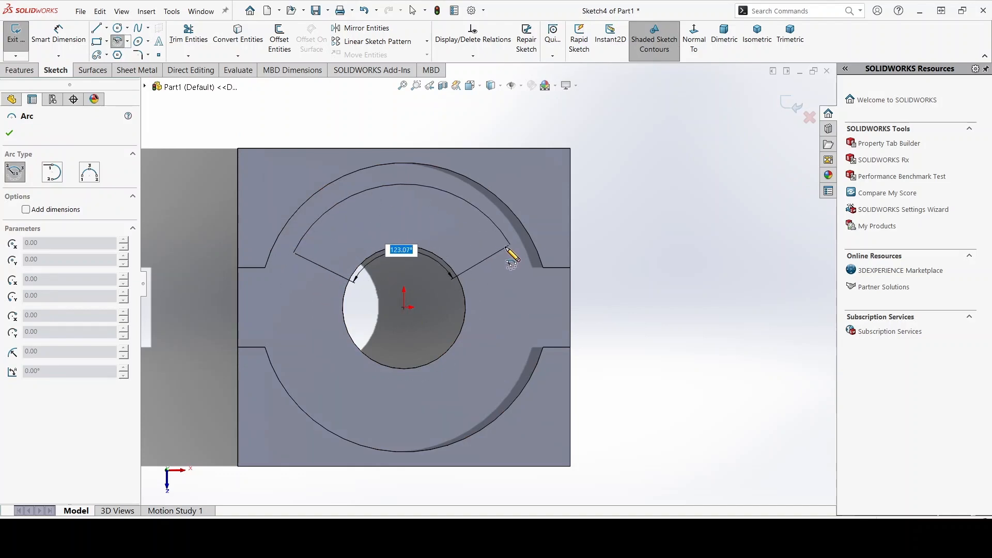
{"action": "left_click", "coordinate": [518, 260]}
{"action": "key", "text": "Escape"}
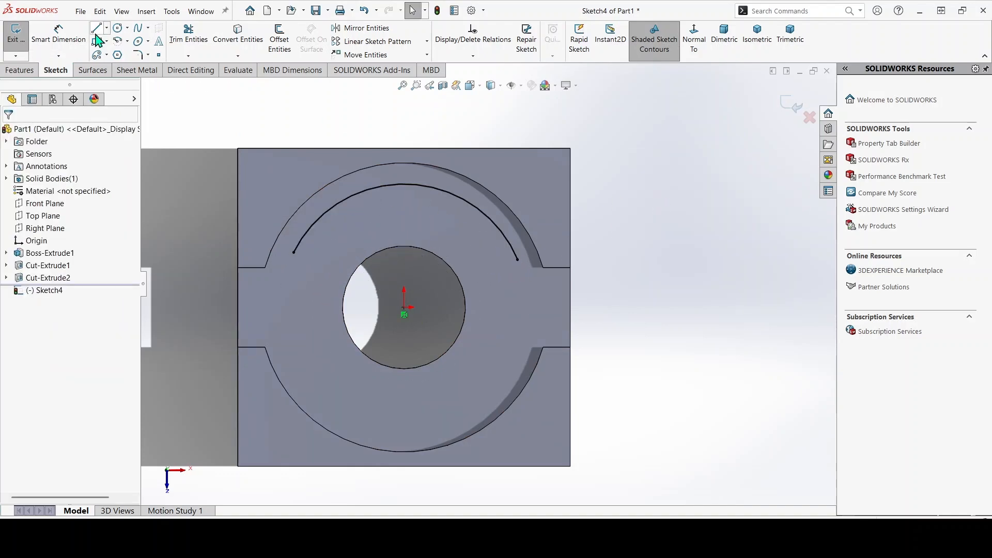
Sketch an inner arc of about 24 mm radius centred on the origin, just above the bore
{"action": "left_click", "coordinate": [119, 41]}
{"action": "left_click", "coordinate": [404, 307]}
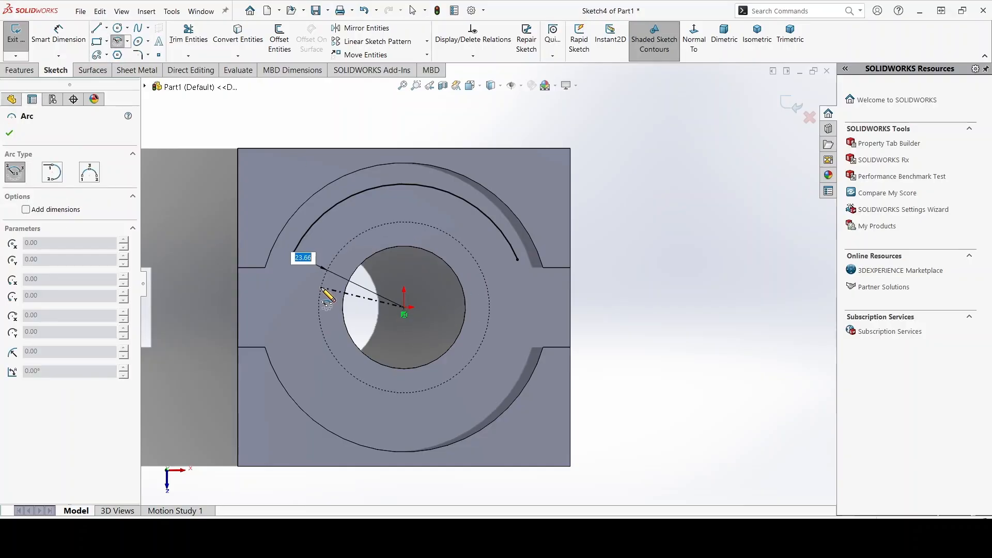
{"action": "left_click", "coordinate": [330, 291]}
{"action": "left_click", "coordinate": [486, 279]}
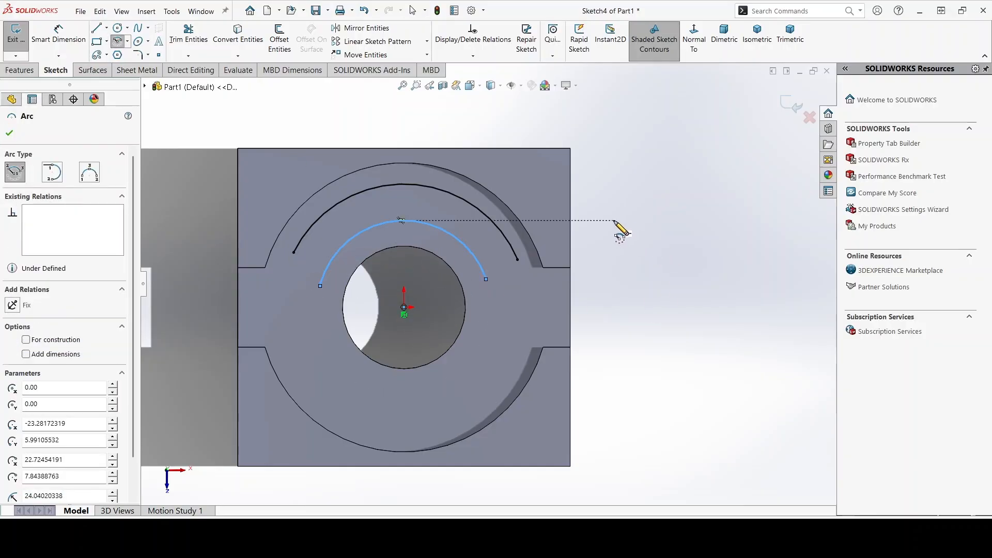
{"action": "key", "text": "Escape"}
Sketch a middle arc of about 30.6 mm radius centred on the origin, between the outer and inner arcs
{"action": "left_click", "coordinate": [119, 42]}
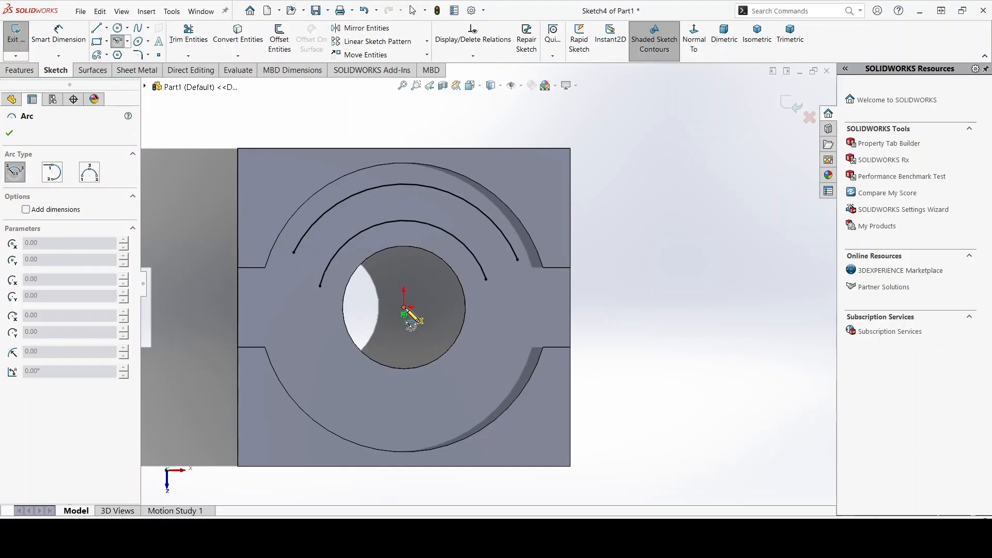
{"action": "left_click", "coordinate": [404, 308]}
{"action": "left_click", "coordinate": [298, 279]}
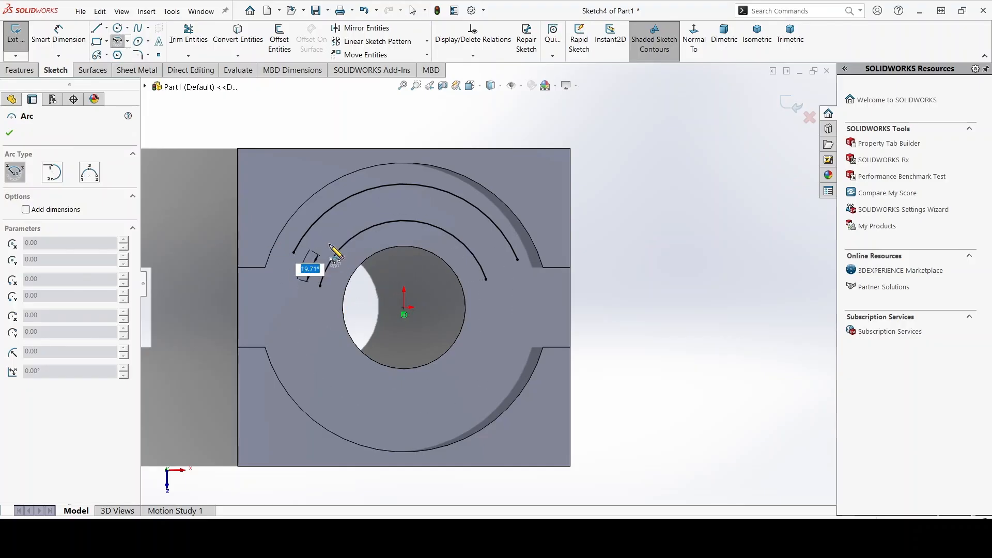
{"action": "left_click", "coordinate": [510, 278]}
{"action": "key", "text": "Escape"}
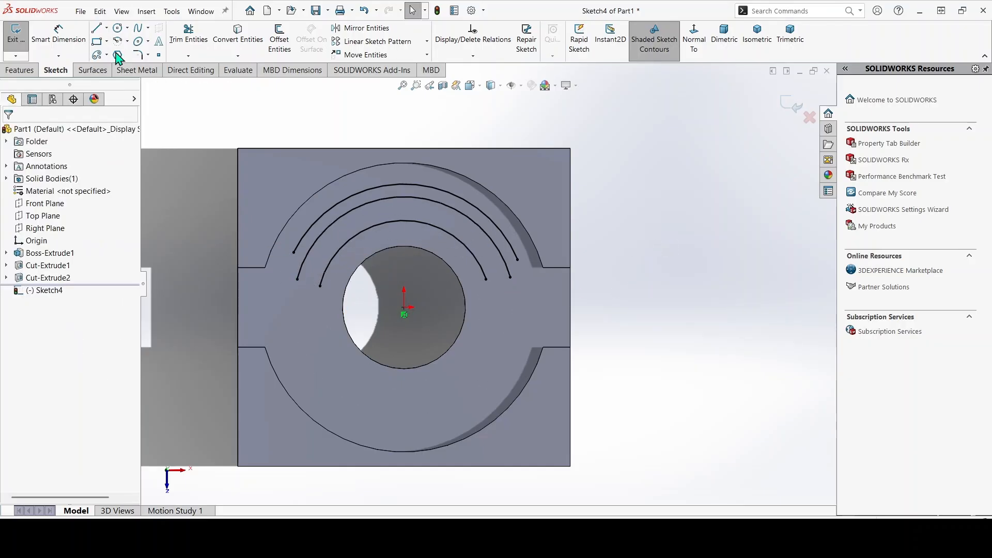
Draw two radial lines from the origin to the two endpoints of the middle arc
{"action": "left_click", "coordinate": [96, 27]}
{"action": "left_click_drag", "start_coordinate": [404, 307], "coordinate": [298, 279]}
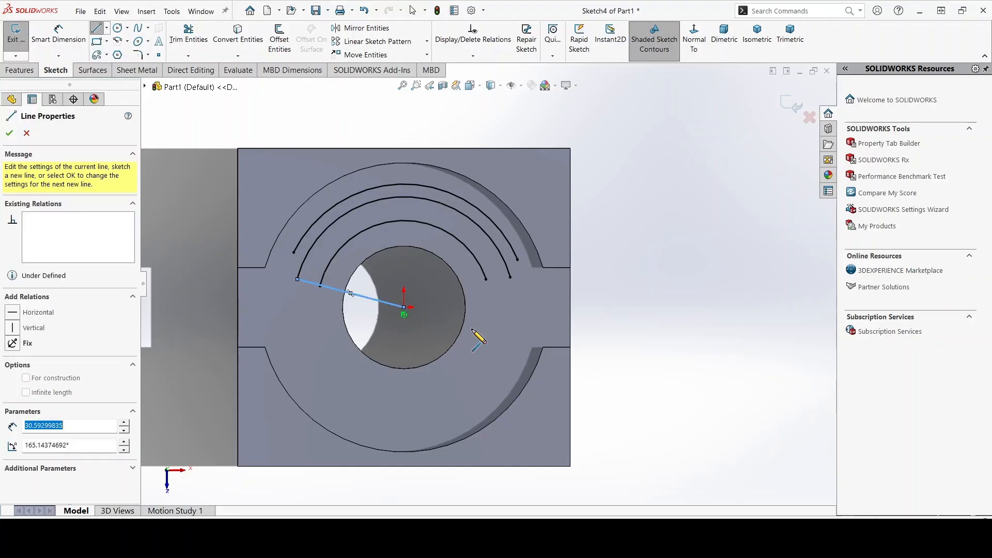
{"action": "key", "text": "Escape"}
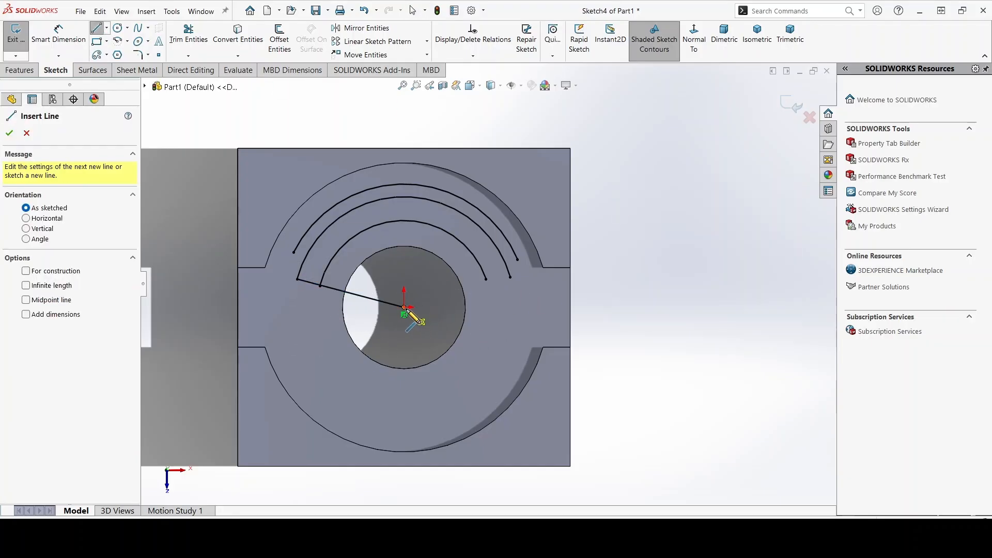
{"action": "mouse_move", "coordinate": [405, 307]}
{"action": "left_mouse_down"}
{"action": "mouse_move", "coordinate": [505, 288]}
{"action": "mouse_move", "coordinate": [511, 278]}
{"action": "left_mouse_up"}
{"action": "key", "text": "Escape"}
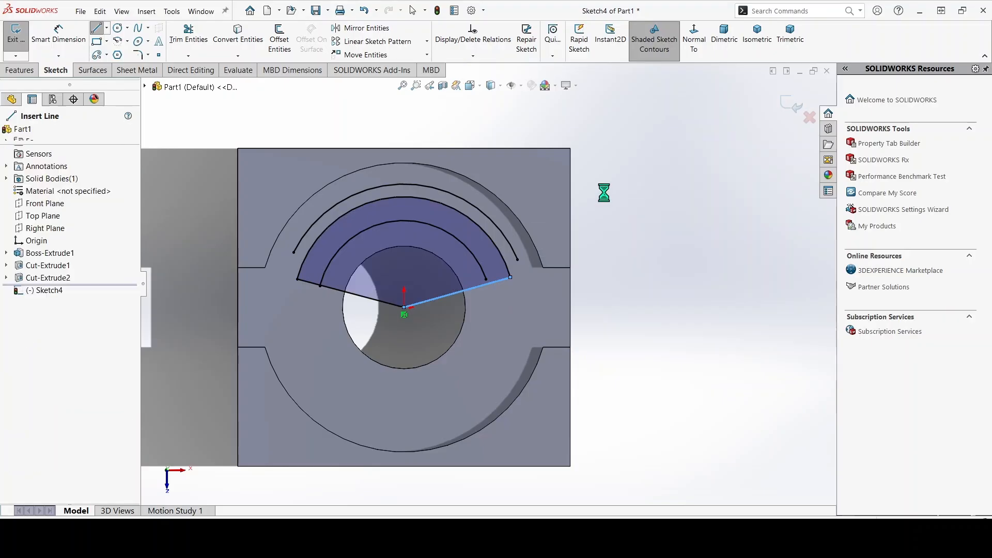
Draw a horizontal centerline through the origin, spanning the block from one side edge to the other
{"action": "left_click", "coordinate": [106, 28]}
{"action": "left_click", "coordinate": [120, 54]}
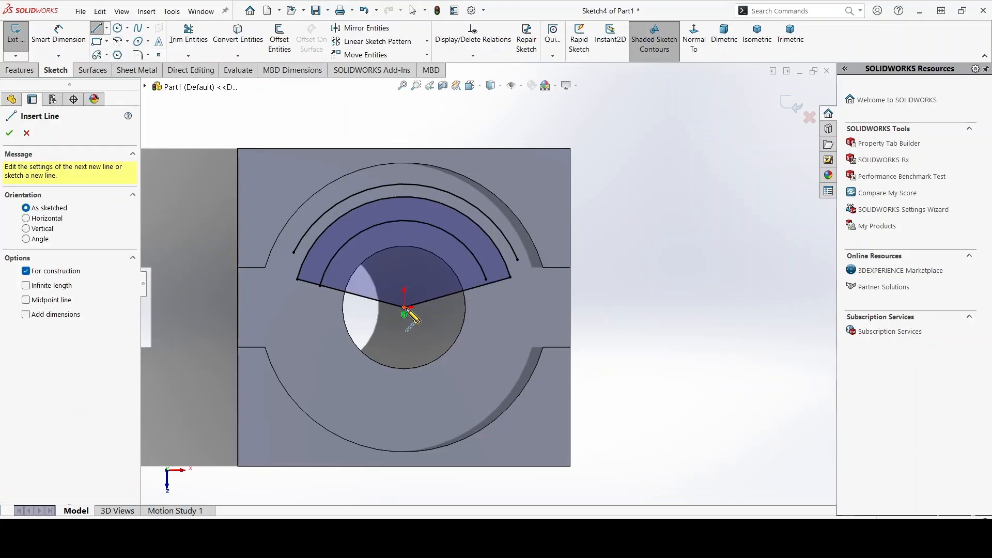
{"action": "left_click", "coordinate": [238, 307]}
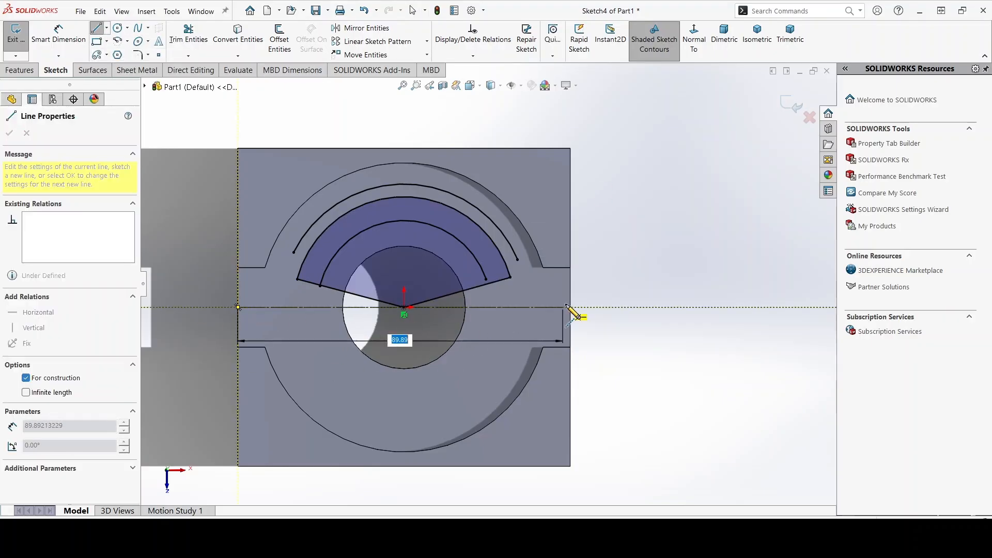
{"action": "left_click", "coordinate": [570, 307]}
{"action": "right_click", "coordinate": [620, 239]}
{"action": "left_click", "coordinate": [650, 246]}
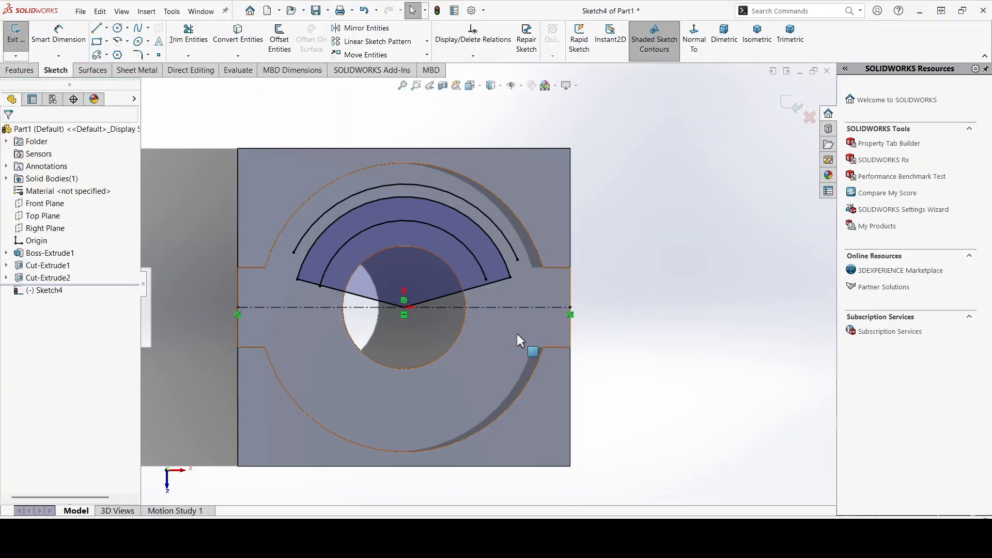
Convert the middle arc and the two radial lines to construction geometry
{"action": "left_click", "coordinate": [491, 283]}
{"action": "left_click", "coordinate": [303, 269], "text": "ctrl"}
{"action": "left_click", "coordinate": [340, 289], "text": "ctrl"}
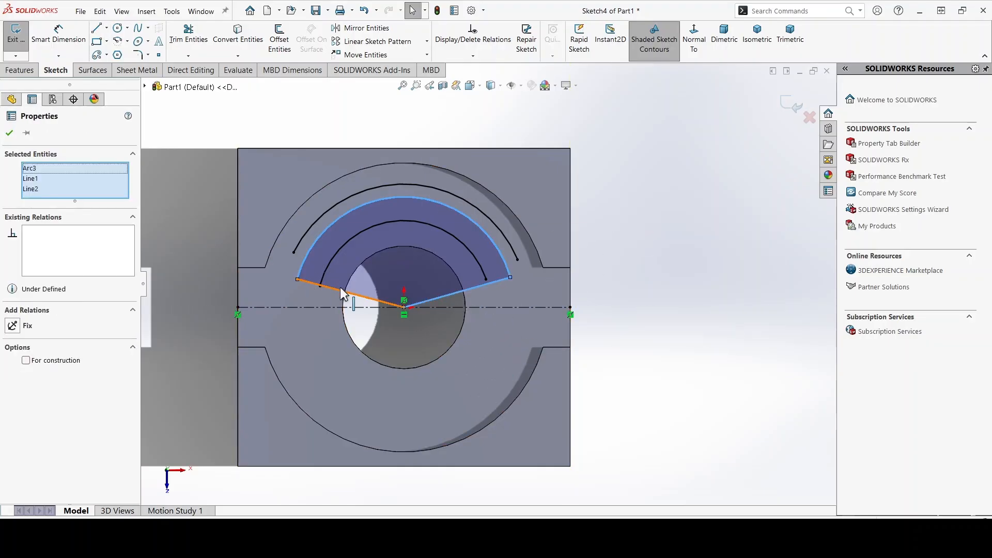
{"action": "right_click", "coordinate": [340, 288]}
{"action": "left_click", "coordinate": [366, 273]}
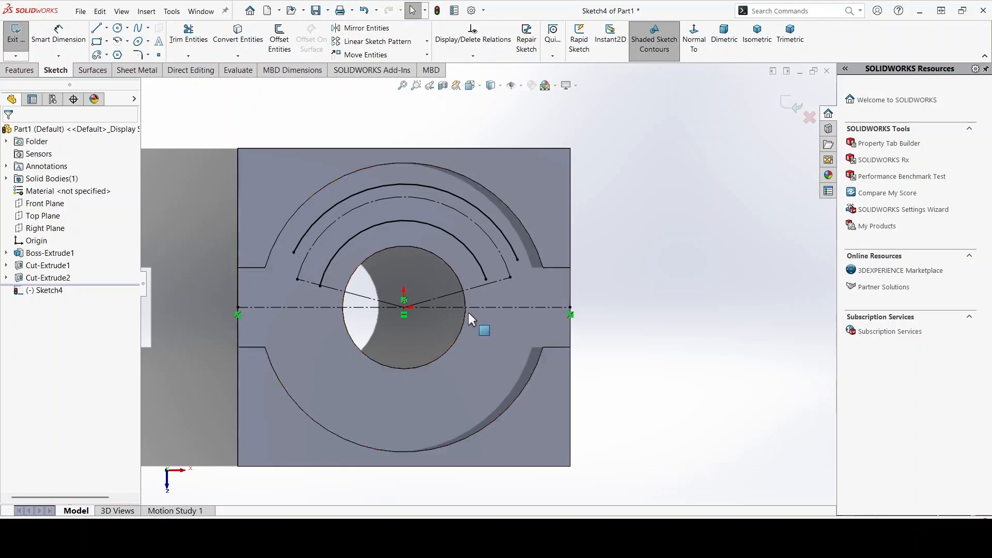
Dimension both radial construction lines at 45° to the horizontal centerline
{"action": "scroll", "coordinate": [468, 318], "scroll_direction": "down", "scroll_amount": 2}
{"action": "left_click", "coordinate": [58, 34]}
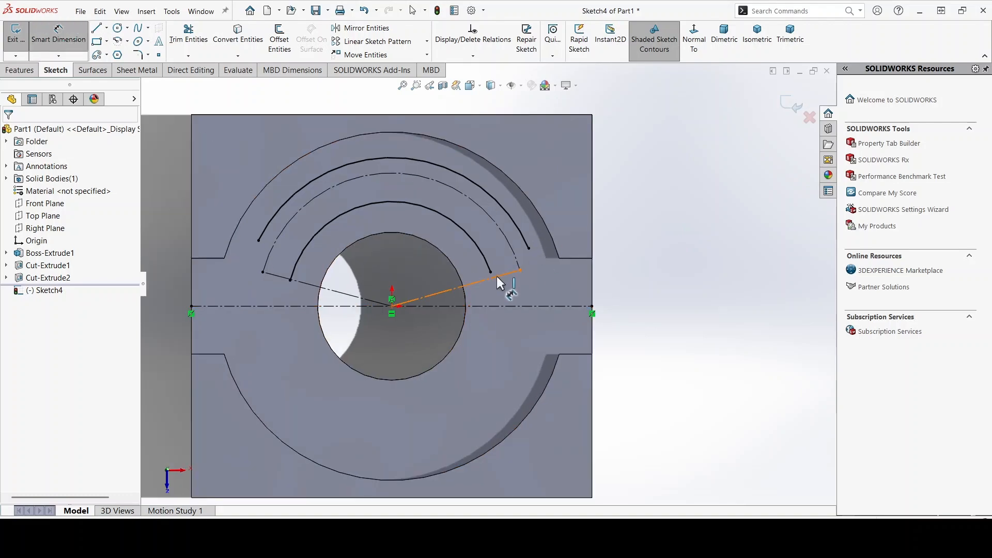
{"action": "left_click", "coordinate": [497, 276]}
{"action": "left_click", "coordinate": [500, 306]}
{"action": "left_click", "coordinate": [533, 294]}
{"action": "type", "text": "45"}
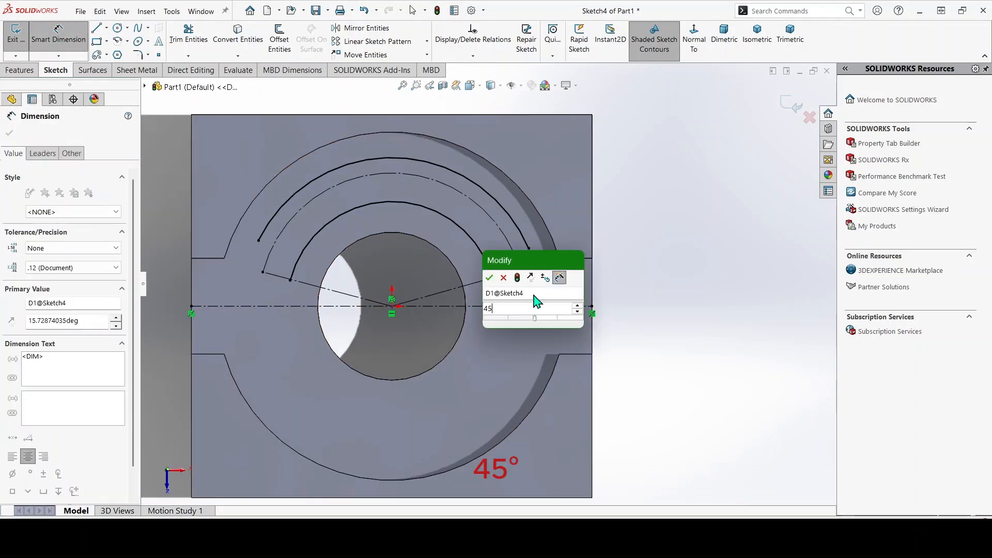
{"action": "key", "text": "Return"}
{"action": "left_click", "coordinate": [303, 306]}
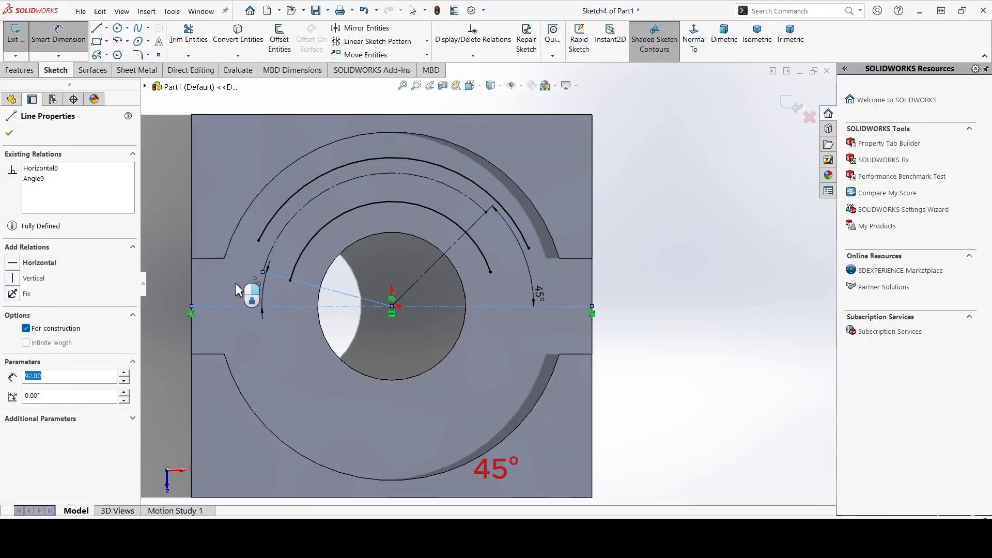
{"action": "left_click", "coordinate": [214, 284]}
{"action": "type", "text": "45"}
{"action": "key", "text": "Return"}
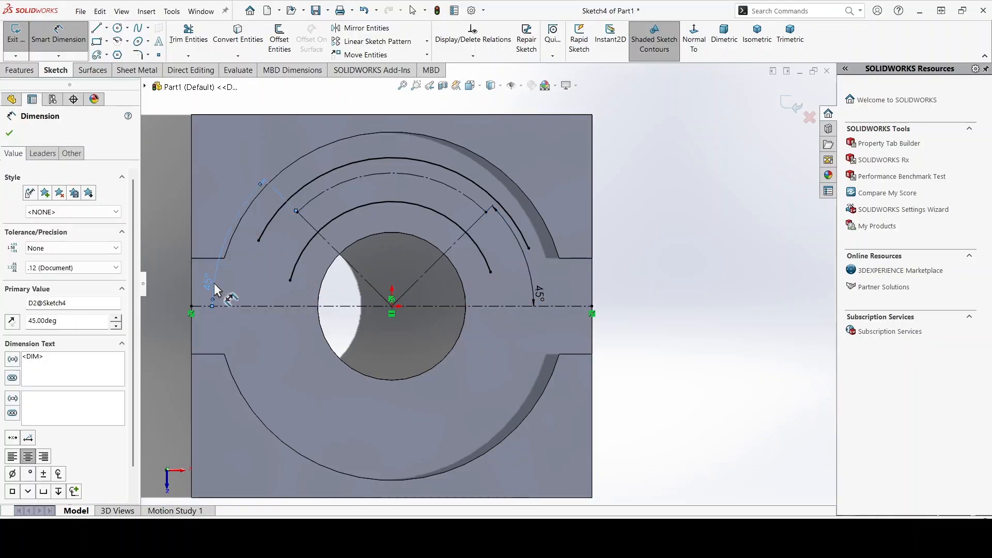
Sketch a circle centred on the right endpoint of the middle construction arc, overlapping the outer arc
{"action": "scroll", "coordinate": [412, 183], "scroll_direction": "down", "scroll_amount": 1}
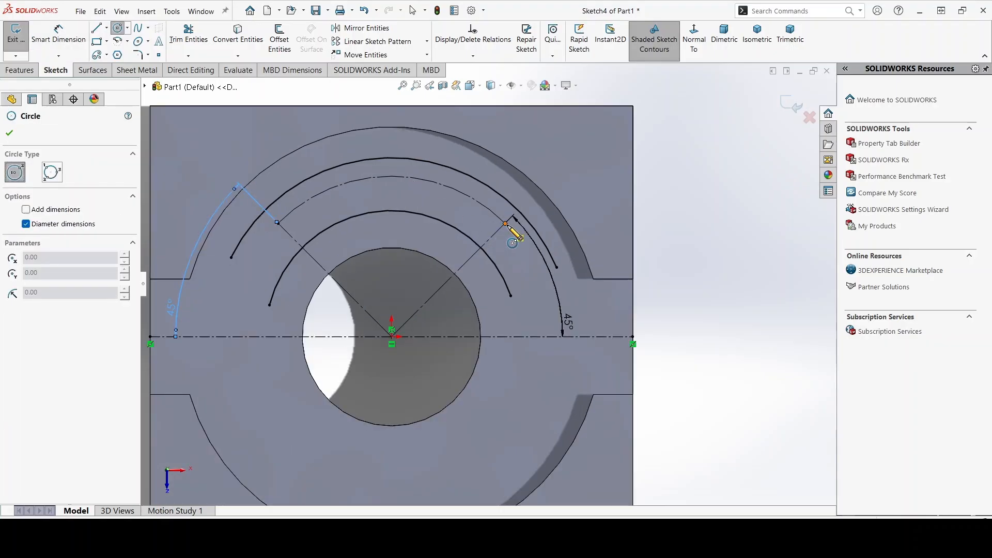
{"action": "left_click", "coordinate": [505, 224]}
{"action": "left_click", "coordinate": [533, 206]}
{"action": "key", "text": "Escape"}
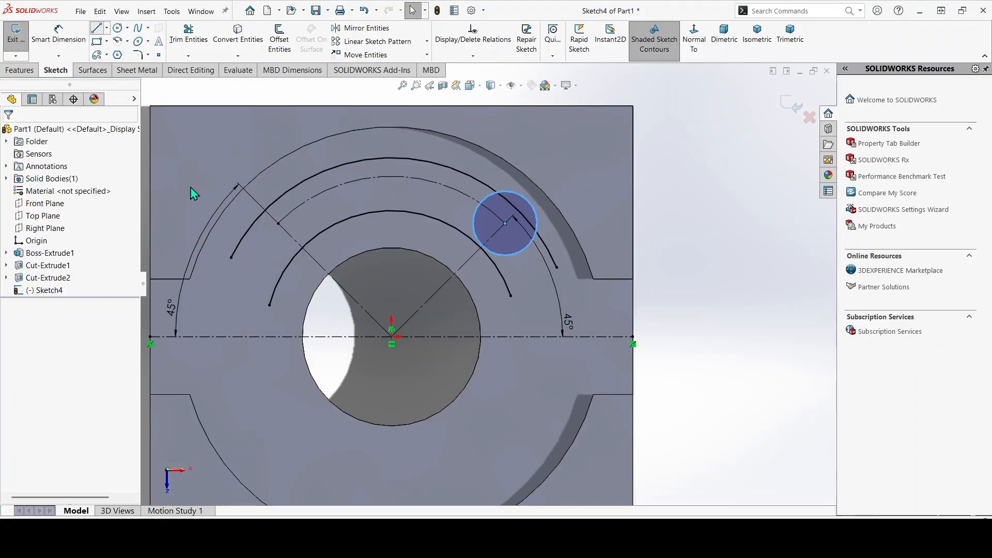
Draw two slanted lines, one on each side of the left radial construction line, crossing the arcs and reaching into the bore
{"action": "key", "text": "l"}
{"action": "left_click", "coordinate": [231, 213]}
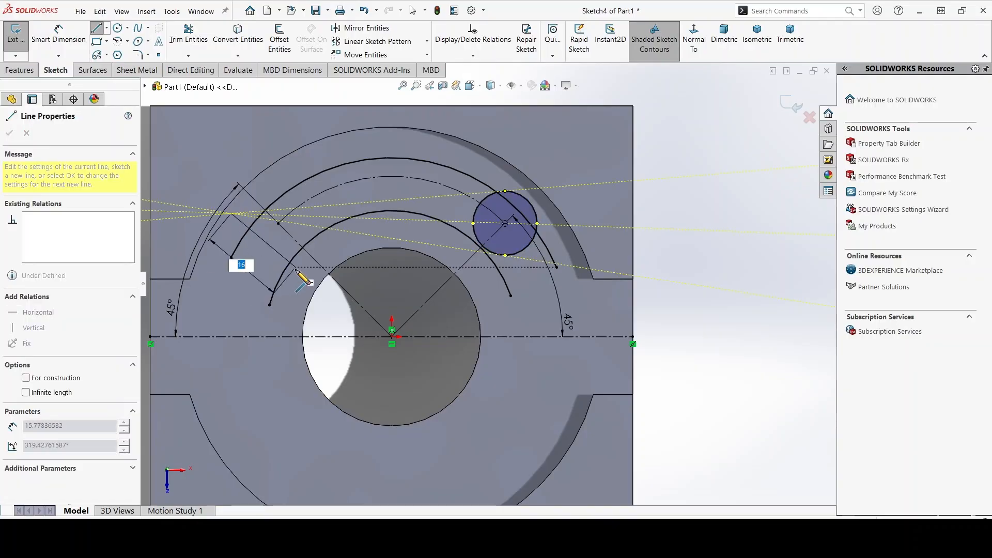
{"action": "left_click", "coordinate": [324, 296]}
{"action": "key", "text": "Escape"}
{"action": "key", "text": "l"}
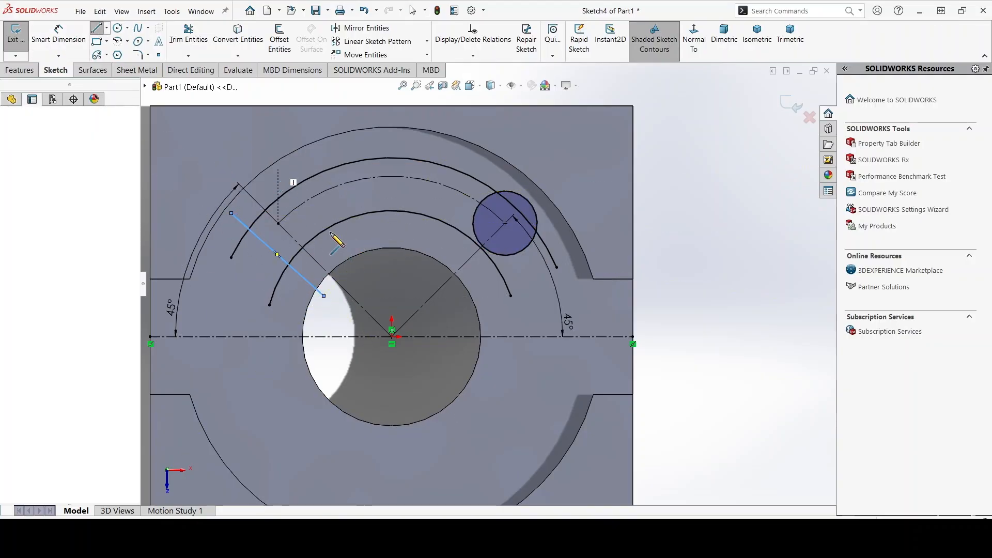
{"action": "left_click", "coordinate": [278, 169]}
{"action": "left_click", "coordinate": [375, 267]}
{"action": "key", "text": "Escape"}
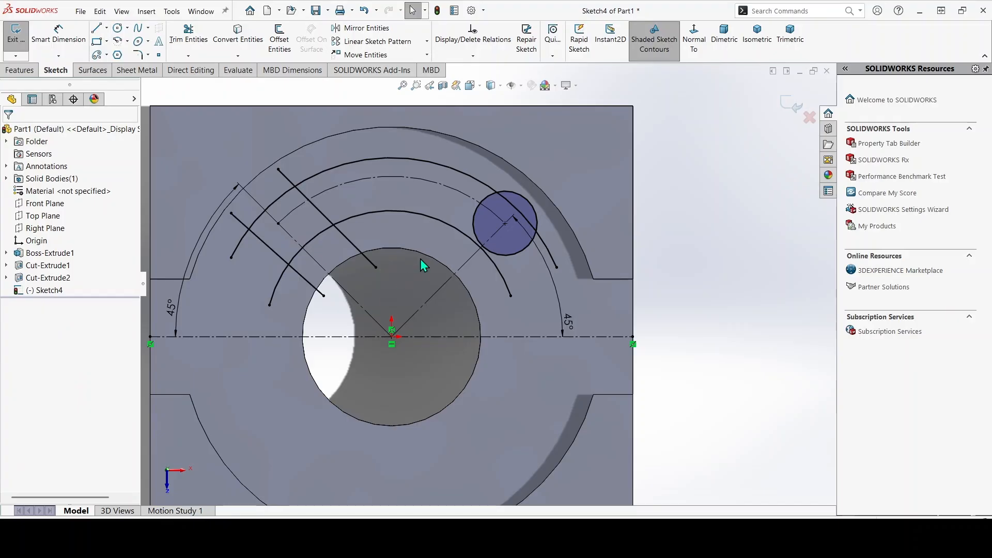
Trim the slanted lines' overhanging ends, the bore circle outside them, both arcs' left tails, and the outer arc beyond the small circle
{"action": "left_click", "coordinate": [175, 42]}
{"action": "left_click_drag", "start_coordinate": [423, 237], "coordinate": [368, 274]}
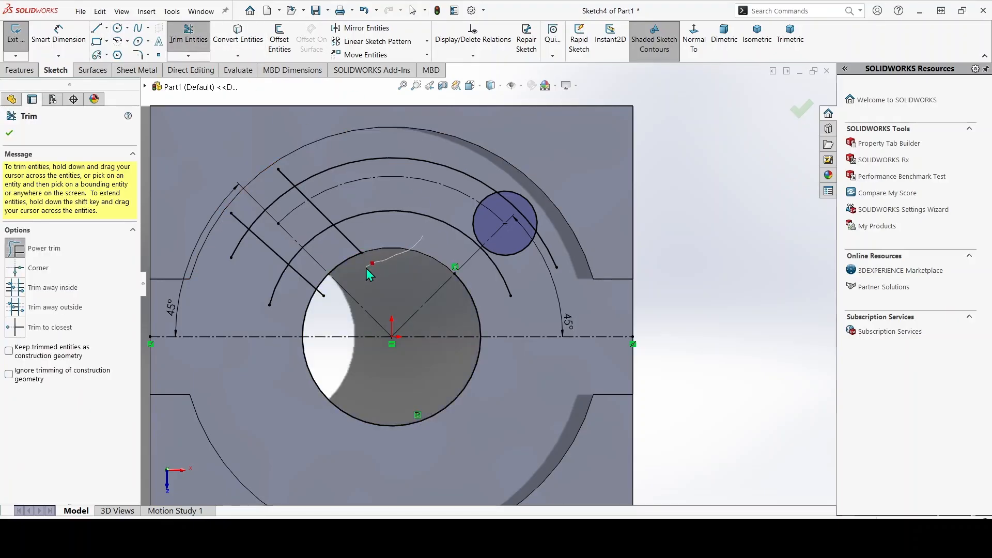
{"action": "left_click_drag", "start_coordinate": [513, 369], "coordinate": [321, 384]}
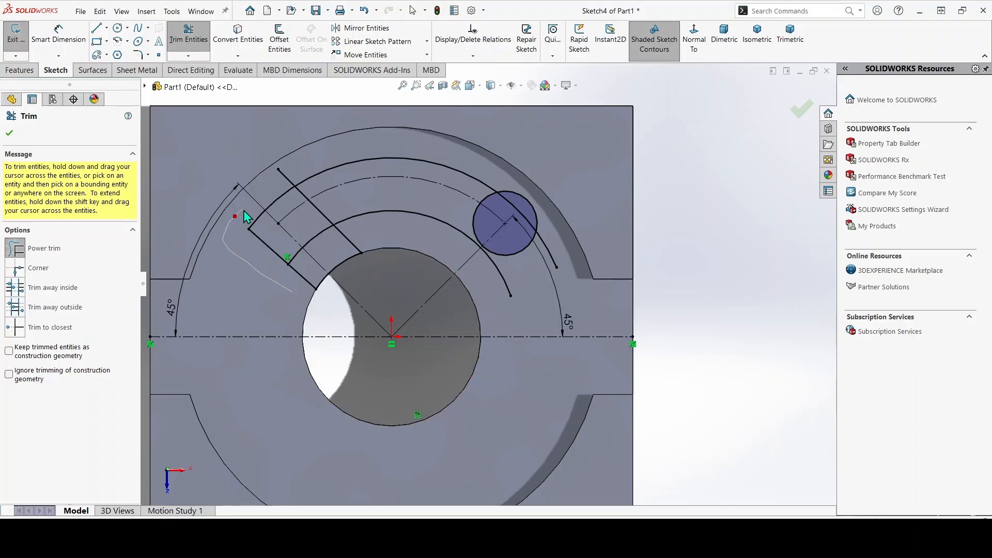
{"action": "scroll", "coordinate": [544, 237], "scroll_direction": "down", "scroll_amount": 2}
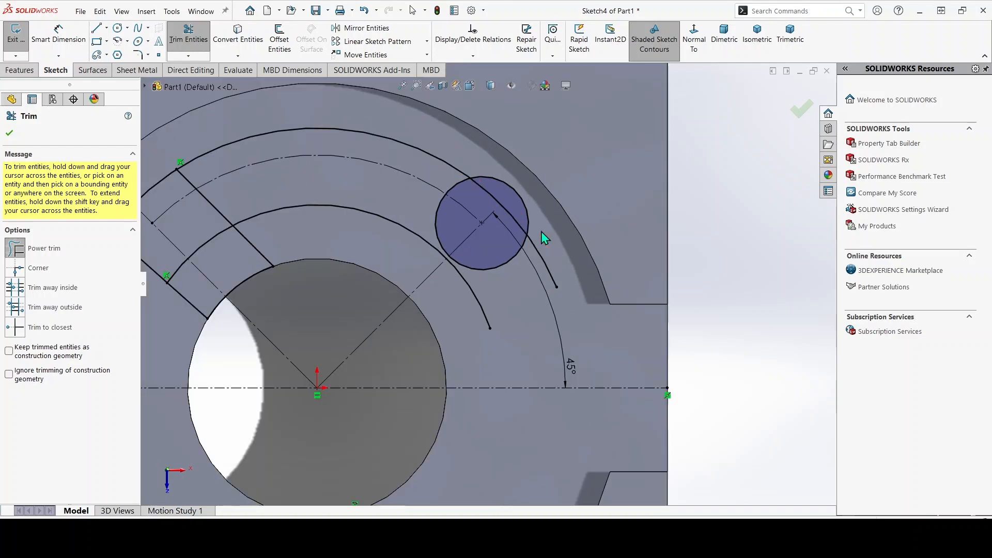
{"action": "left_click_drag", "start_coordinate": [539, 244], "coordinate": [537, 250]}
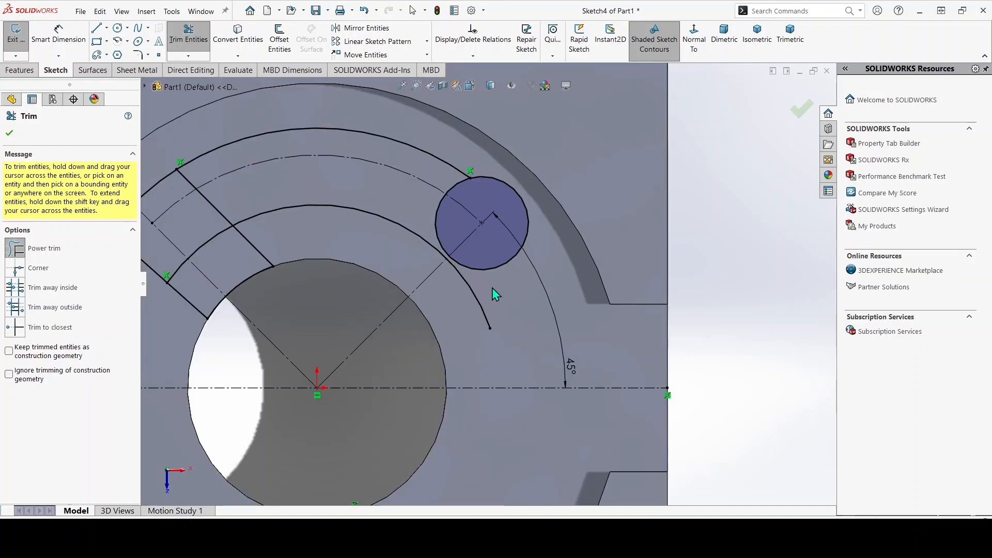
{"action": "scroll", "coordinate": [494, 294], "scroll_direction": "up", "scroll_amount": 2}
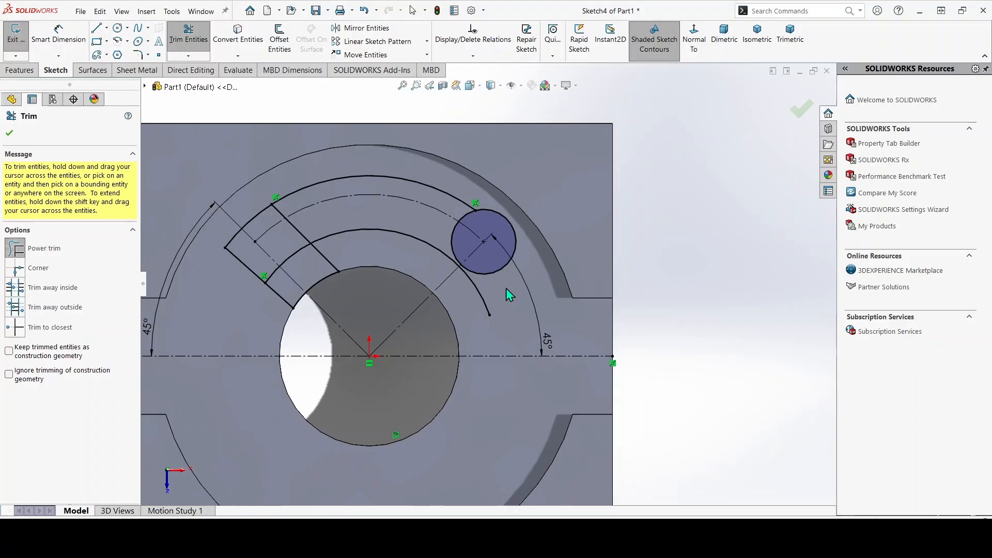
{"action": "left_click", "coordinate": [10, 134]}
Dimension the middle construction arc with a radius of 27 mm
{"action": "left_click", "coordinate": [59, 35]}
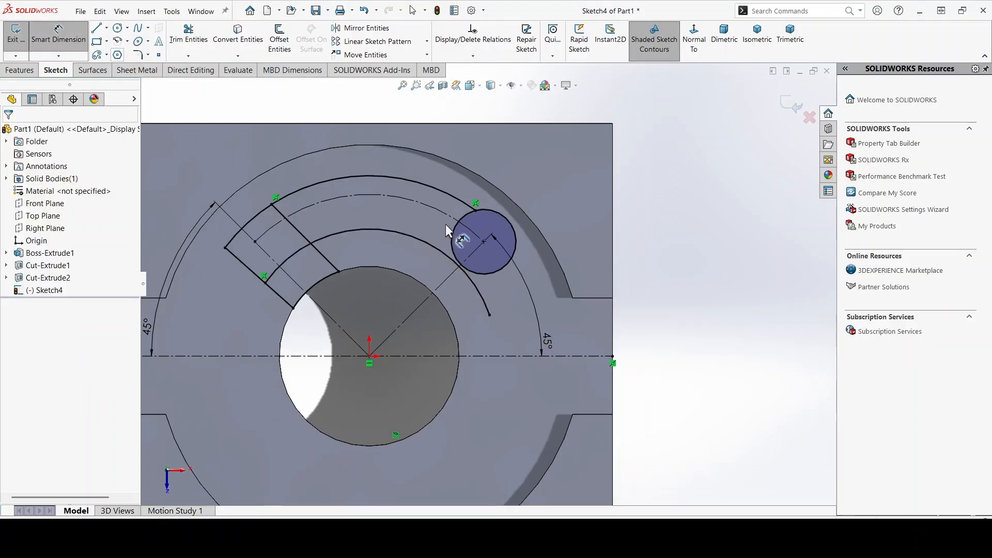
{"action": "left_click", "coordinate": [393, 196]}
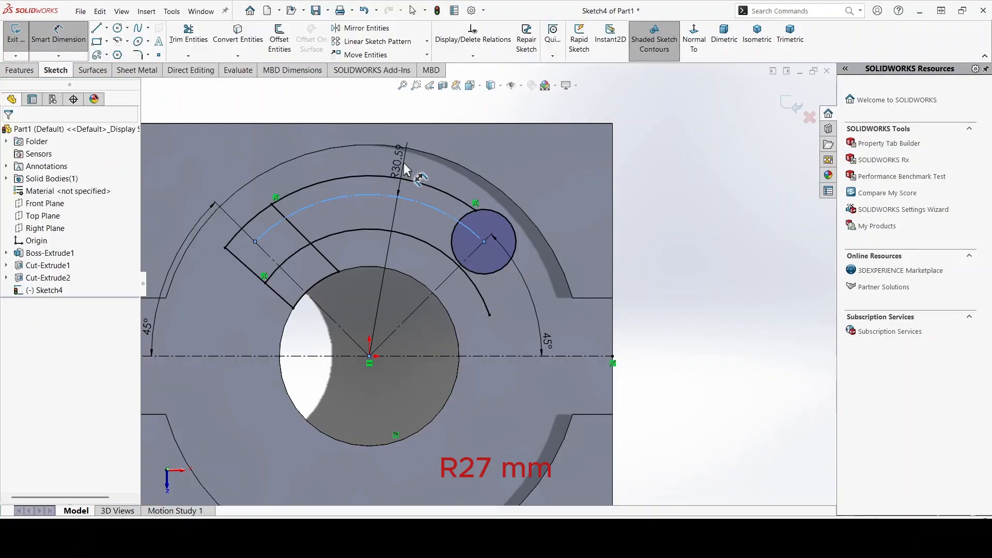
{"action": "left_click", "coordinate": [412, 177]}
{"action": "type", "text": "27"}
{"action": "key", "text": "Return"}
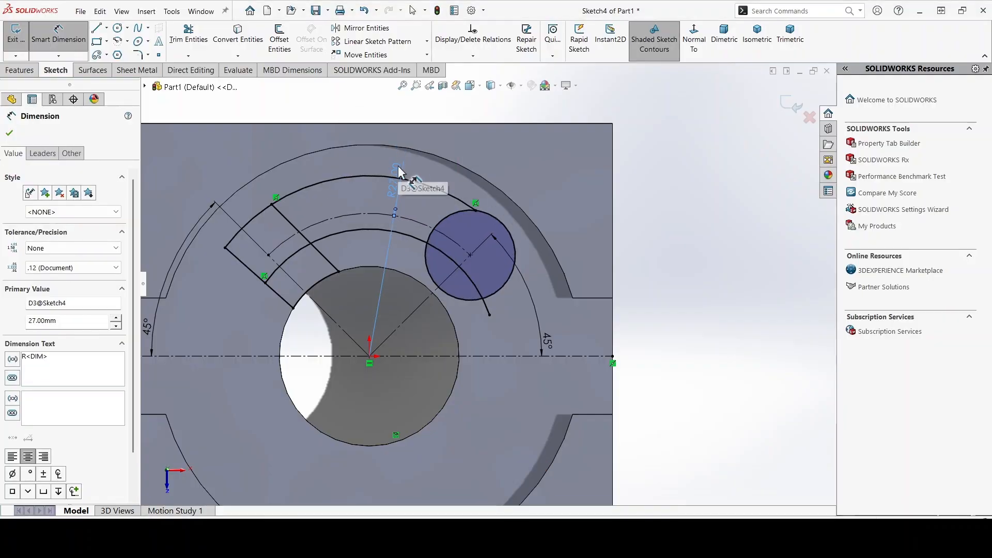
Dimension the circle at the right end of the construction arc with a 13 mm diameter
{"action": "left_click", "coordinate": [518, 249]}
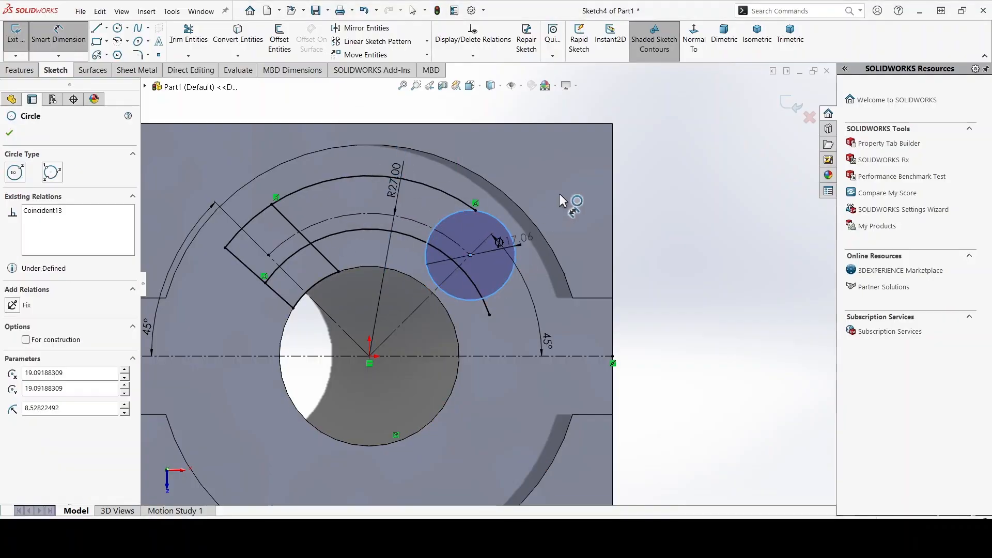
{"action": "left_click", "coordinate": [579, 200]}
{"action": "type", "text": "13"}
{"action": "key", "text": "Return"}
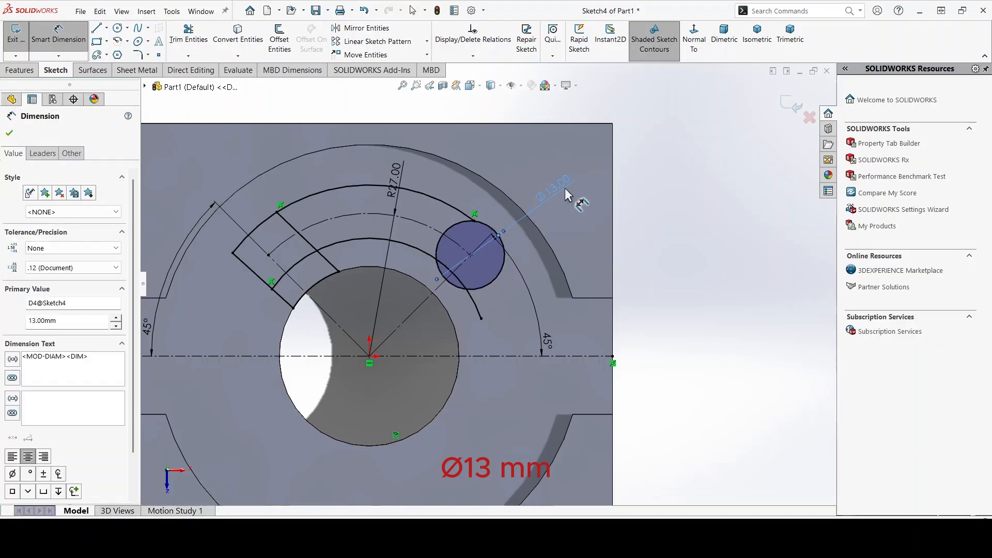
Dimension the gap between the outer and inner arcs as 10 mm
{"action": "scroll", "coordinate": [408, 241], "scroll_direction": "down", "scroll_amount": 1}
{"action": "left_click", "coordinate": [374, 178]}
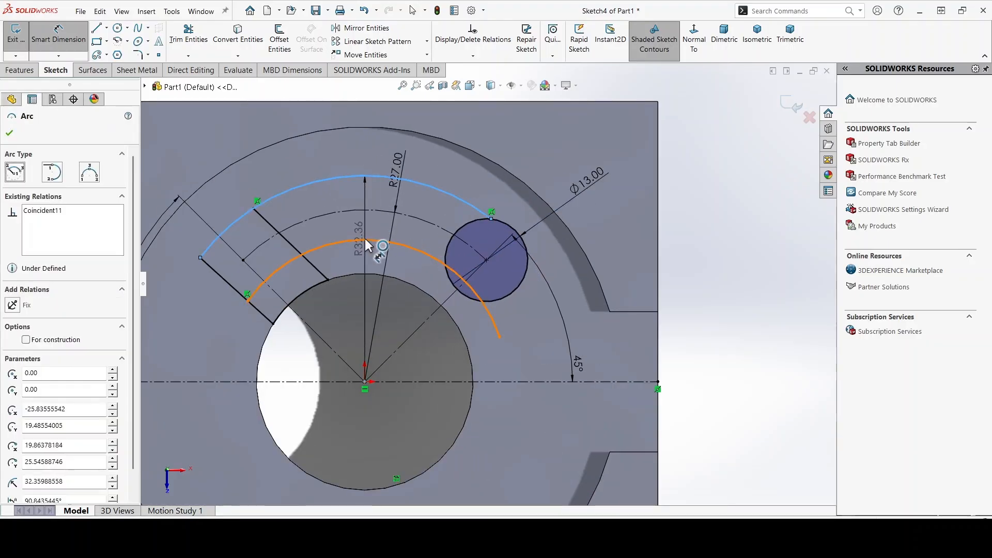
{"action": "left_click", "coordinate": [368, 219]}
{"action": "left_click", "coordinate": [367, 215]}
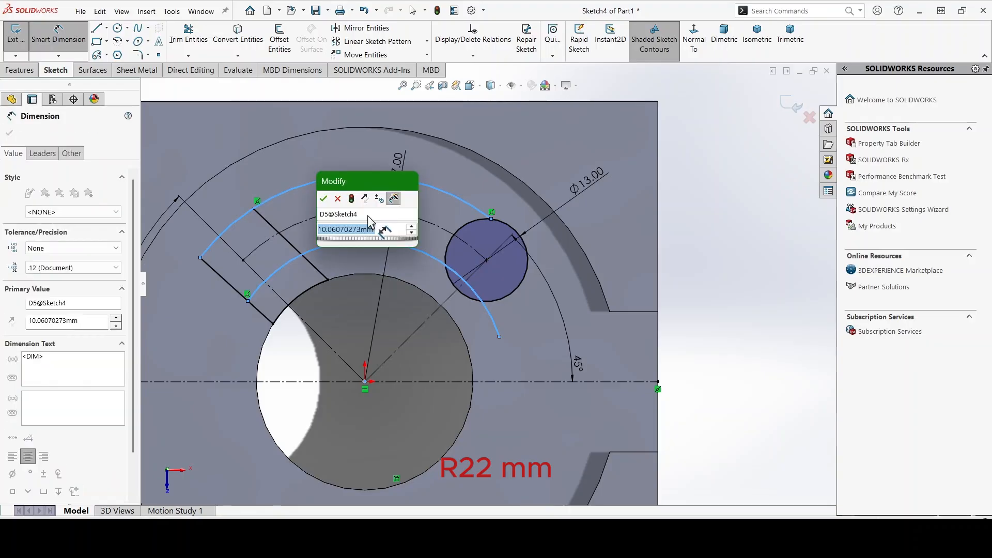
{"action": "key", "text": "Return"}
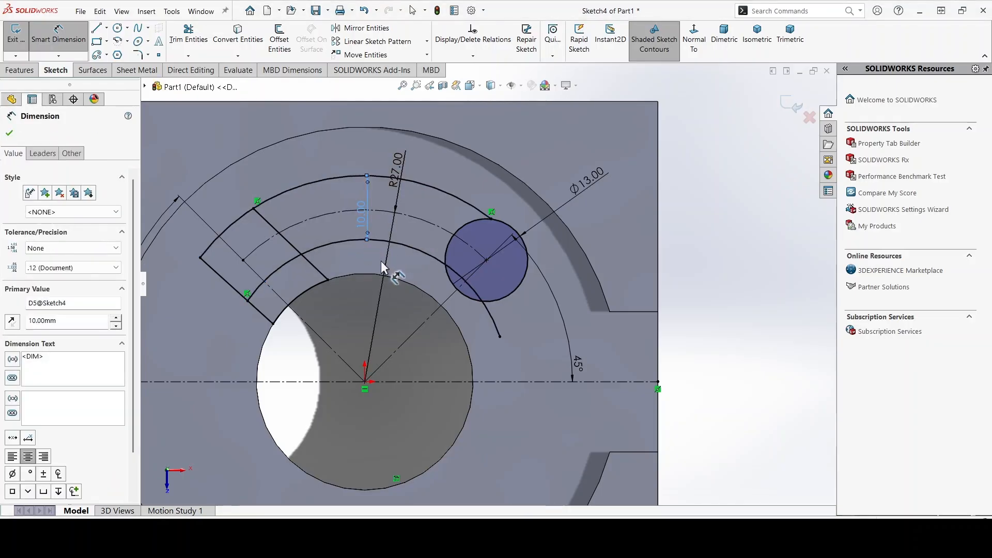
Dimension the inner arc's radius as 27-5, giving 22 mm
{"action": "left_click", "coordinate": [405, 245]}
{"action": "left_click", "coordinate": [402, 299]}
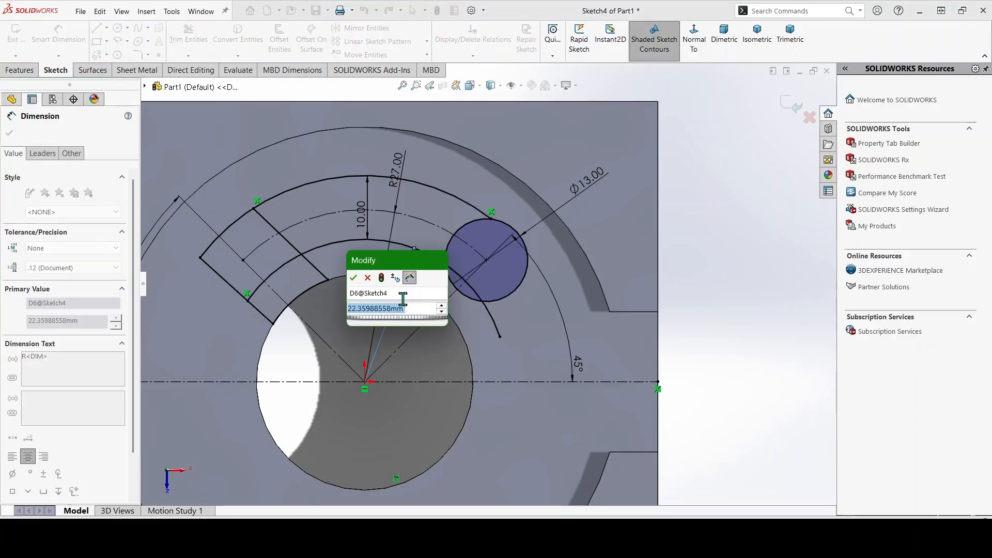
{"action": "type", "text": "27-5"}
{"action": "key", "text": "Return"}
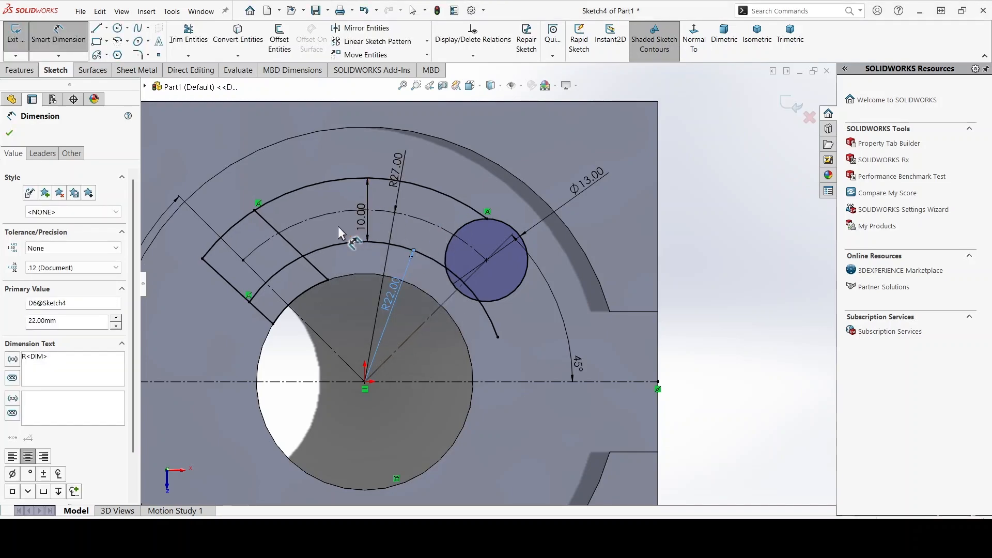
{"action": "left_click", "coordinate": [328, 212]}
{"action": "left_click", "coordinate": [315, 188]}
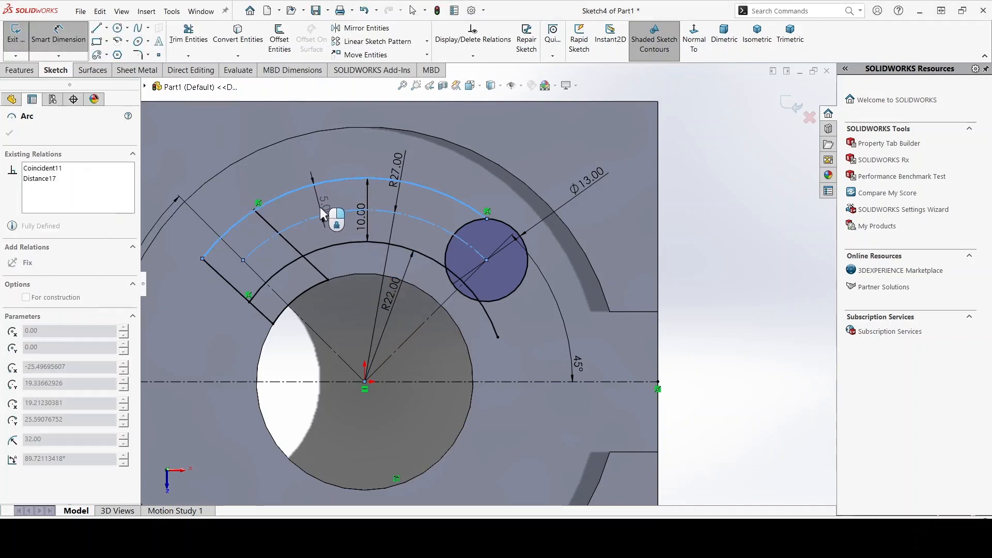
{"action": "key", "text": "Escape"}
{"action": "left_click", "coordinate": [331, 213]}
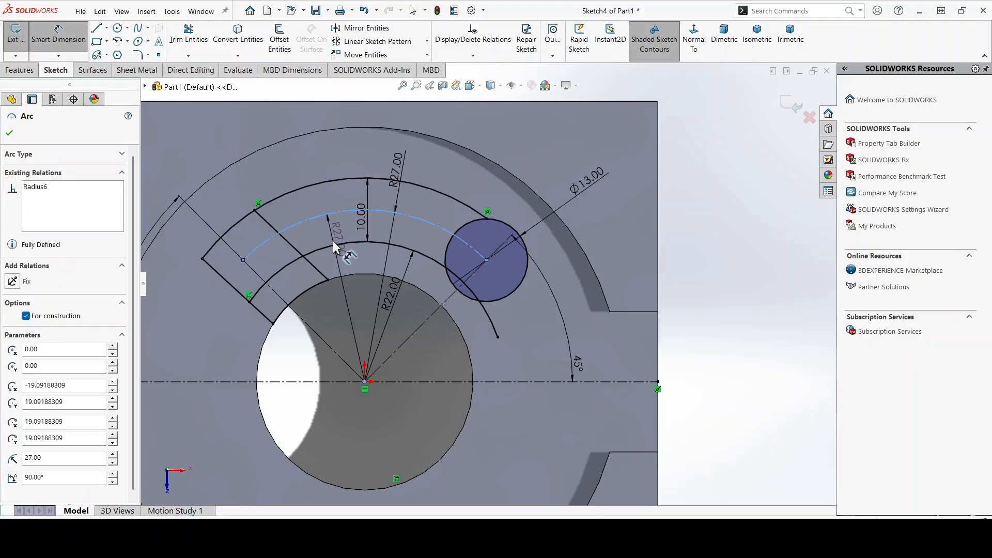
{"action": "left_click", "coordinate": [334, 243]}
{"action": "key", "text": "Escape"}
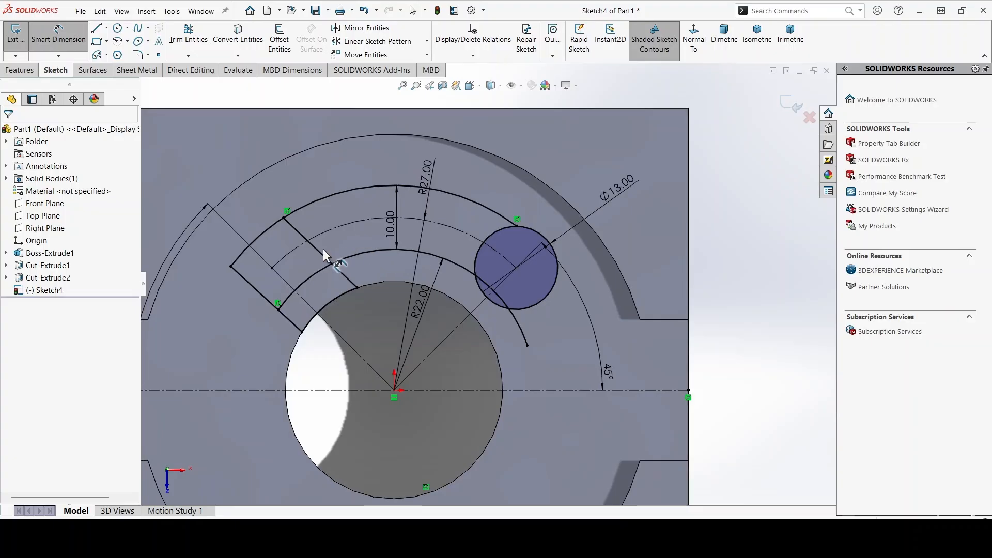
{"action": "key", "text": "Escape"}
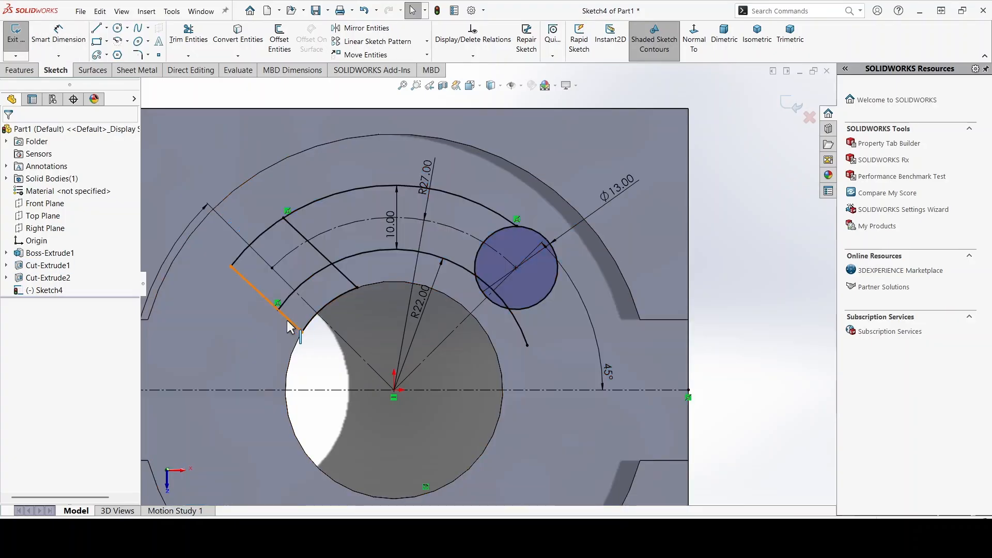
Make each of the two slanted lines parallel to the left radial construction line
{"action": "left_click", "coordinate": [288, 326]}
{"action": "left_click", "coordinate": [320, 317], "text": "ctrl"}
{"action": "left_click", "coordinate": [15, 377]}
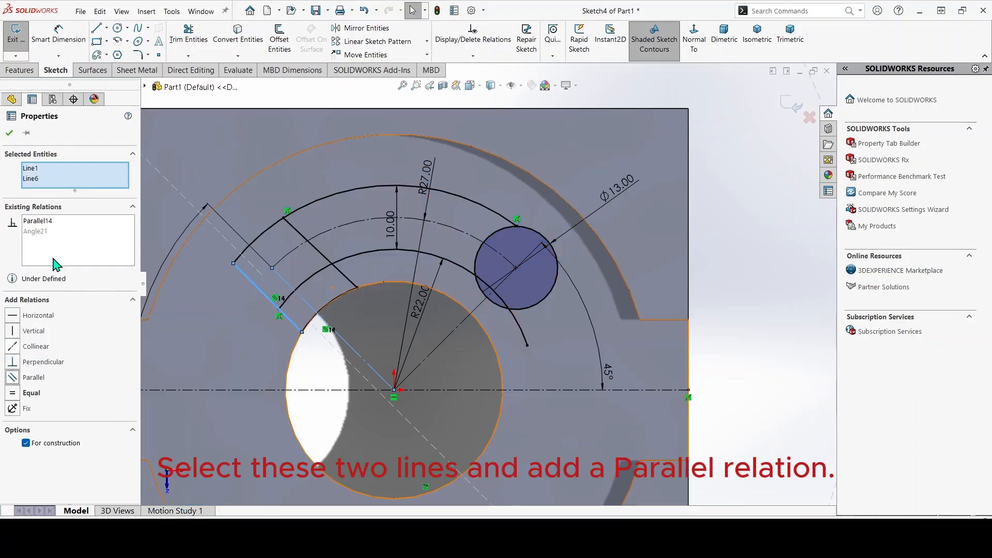
{"action": "key", "text": "Escape"}
{"action": "left_click", "coordinate": [336, 268]}
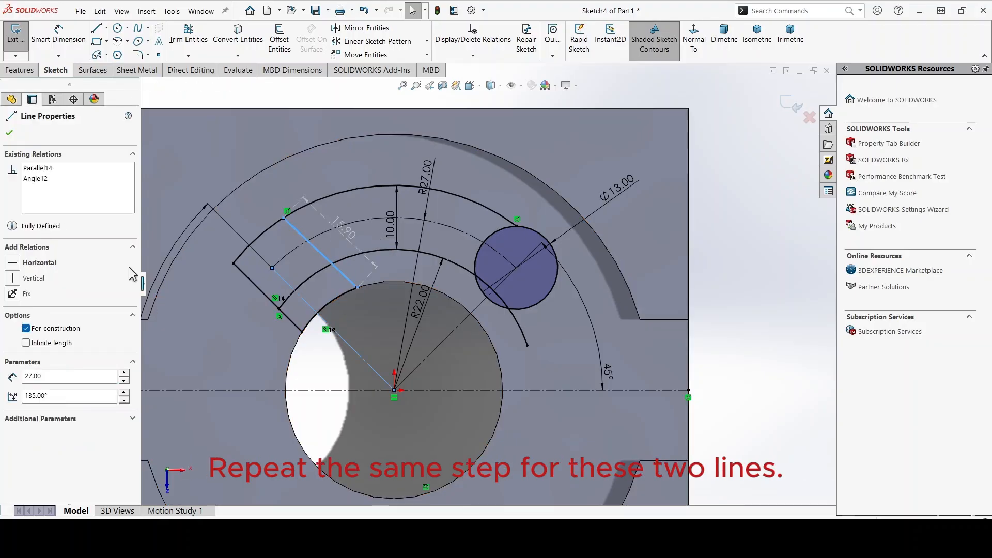
{"action": "left_click", "coordinate": [321, 317], "text": "ctrl"}
{"action": "left_click", "coordinate": [16, 378]}
{"action": "key", "text": "Escape"}
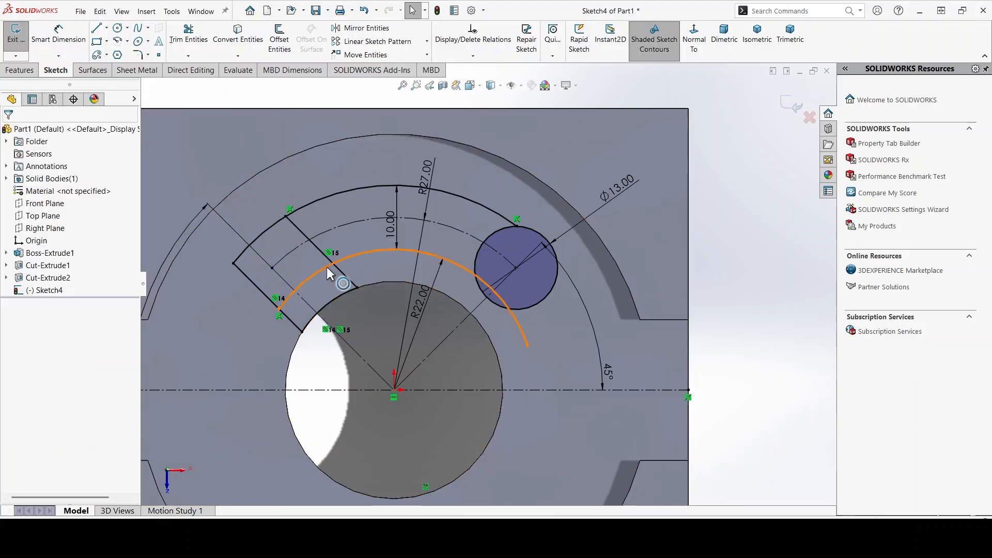
{"action": "left_click", "coordinate": [317, 248]}
{"action": "left_click", "coordinate": [262, 292], "text": "ctrl"}
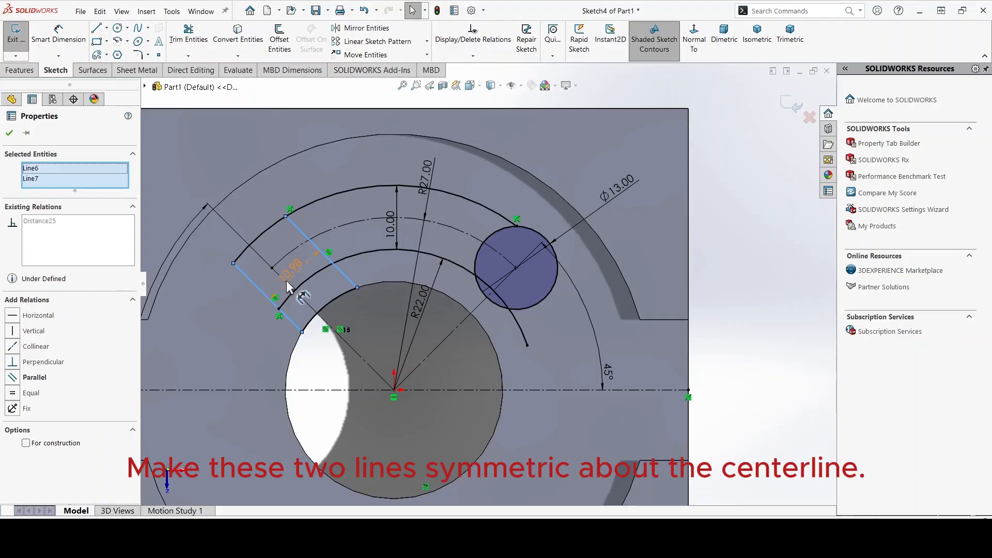
{"action": "left_click", "coordinate": [288, 281]}
{"action": "key", "text": "Return"}
{"action": "right_click", "coordinate": [299, 266]}
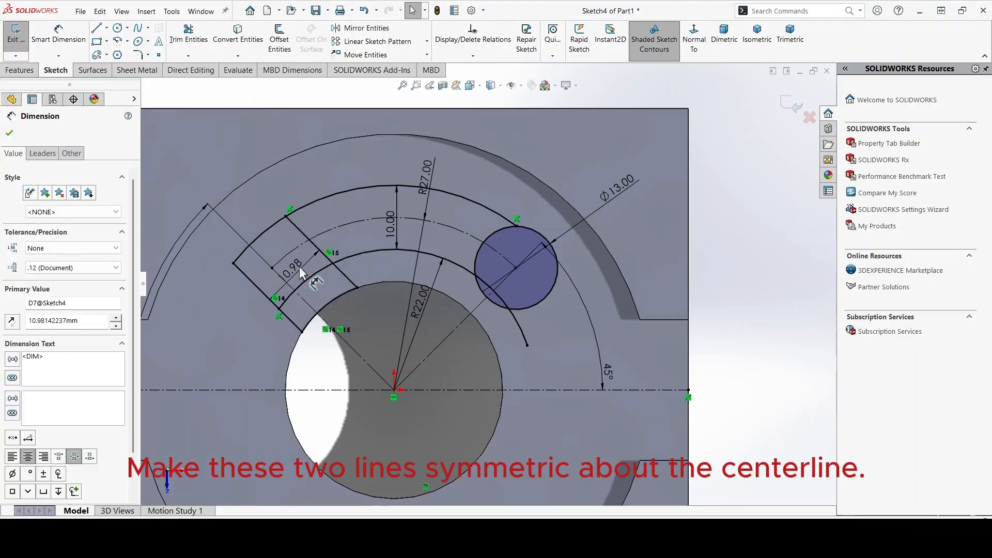
{"action": "left_click", "coordinate": [333, 405]}
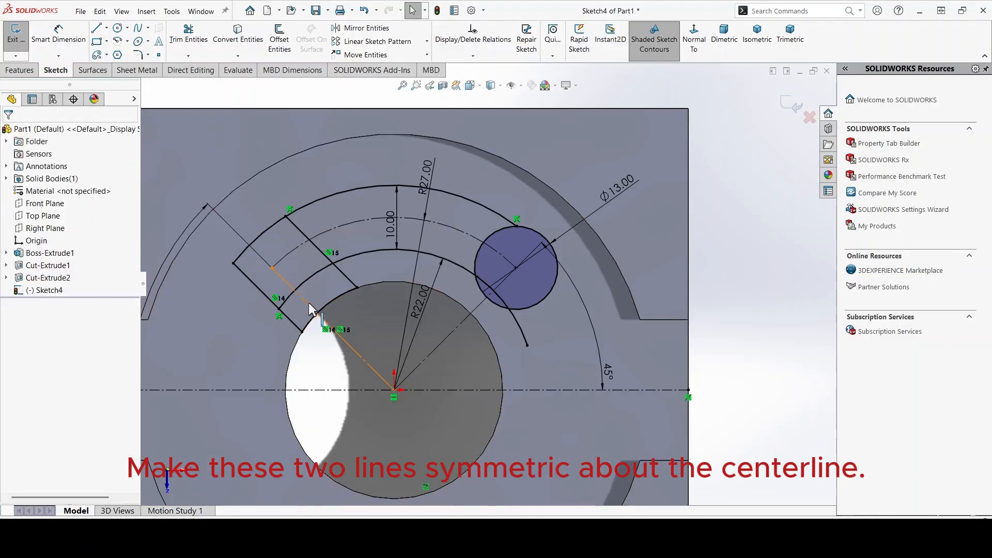
Make the two slanted lines symmetric about the left radial construction line
{"action": "left_click", "coordinate": [309, 303]}
{"action": "left_click", "coordinate": [333, 265], "text": "ctrl"}
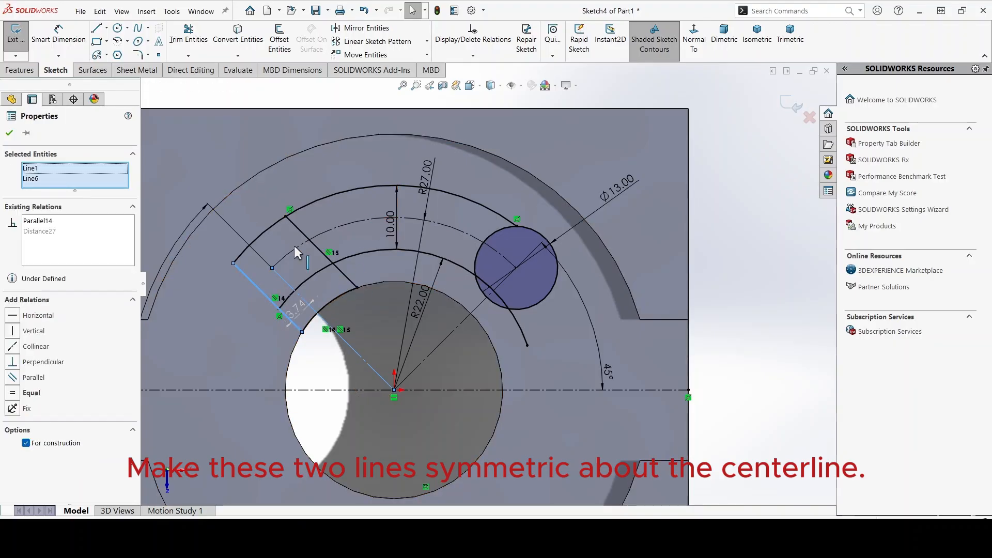
{"action": "left_click", "coordinate": [248, 278], "text": "ctrl"}
{"action": "left_click", "coordinate": [13, 404]}
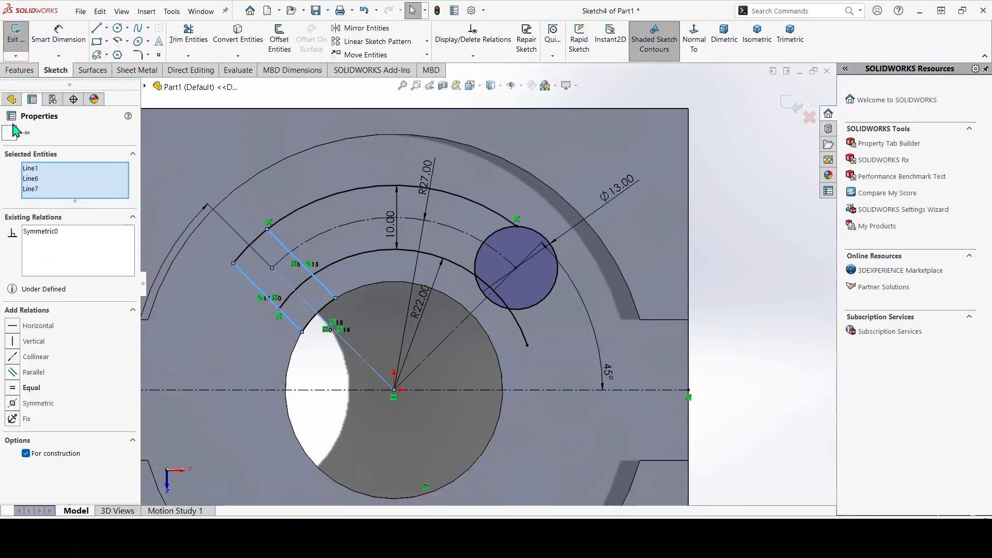
{"action": "left_click", "coordinate": [13, 127]}
Dimension the distance between the two slanted lines as 10 mm
{"action": "left_click", "coordinate": [58, 35]}
{"action": "scroll", "coordinate": [292, 273], "scroll_direction": "down", "scroll_amount": 2}
{"action": "left_click", "coordinate": [352, 287]}
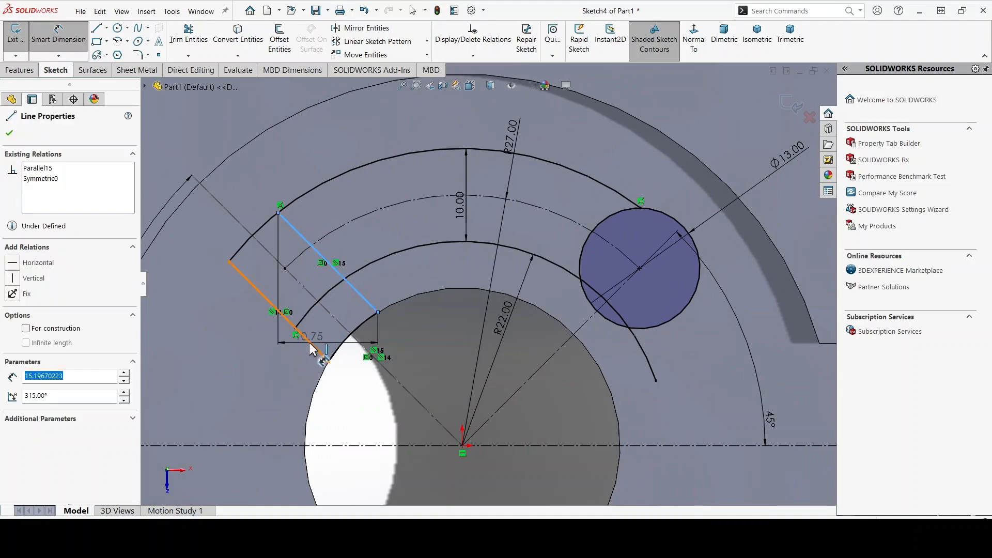
{"action": "left_click", "coordinate": [310, 347]}
{"action": "left_click", "coordinate": [235, 228]}
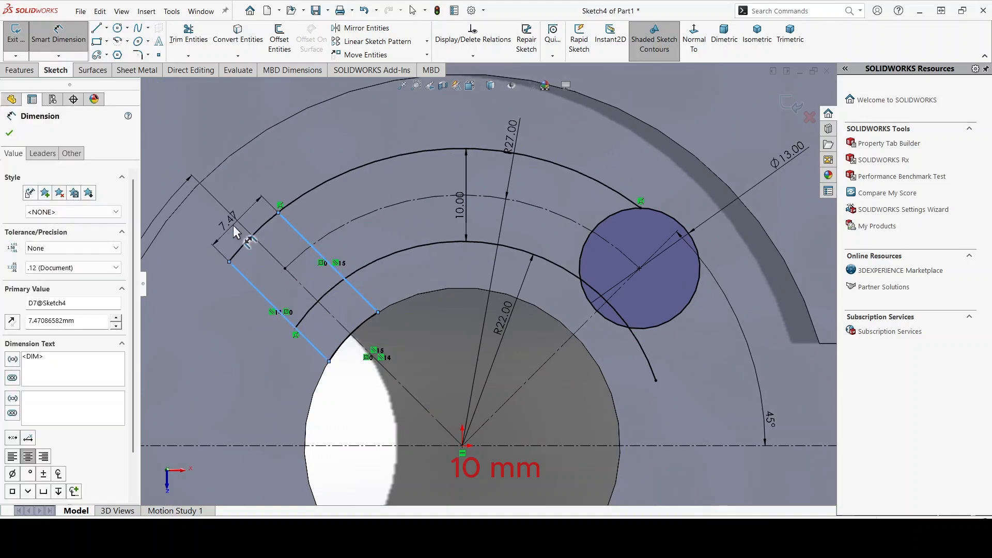
{"action": "type", "text": "10"}
{"action": "key", "text": "Return"}
{"action": "left_click", "coordinate": [10, 133]}
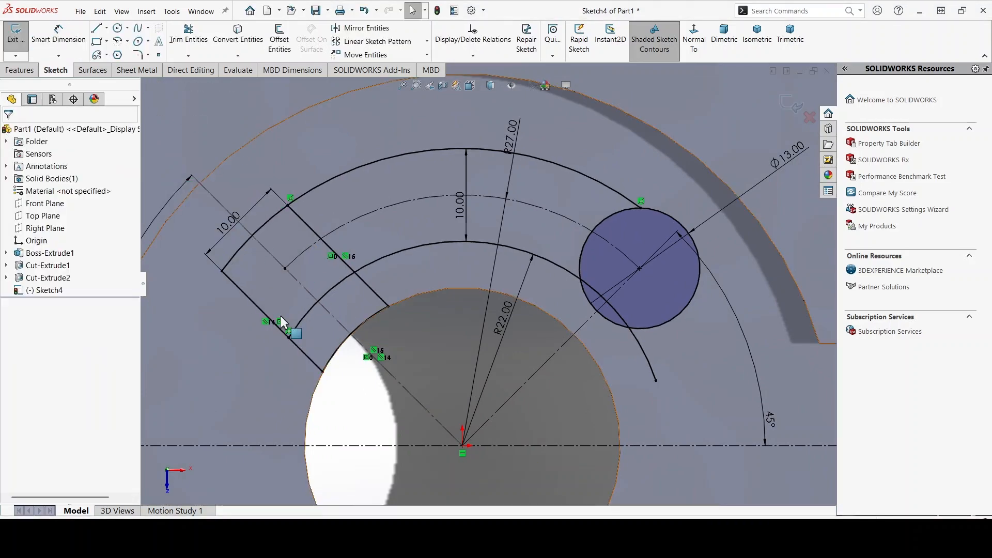
Trim the inner arc between the slanted lines and beyond its meeting with the circle, plus the circle's portion between the two arcs
{"action": "left_click", "coordinate": [189, 35]}
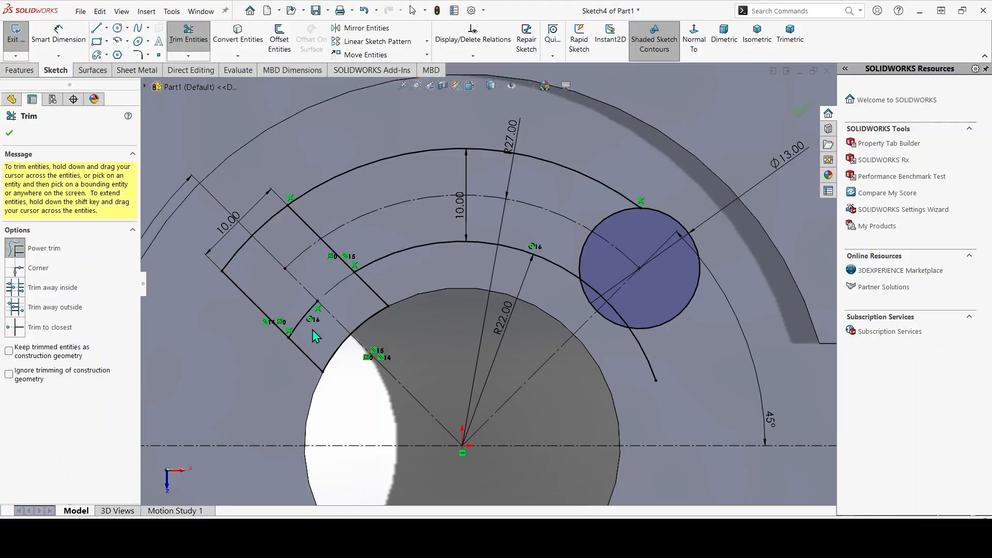
{"action": "scroll", "coordinate": [306, 315], "scroll_direction": "up", "scroll_amount": 2}
{"action": "scroll", "coordinate": [448, 318], "scroll_direction": "down", "scroll_amount": 1}
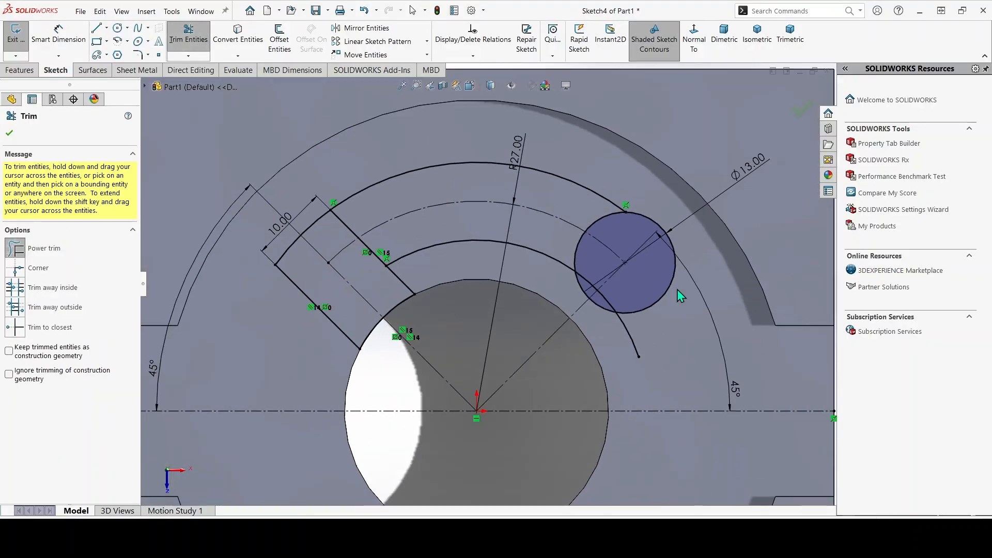
{"action": "scroll", "coordinate": [677, 290], "scroll_direction": "down", "scroll_amount": 2}
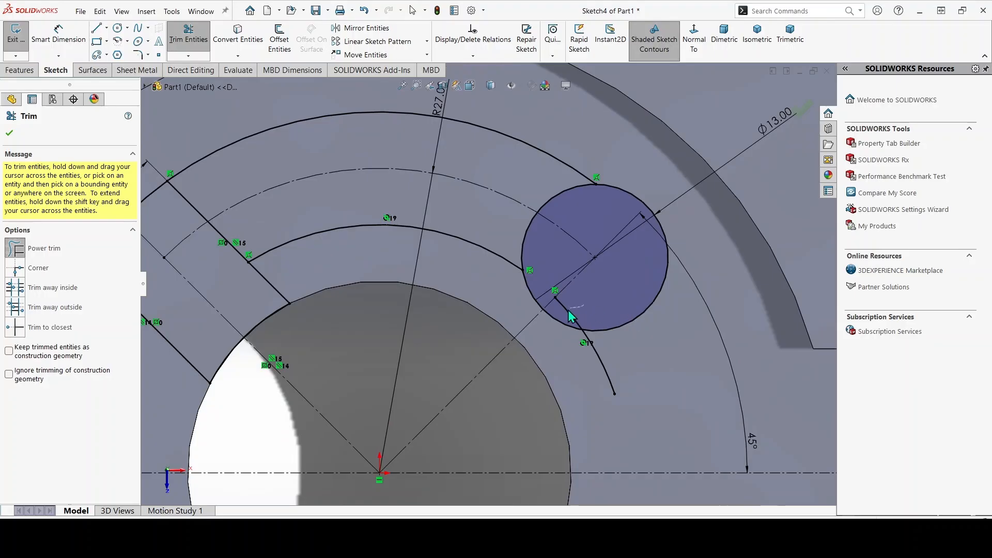
{"action": "scroll", "coordinate": [616, 361], "scroll_direction": "up", "scroll_amount": 1}
{"action": "left_click_drag", "start_coordinate": [567, 210], "coordinate": [543, 194]}
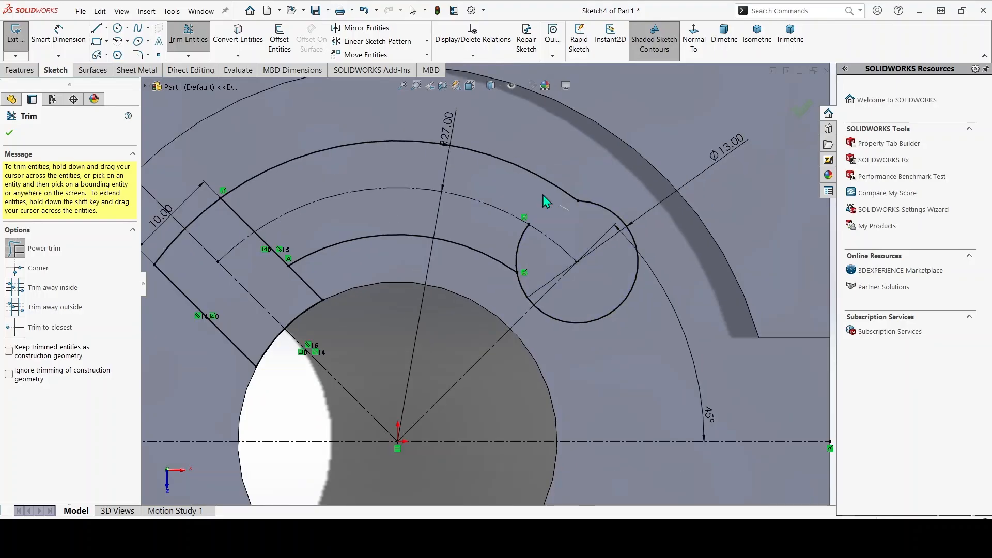
{"action": "scroll", "coordinate": [541, 274], "scroll_direction": "up", "scroll_amount": 1}
{"action": "left_click", "coordinate": [10, 133]}
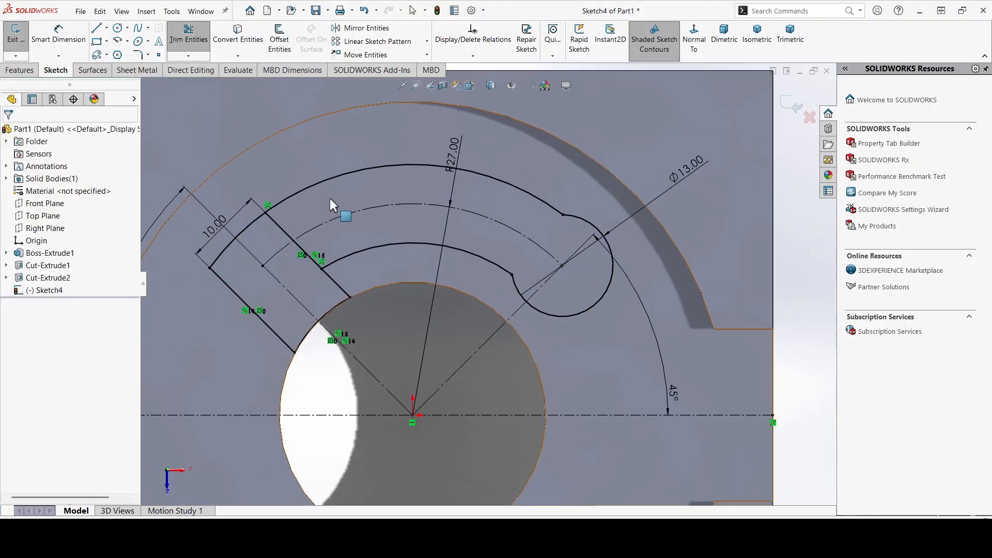
Trim the excess ends of the right slanted line outside the slot, closing the profile into one contour
{"action": "scroll", "coordinate": [329, 197], "scroll_direction": "up", "scroll_amount": 2}
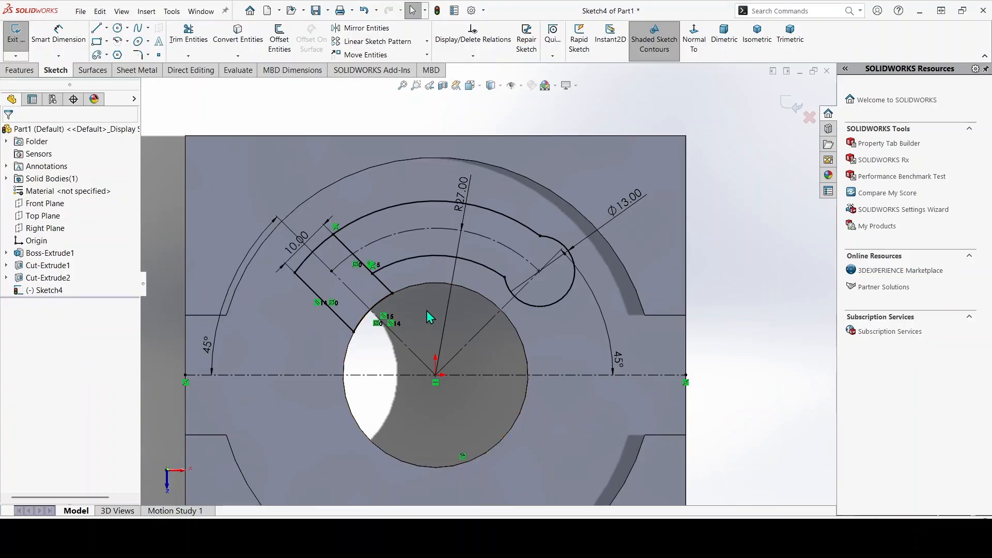
{"action": "left_click", "coordinate": [202, 41]}
{"action": "scroll", "coordinate": [360, 245], "scroll_direction": "down", "scroll_amount": 1}
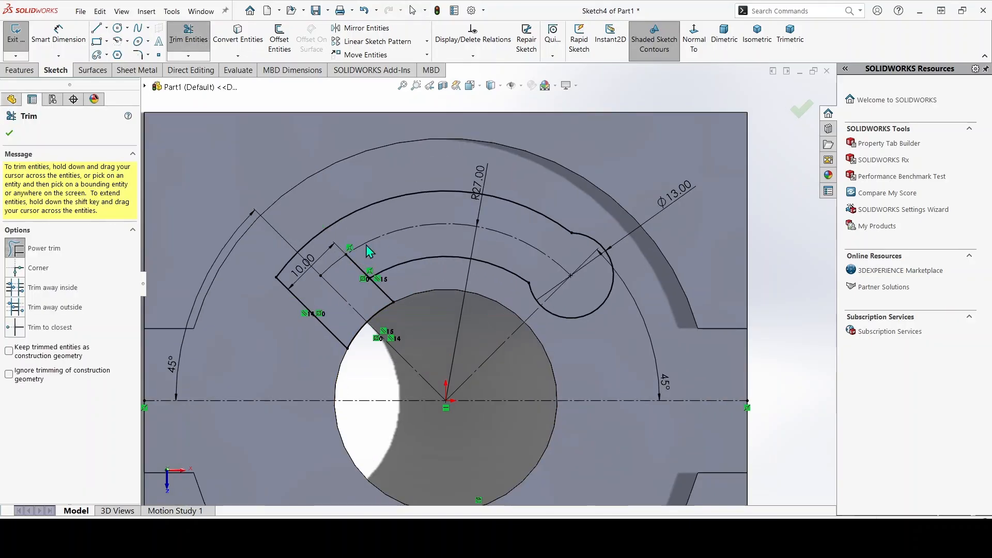
{"action": "left_click_drag", "start_coordinate": [353, 276], "coordinate": [379, 391]}
{"action": "left_click", "coordinate": [9, 133]}
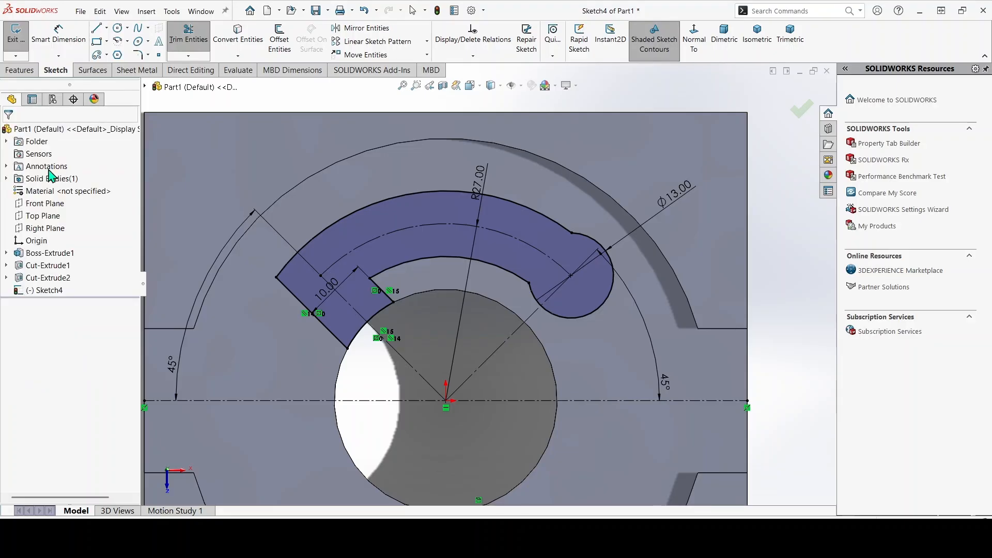
Check the slot's corner radius on the 2D drawing and apply a 5 mm sketch fillet to the slot's outer left corner
{"action": "key", "text": "alt+Tab"}
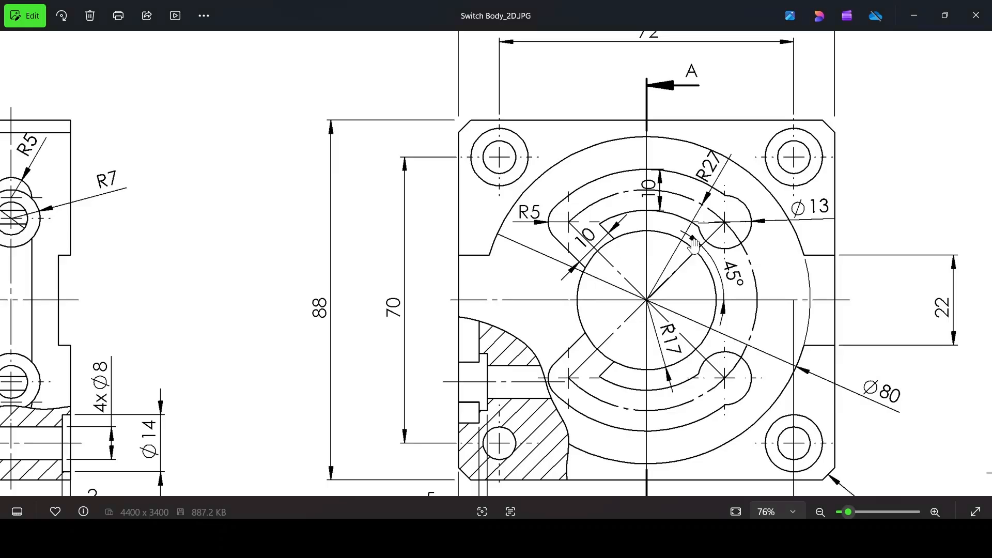
{"action": "scroll", "coordinate": [738, 224], "scroll_direction": "up", "scroll_amount": 2}
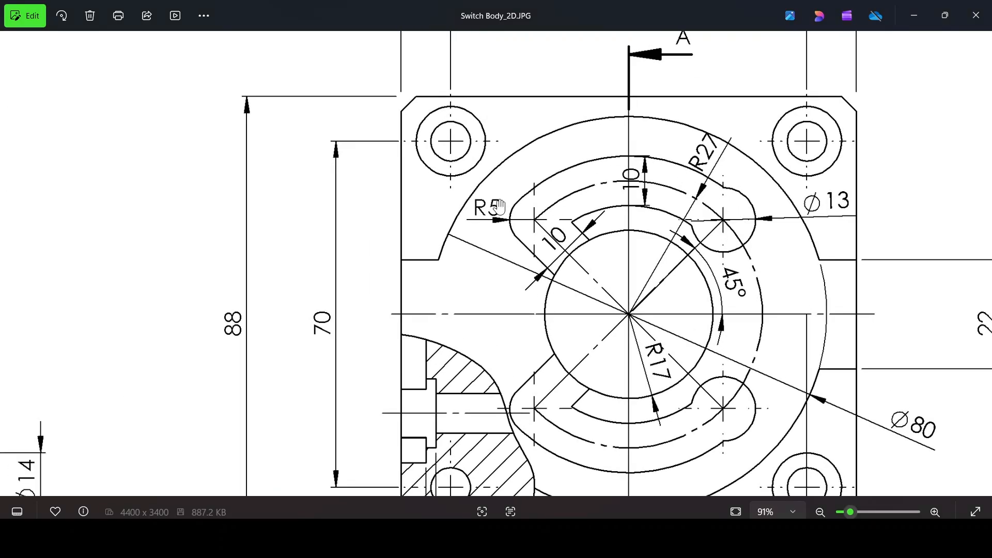
{"action": "key", "text": "alt+Tab"}
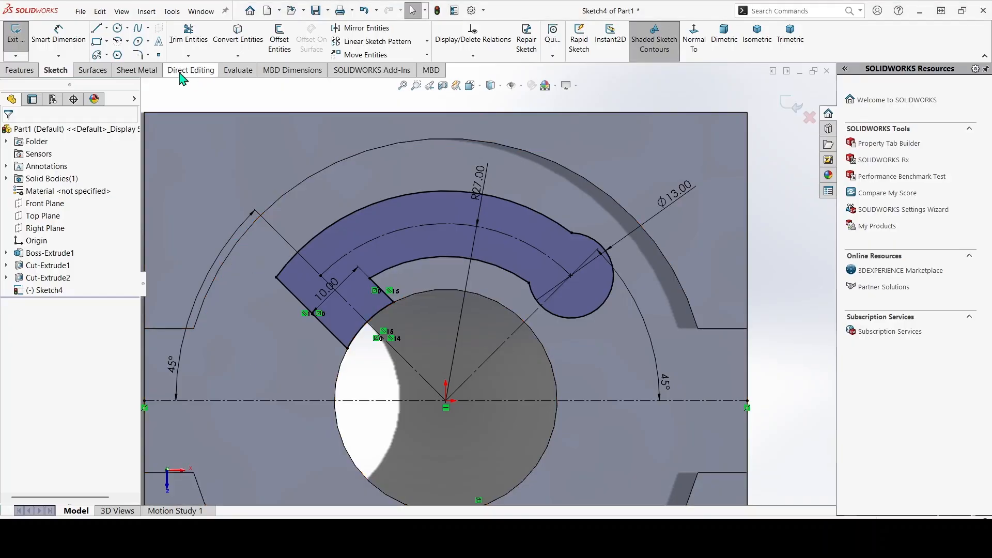
{"action": "left_click", "coordinate": [138, 54]}
{"action": "scroll", "coordinate": [341, 286], "scroll_direction": "down", "scroll_amount": 3}
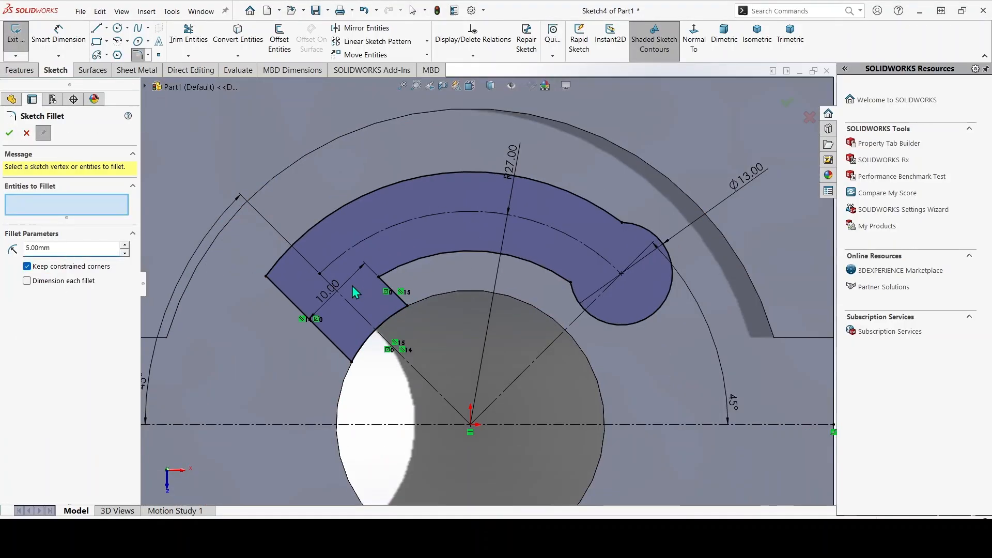
{"action": "left_click", "coordinate": [243, 272]}
{"action": "left_click", "coordinate": [9, 134]}
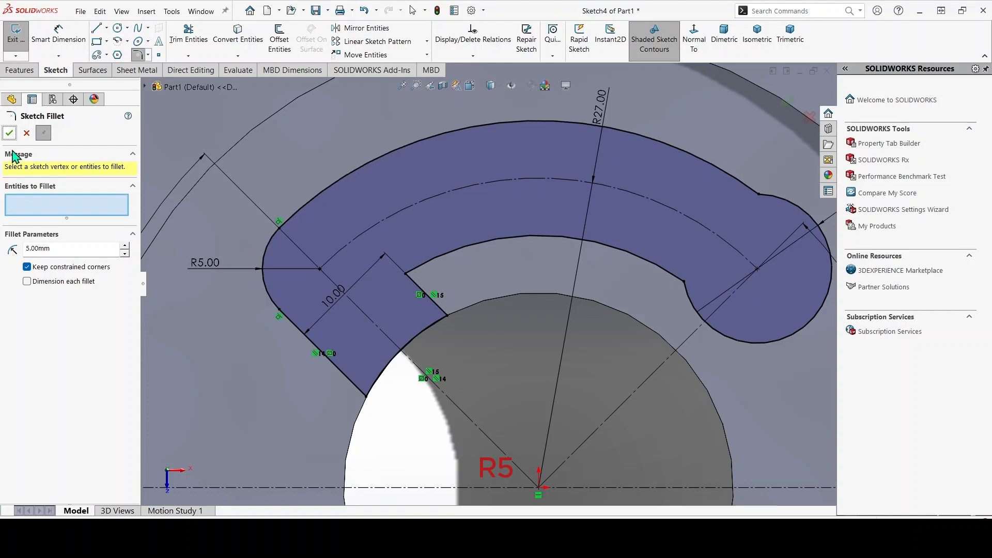
{"action": "left_click", "coordinate": [9, 133]}
{"action": "scroll", "coordinate": [597, 340], "scroll_direction": "up", "scroll_amount": 3}
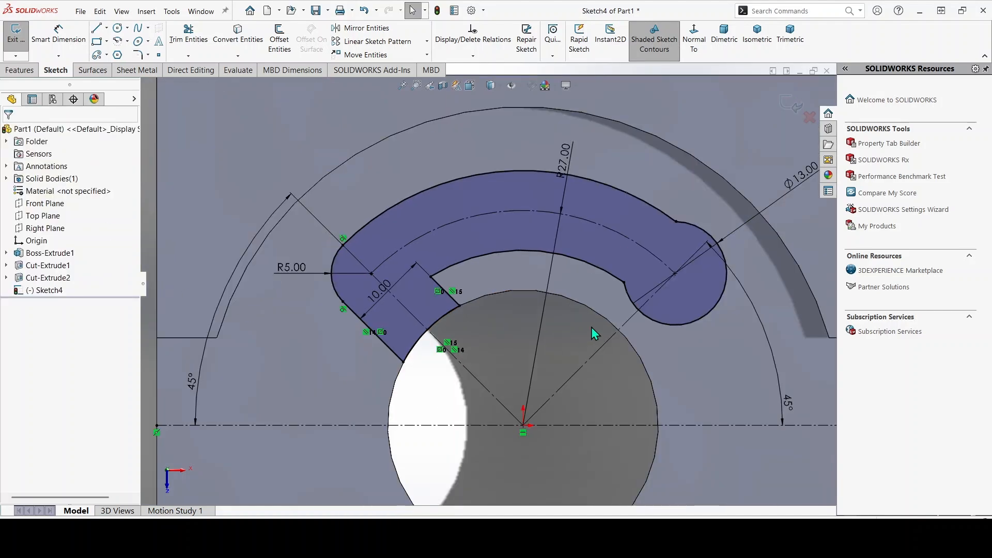
Test whether the outer arc is still free by moving its junction with the 13 mm circle
{"action": "scroll", "coordinate": [570, 326], "scroll_direction": "up", "scroll_amount": 3}
{"action": "scroll", "coordinate": [570, 326], "scroll_direction": "down", "scroll_amount": 2}
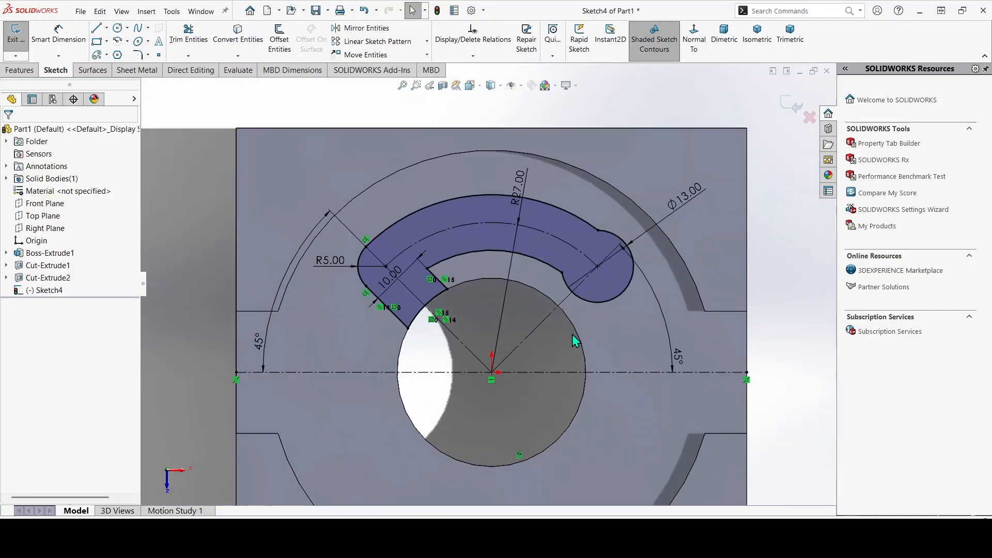
{"action": "scroll", "coordinate": [610, 262], "scroll_direction": "down", "scroll_amount": 2}
{"action": "left_click", "coordinate": [615, 237]}
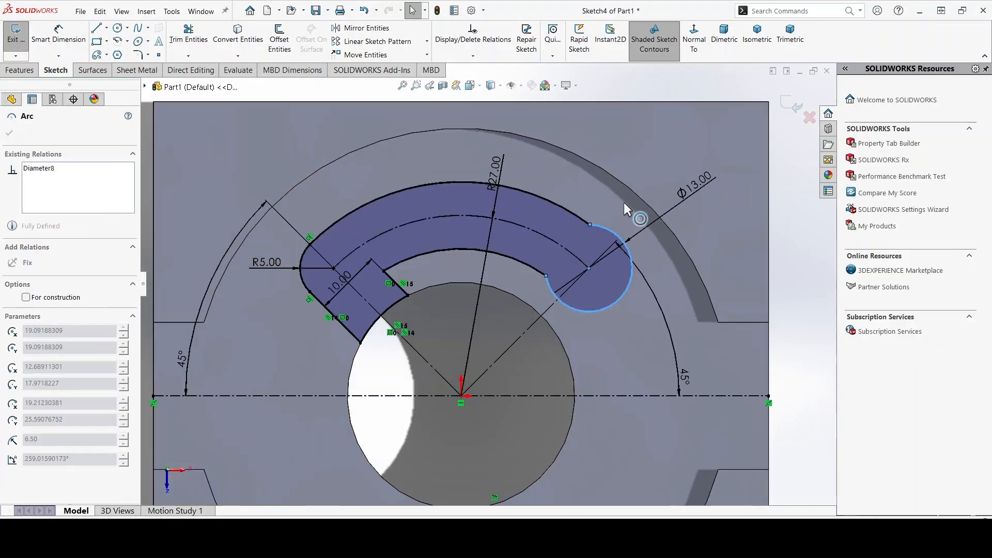
{"action": "mouse_move", "coordinate": [593, 228]}
{"action": "left_mouse_down"}
{"action": "mouse_move", "coordinate": [553, 172]}
{"action": "mouse_move", "coordinate": [565, 140]}
{"action": "left_mouse_up"}
{"action": "key", "text": "Escape"}
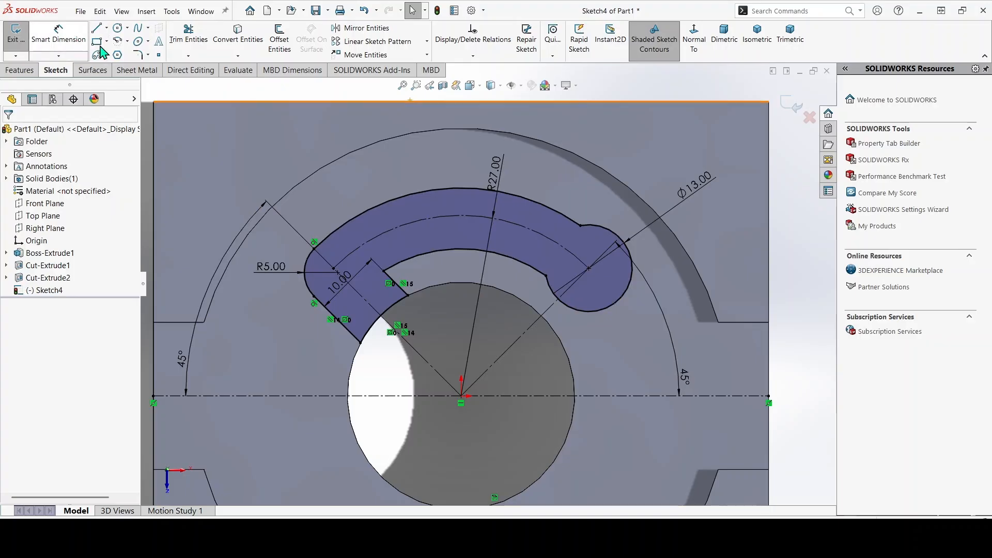
Dimension the distance between the outer and inner slot arcs as 10 mm
{"action": "left_click", "coordinate": [451, 188]}
{"action": "left_click", "coordinate": [454, 246]}
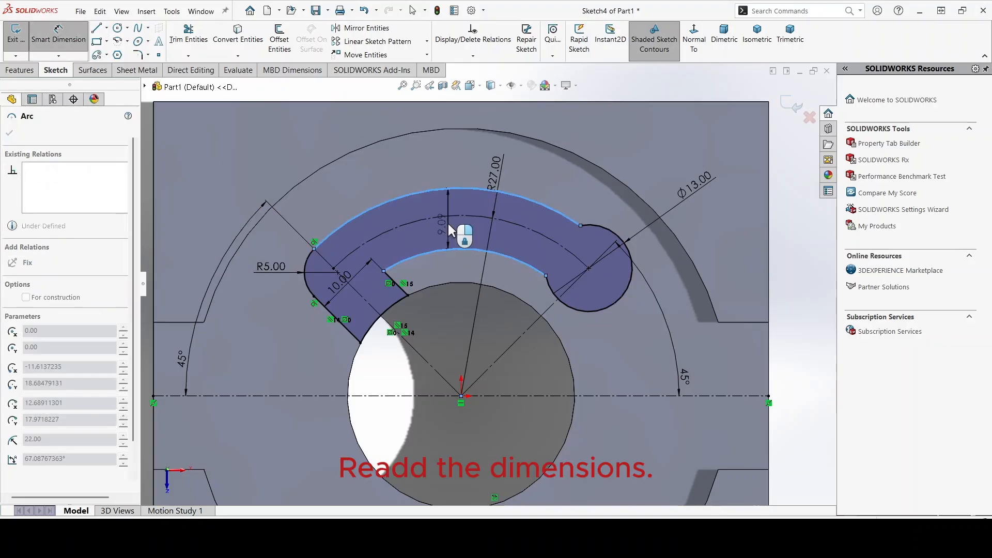
{"action": "left_click", "coordinate": [448, 224]}
{"action": "type", "text": "10"}
{"action": "key", "text": "Return"}
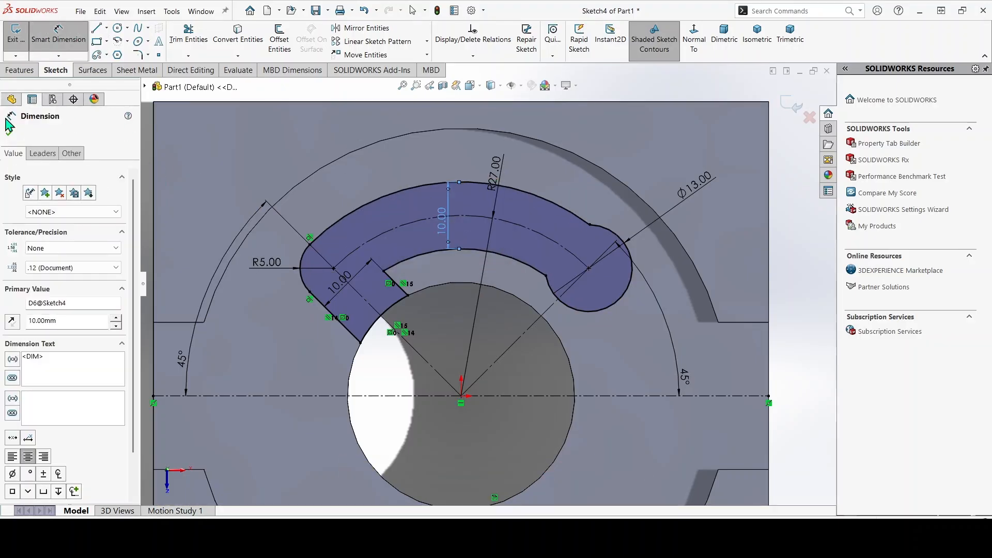
{"action": "left_click", "coordinate": [9, 130]}
Test the inner slot arc for remaining movement and dimension its radius as 27-5 mm
{"action": "left_click", "coordinate": [517, 255]}
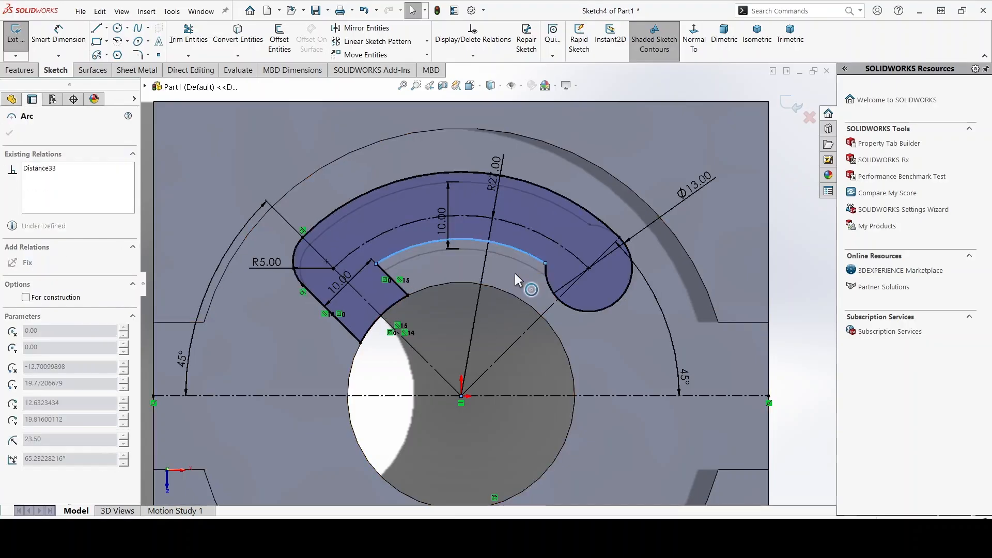
{"action": "left_click", "coordinate": [518, 261]}
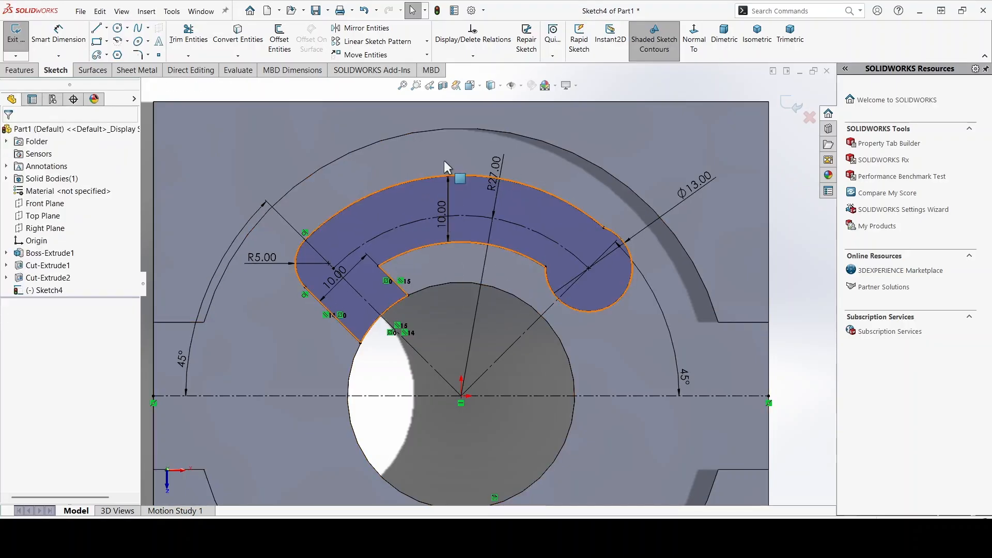
{"action": "left_click", "coordinate": [58, 36]}
{"action": "left_click", "coordinate": [510, 252]}
{"action": "left_click", "coordinate": [500, 312]}
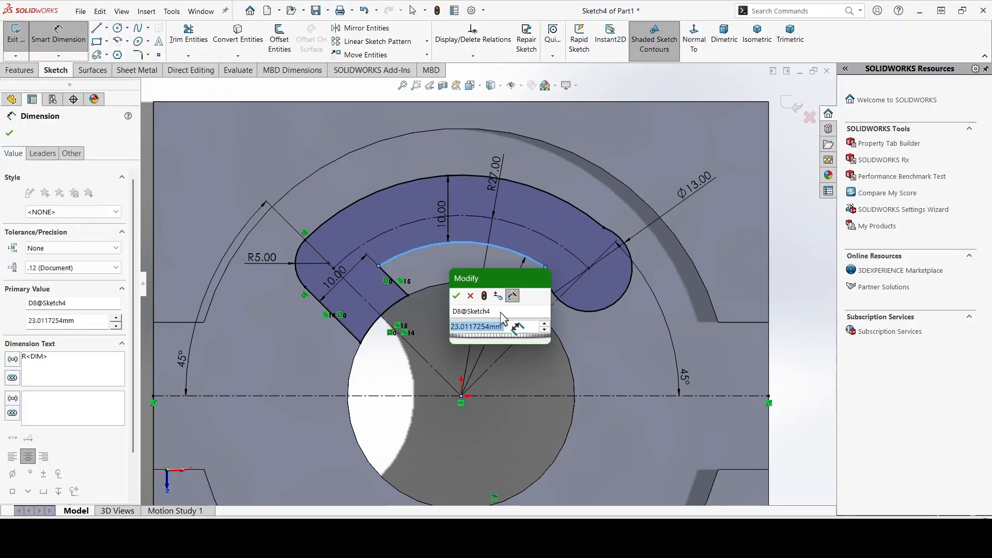
{"action": "type", "text": "27-5"}
{"action": "key", "text": "Return"}
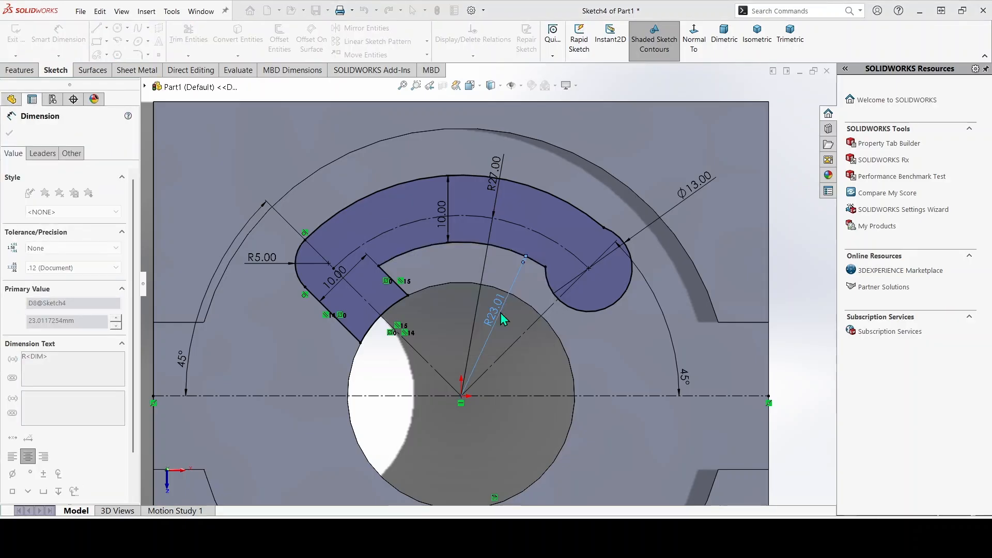
{"action": "left_click", "coordinate": [10, 132]}
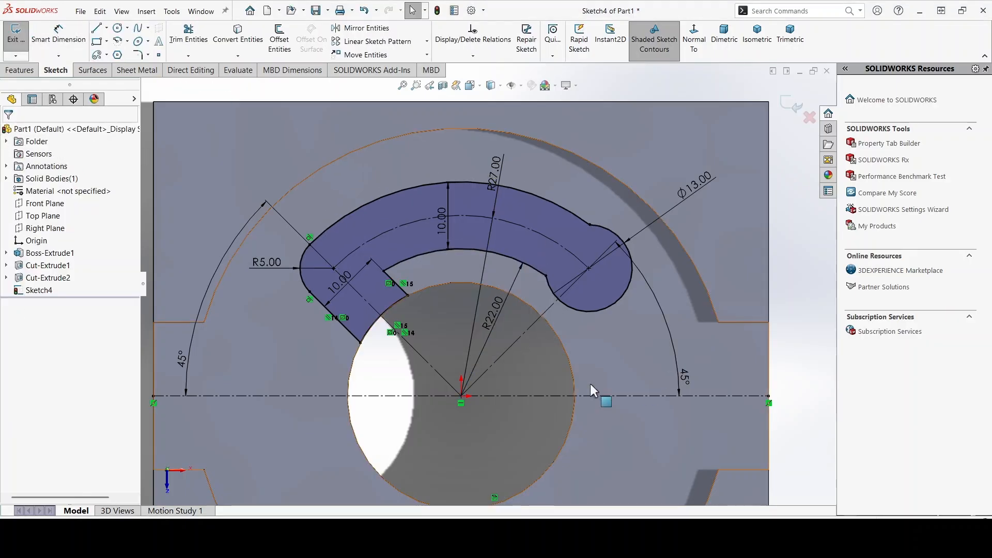
Check the slot profile for remaining degrees of freedom, testing the corner where the right slanted line meets the inner arc
{"action": "left_click", "coordinate": [394, 311]}
{"action": "left_click", "coordinate": [383, 271]}
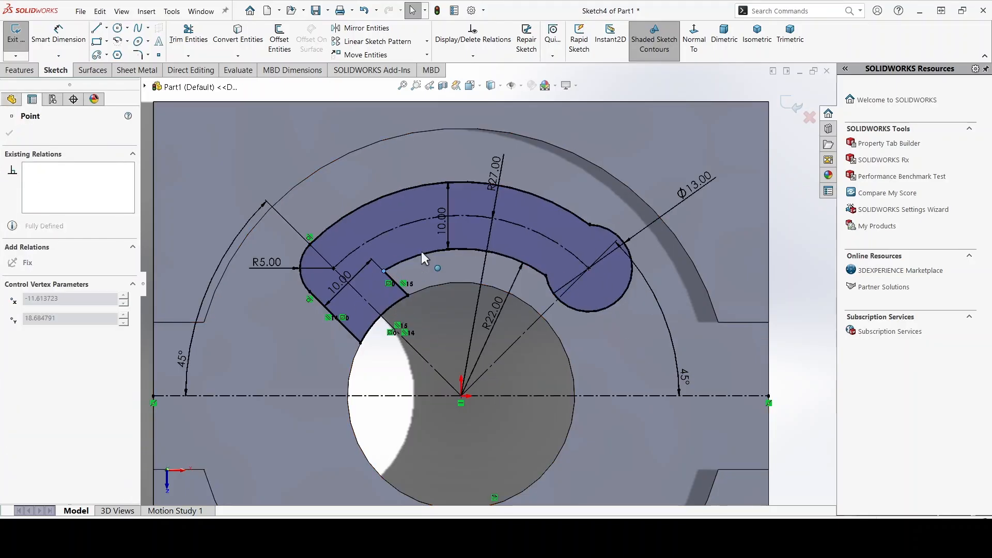
{"action": "left_click", "coordinate": [365, 201]}
{"action": "key", "text": "Escape"}
{"action": "scroll", "coordinate": [595, 344], "scroll_direction": "up", "scroll_amount": 4}
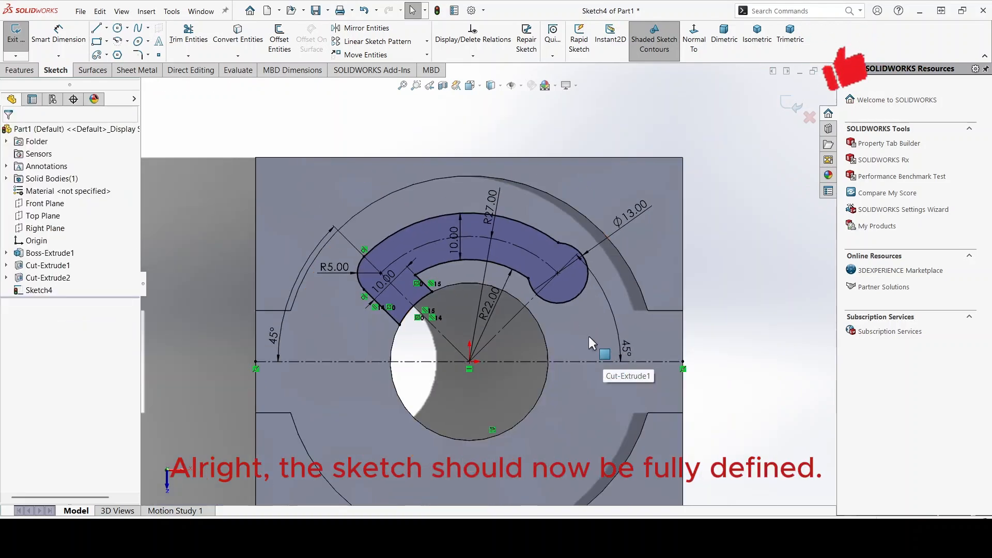
{"action": "scroll", "coordinate": [566, 330], "scroll_direction": "down", "scroll_amount": 2}
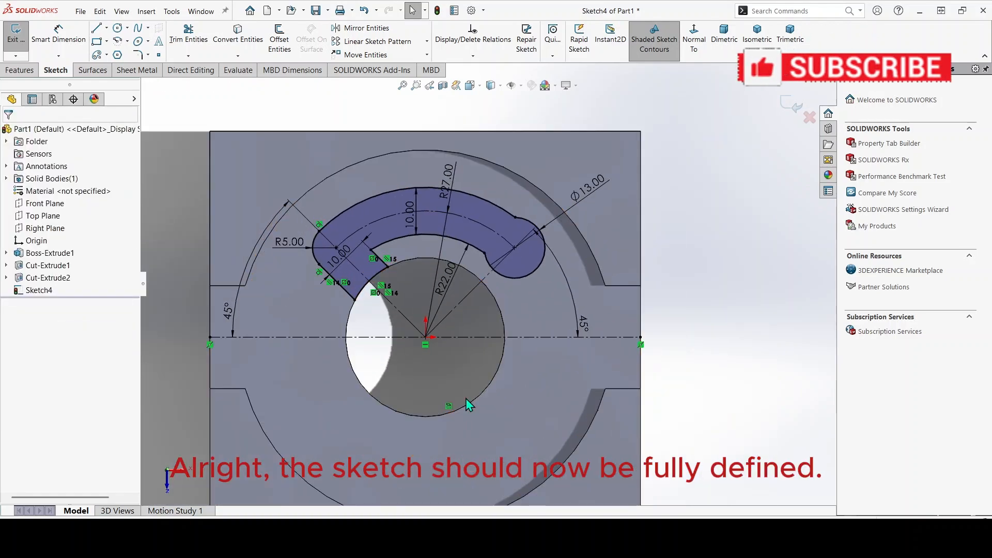
{"action": "scroll", "coordinate": [466, 396], "scroll_direction": "up", "scroll_amount": 1}
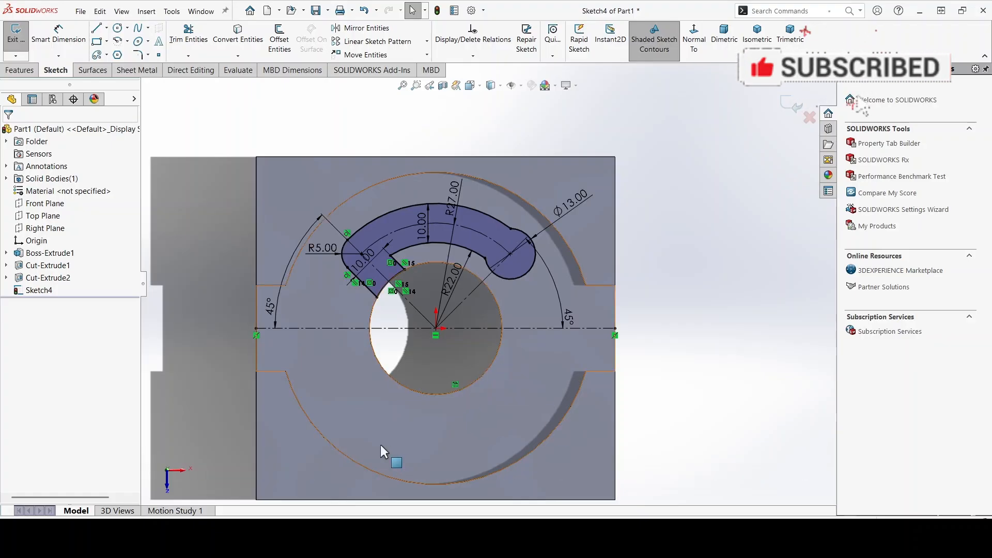
Check the slot depth in the 2D drawing's section view and extrude-cut the slot profile with a blind depth of 25 mm
{"action": "left_click", "coordinate": [21, 69]}
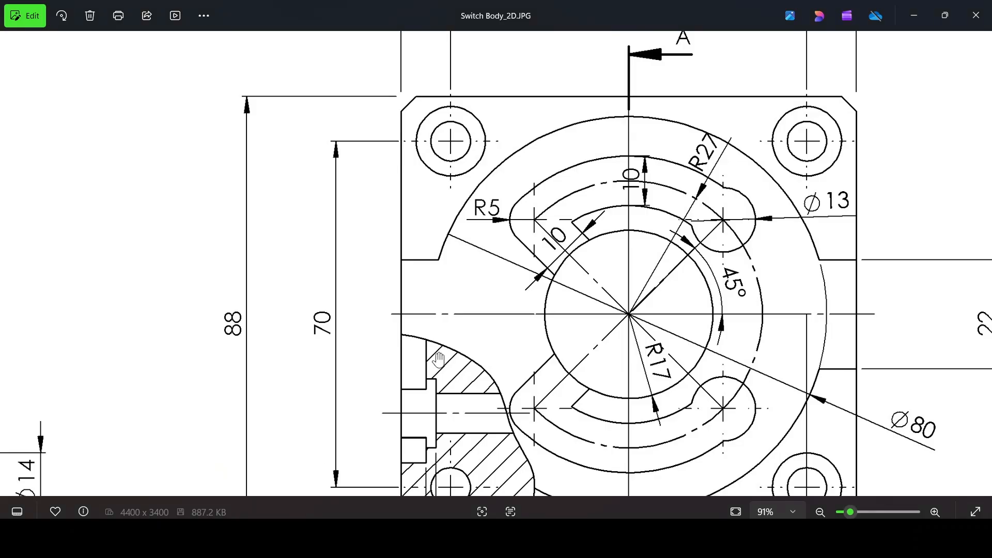
{"action": "scroll", "coordinate": [468, 351], "scroll_direction": "down", "scroll_amount": 5}
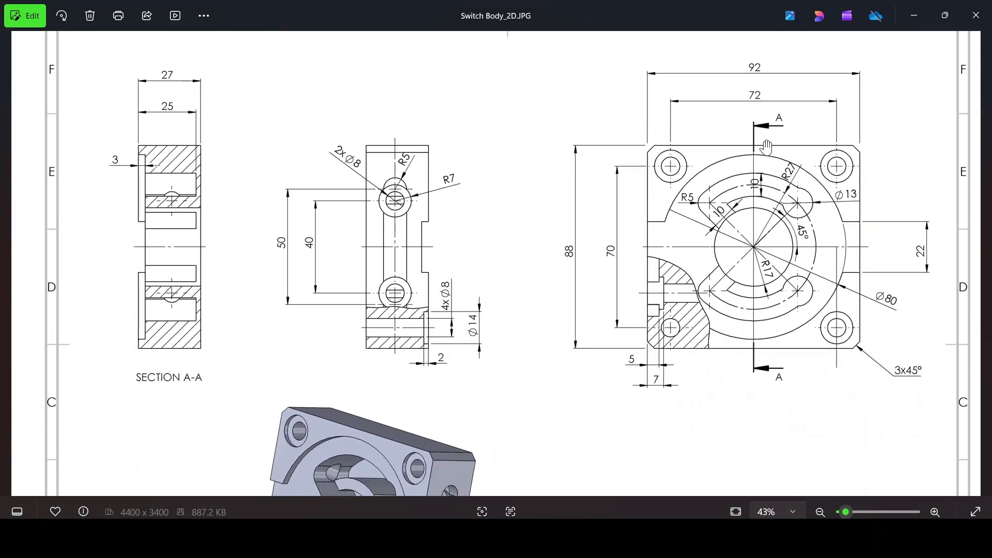
{"action": "scroll", "coordinate": [186, 120], "scroll_direction": "up", "scroll_amount": 3}
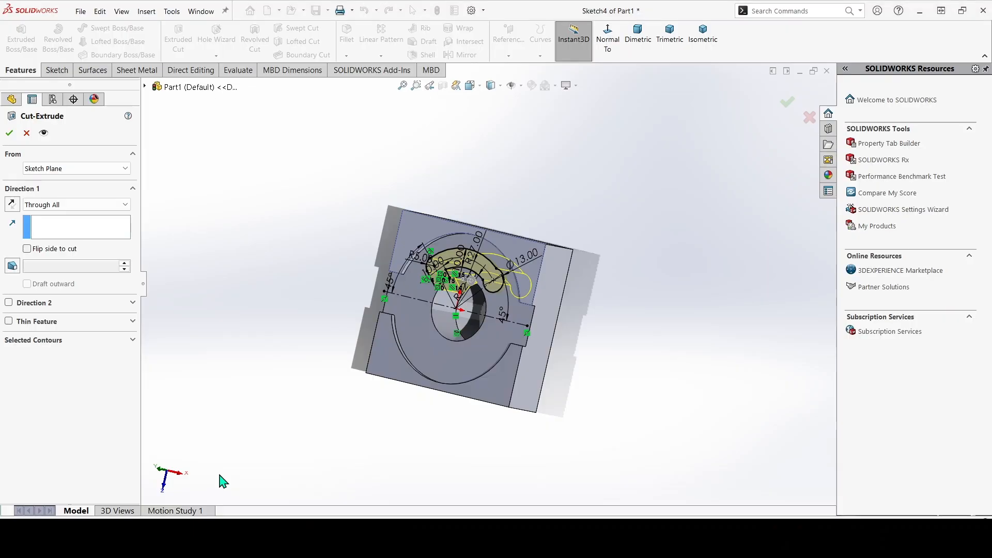
{"action": "left_click", "coordinate": [67, 205]}
{"action": "left_click", "coordinate": [71, 218]}
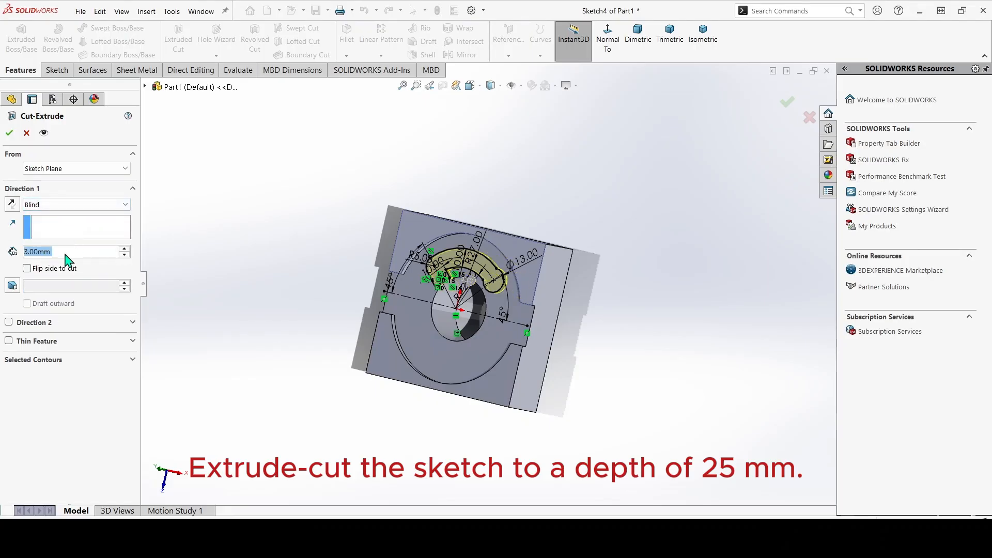
{"action": "type", "text": "25"}
{"action": "key", "text": "Return"}
{"action": "middle_click_drag", "start_coordinate": [695, 322], "coordinate": [662, 388]}
{"action": "middle_click_drag", "start_coordinate": [585, 281], "coordinate": [605, 331]}
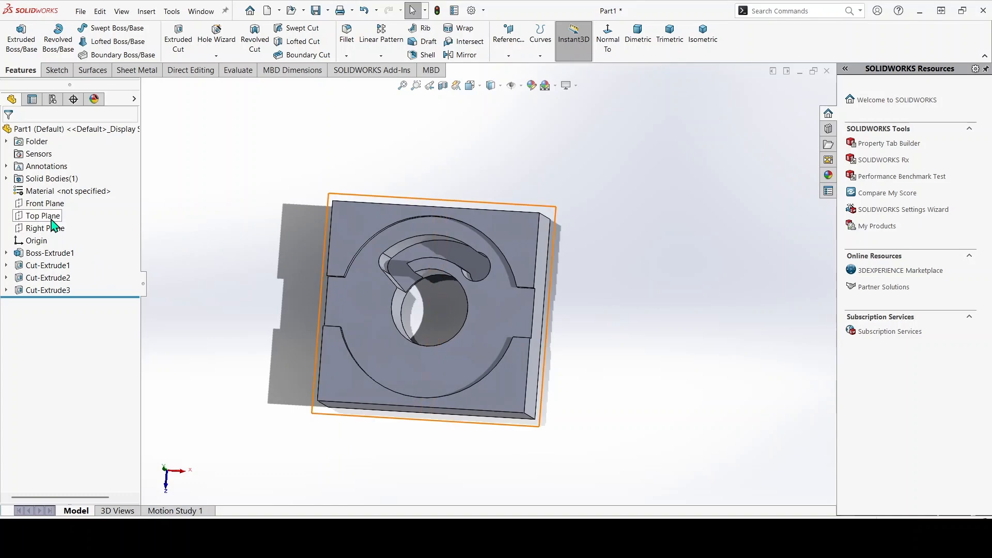
Mirror the curved slot cut (Cut-Extrude3) about the Front Plane
{"action": "left_click", "coordinate": [45, 204]}
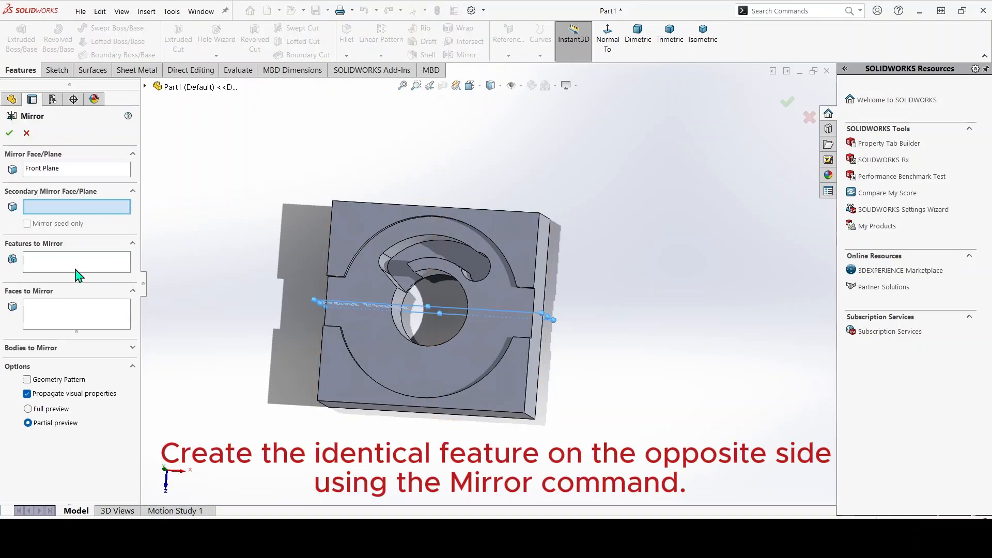
{"action": "left_click", "coordinate": [74, 264]}
{"action": "left_click", "coordinate": [144, 87]}
{"action": "left_click", "coordinate": [193, 248]}
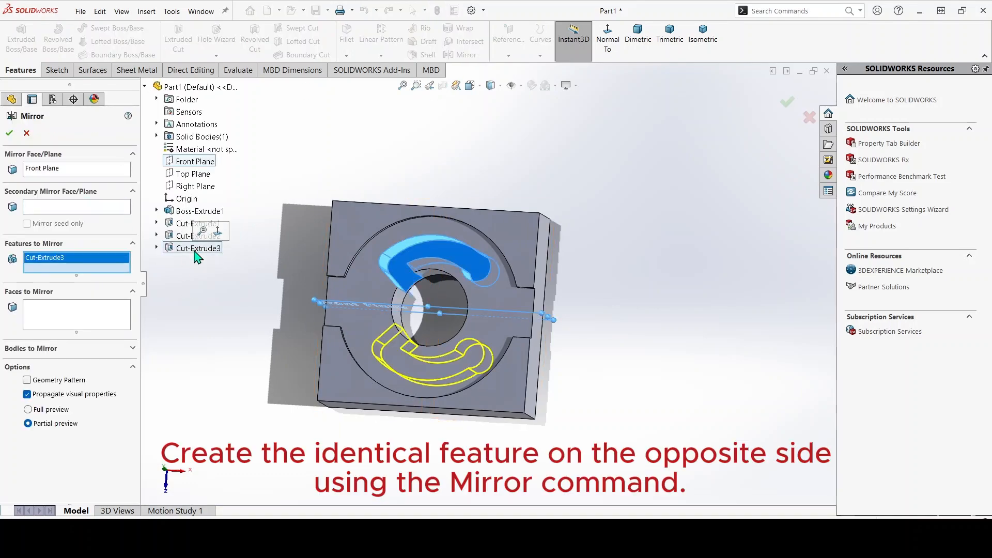
{"action": "left_click", "coordinate": [9, 133]}
{"action": "middle_click_drag", "start_coordinate": [655, 257], "coordinate": [623, 304]}
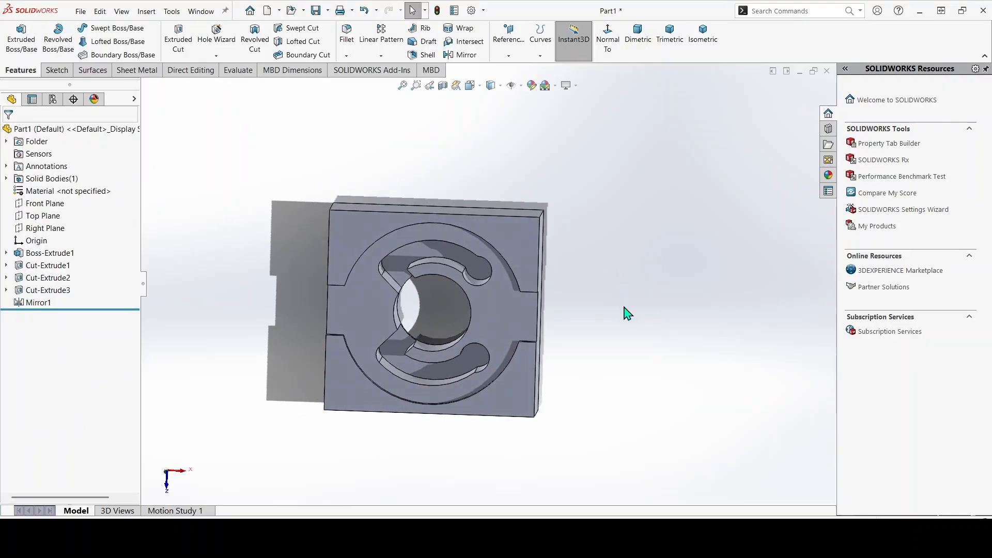
Check the corner holes in the 2D drawing and start a Hole Wizard legacy hole of the Counterbored type
{"action": "left_click", "coordinate": [220, 540]}
{"action": "scroll", "coordinate": [637, 281], "scroll_direction": "down", "scroll_amount": 3}
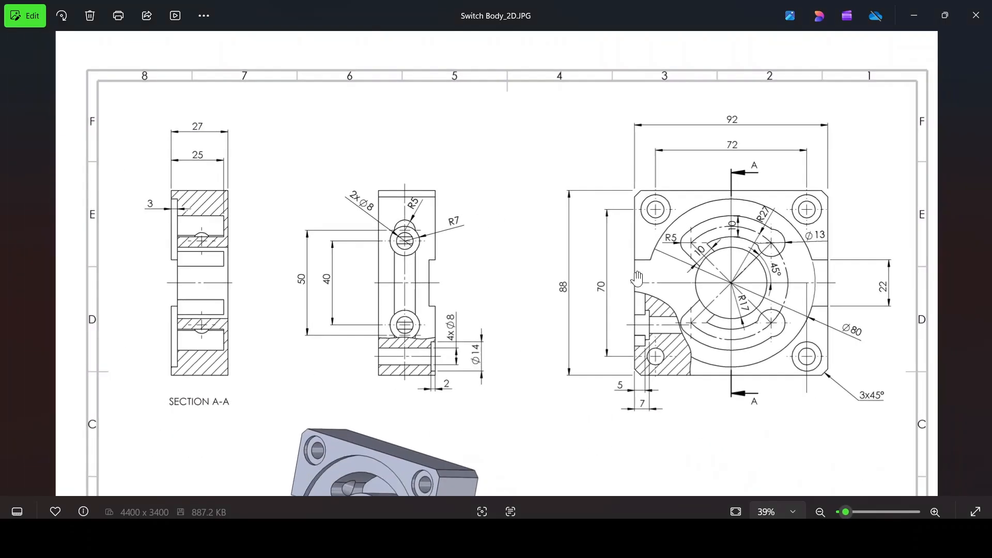
{"action": "scroll", "coordinate": [823, 398], "scroll_direction": "down", "scroll_amount": 1}
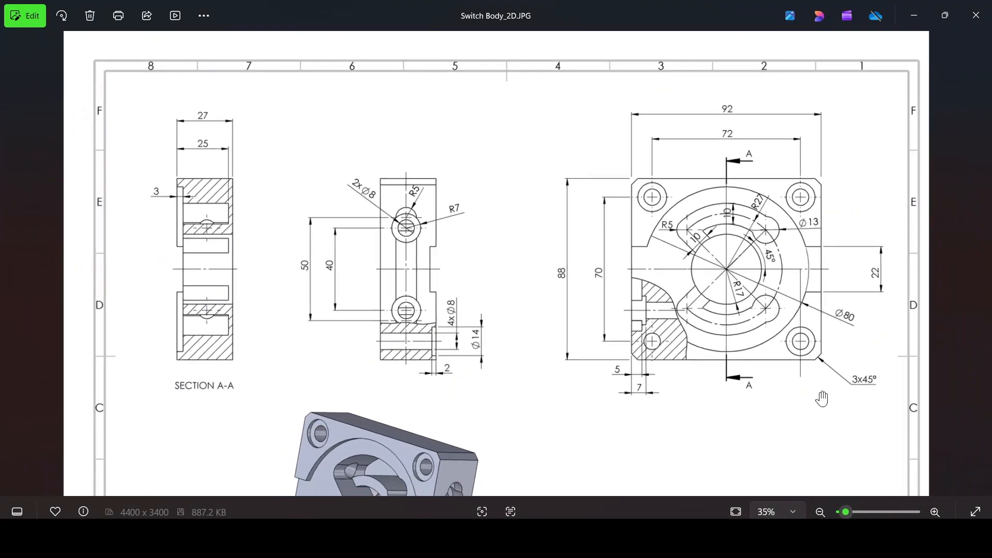
{"action": "scroll", "coordinate": [532, 295], "scroll_direction": "up", "scroll_amount": 3}
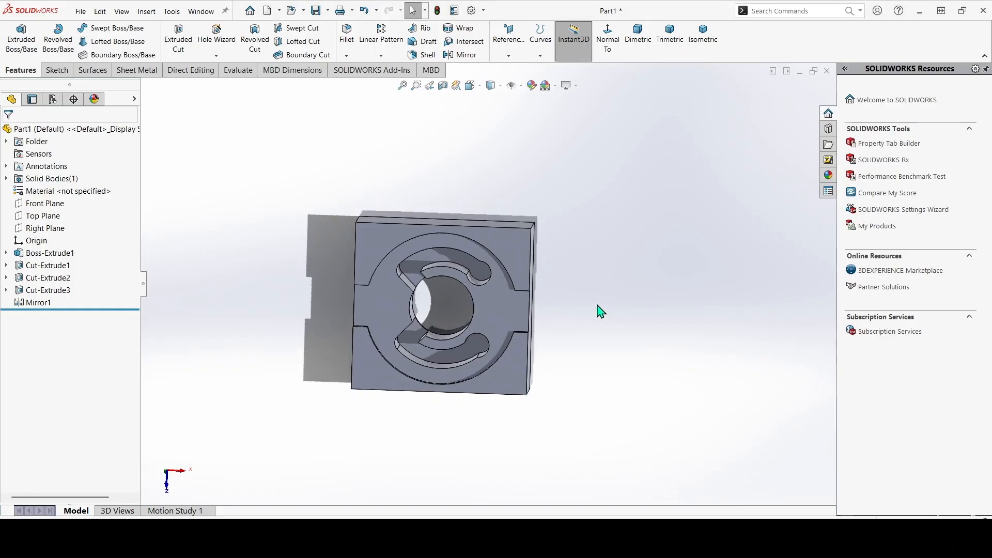
{"action": "middle_click_drag", "start_coordinate": [717, 244], "coordinate": [716, 195]}
{"action": "left_click", "coordinate": [216, 36]}
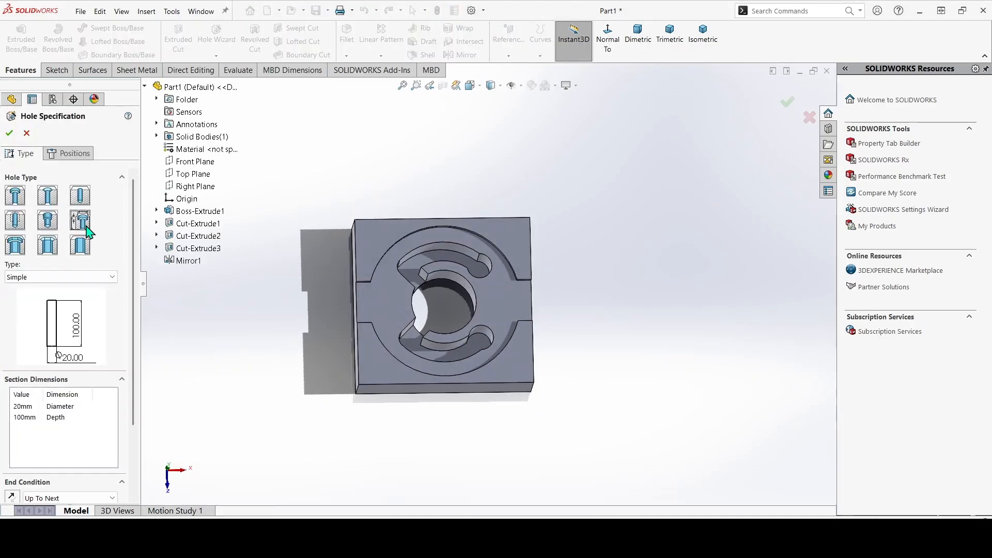
{"action": "left_click", "coordinate": [47, 277]}
{"action": "left_click", "coordinate": [52, 308]}
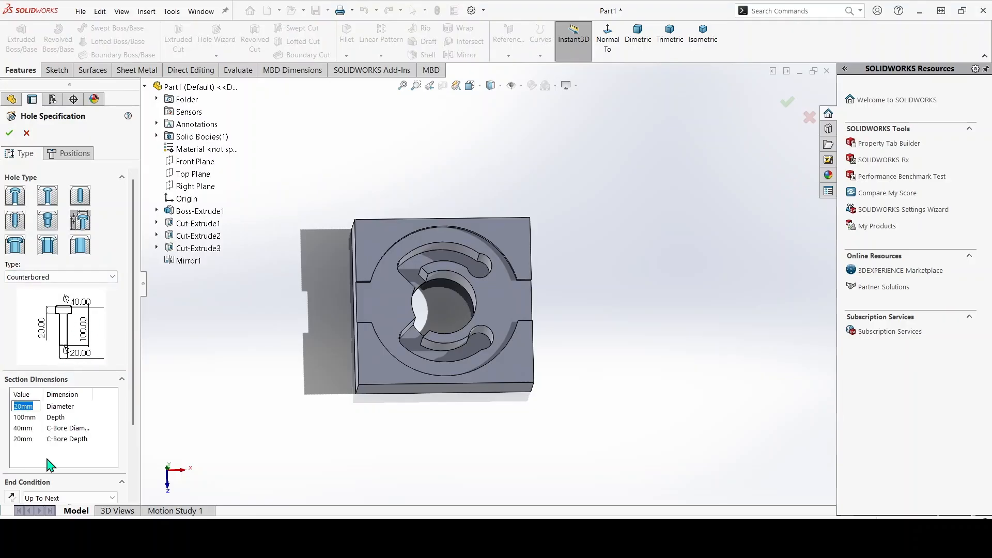
Set the hole diameter to 8 mm, the counterbore diameter to 14 mm and the counterbore depth to 2 mm
{"action": "left_click", "coordinate": [25, 418]}
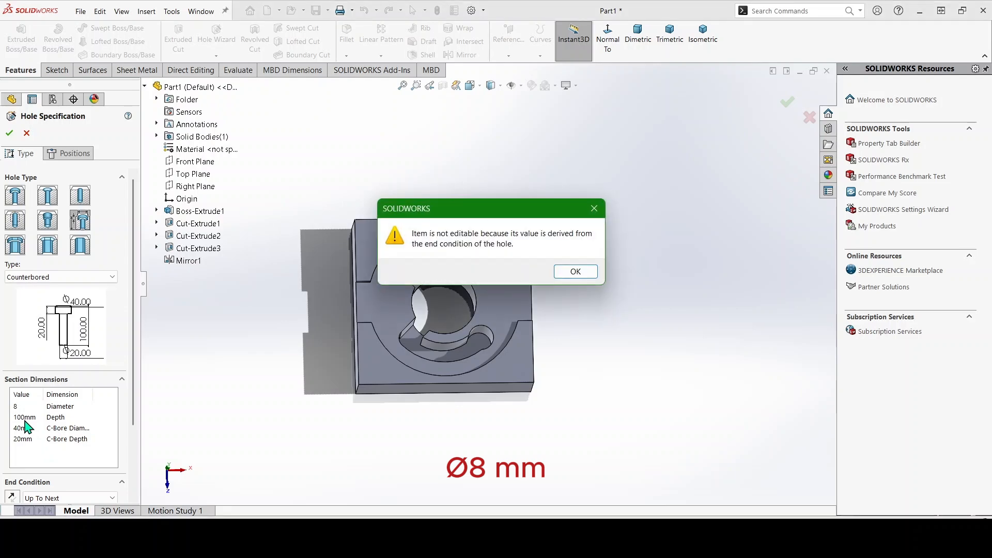
{"action": "left_click", "coordinate": [570, 272]}
{"action": "left_click", "coordinate": [24, 428]}
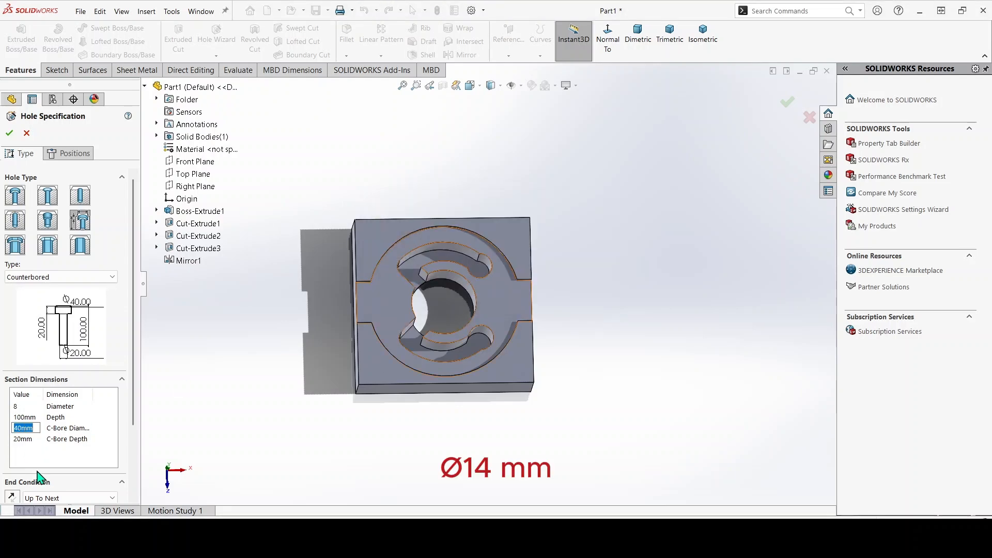
{"action": "type", "text": "14"}
{"action": "left_click", "coordinate": [29, 439]}
{"action": "type", "text": "2"}
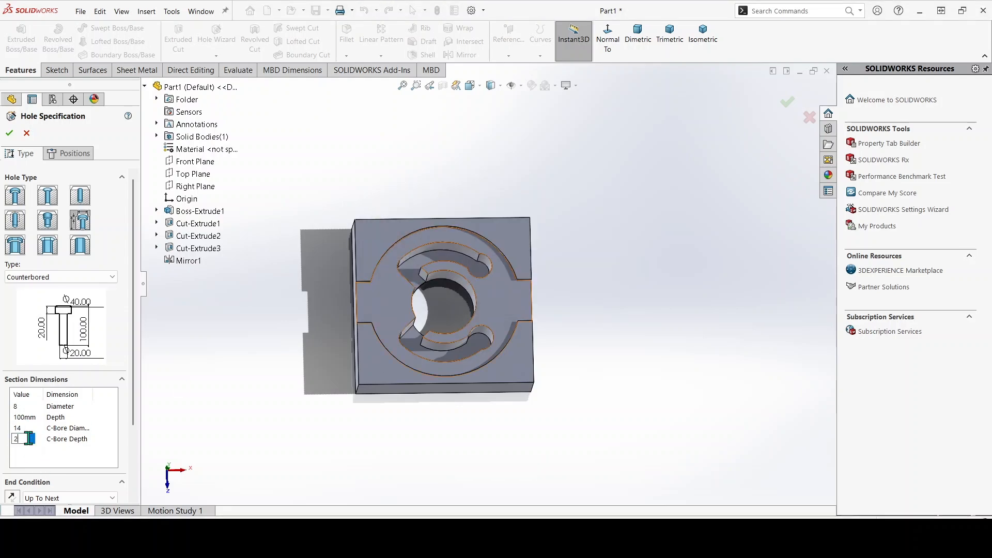
Place four counterbored holes on the raised front face, one near each corner of the block
{"action": "left_click", "coordinate": [83, 156]}
{"action": "left_click", "coordinate": [519, 232]}
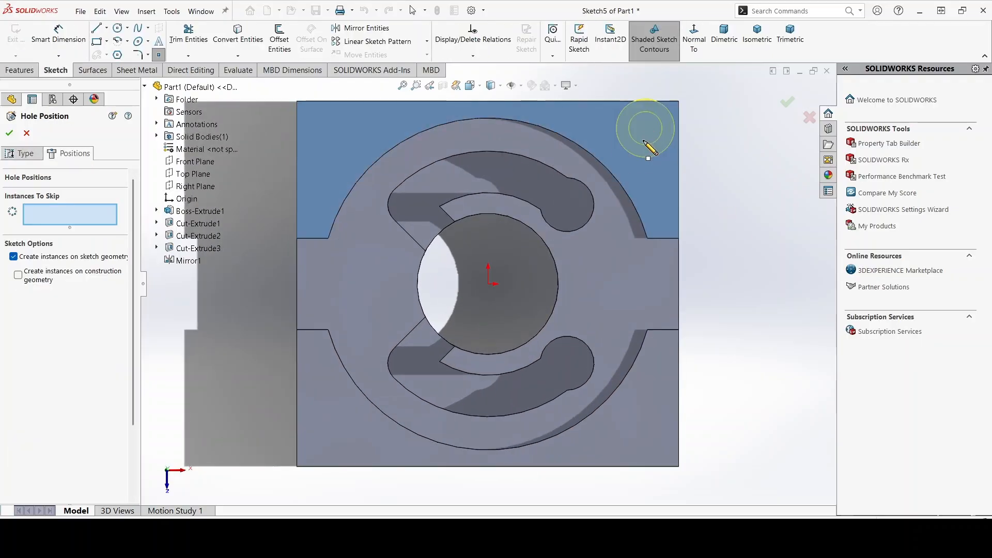
{"action": "left_click", "coordinate": [643, 141]}
{"action": "left_click", "coordinate": [329, 140]}
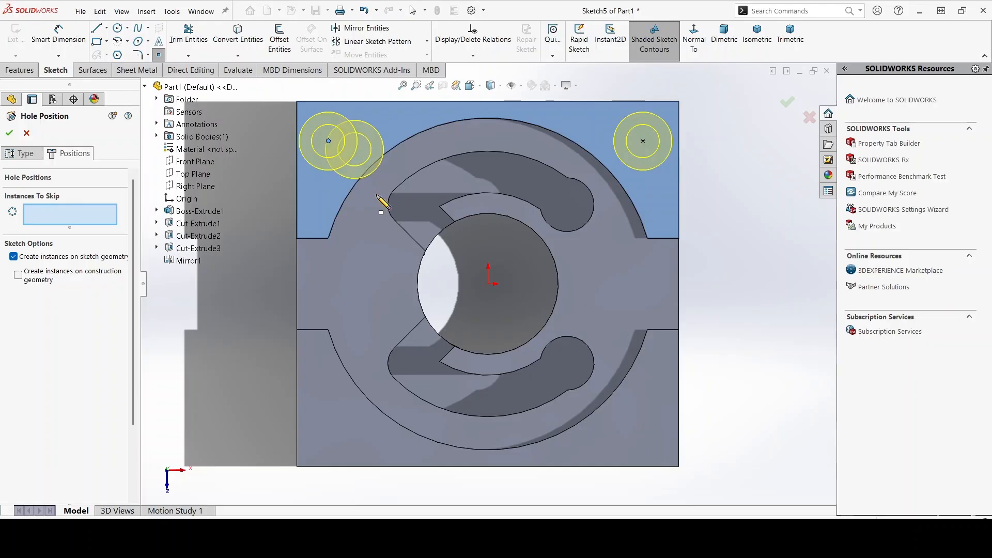
{"action": "left_click", "coordinate": [328, 429]}
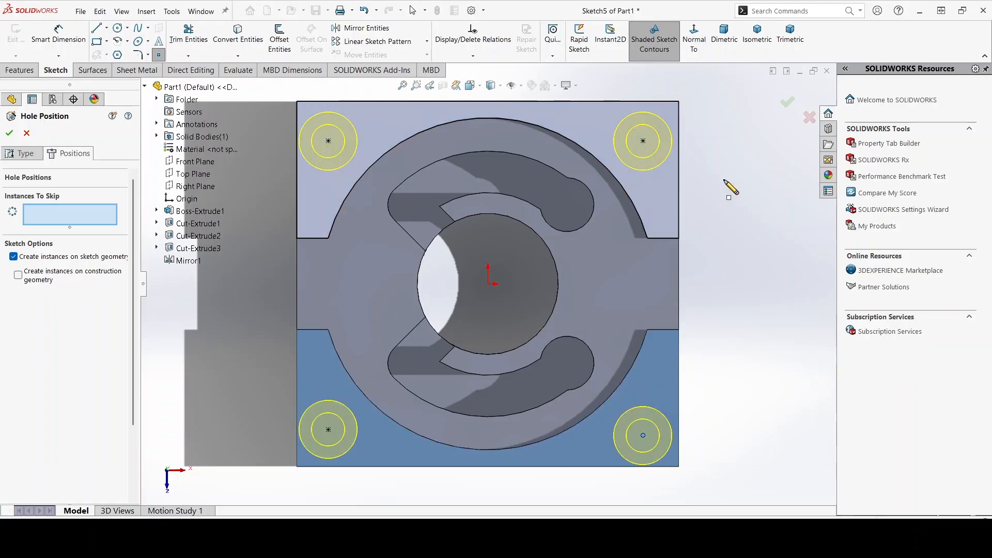
Dimension the vertical spacing between the two left hole centers as 70 mm
{"action": "left_click", "coordinate": [59, 36]}
{"action": "key", "text": "f"}
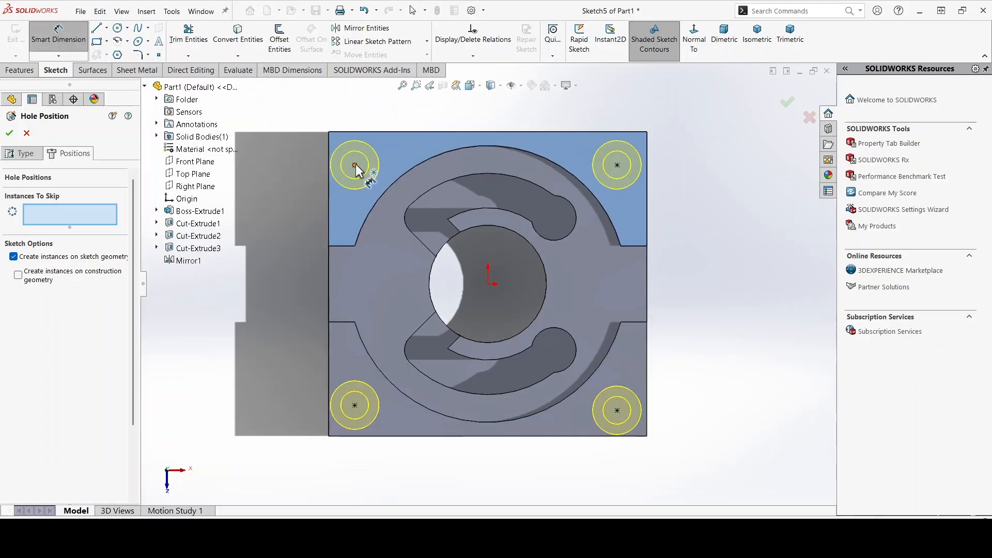
{"action": "left_click", "coordinate": [355, 165]}
{"action": "left_click", "coordinate": [277, 288]}
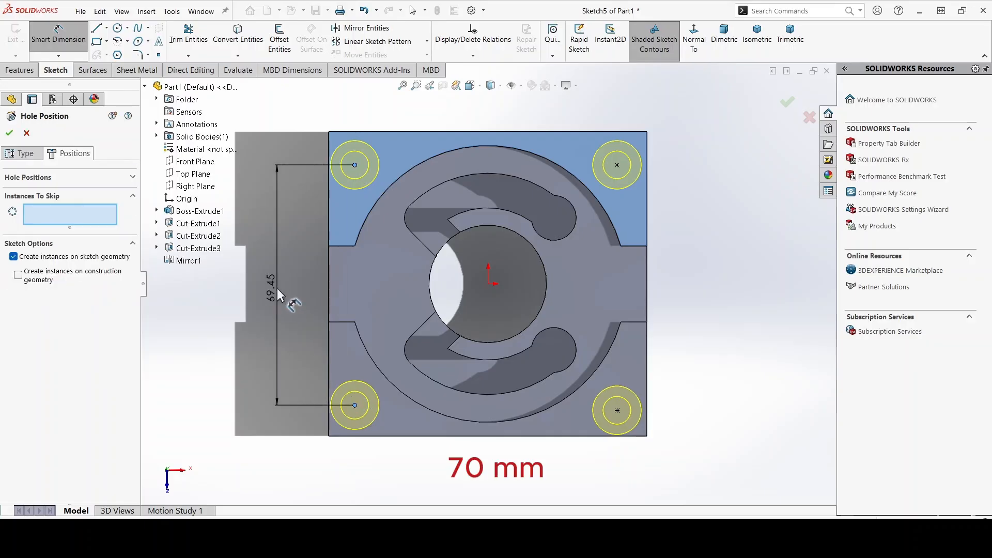
{"action": "type", "text": "70"}
{"action": "key", "text": "Return"}
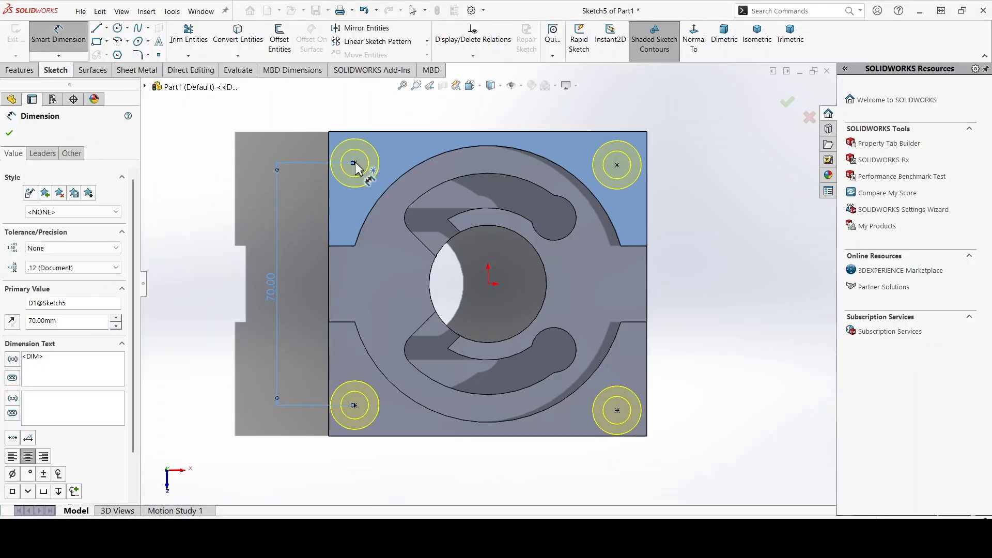
Dimension the vertical distance from the upper-left hole center to the origin as 35 mm
{"action": "left_click", "coordinate": [355, 163]}
{"action": "left_click", "coordinate": [490, 285]}
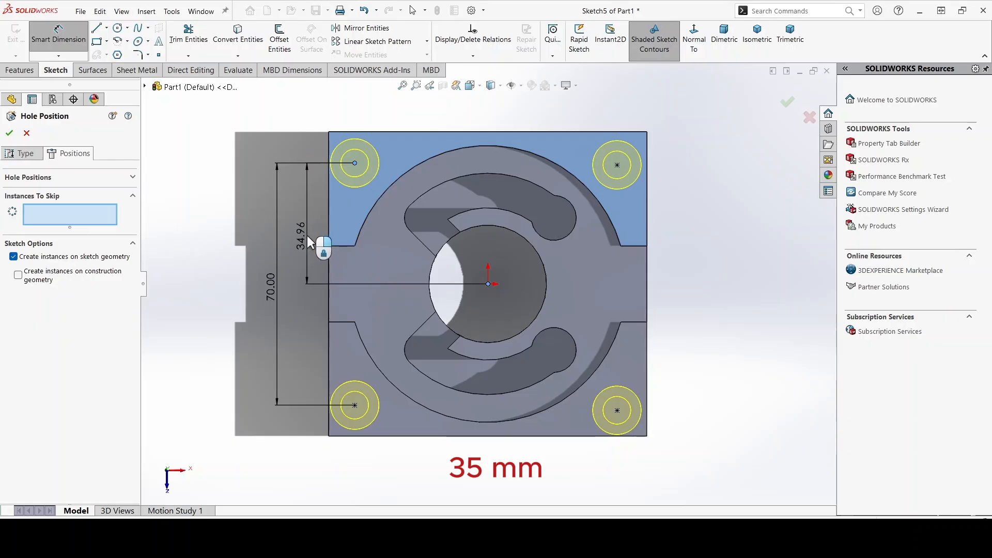
{"action": "left_click", "coordinate": [307, 236]}
{"action": "type", "text": "35"}
{"action": "key", "text": "Return"}
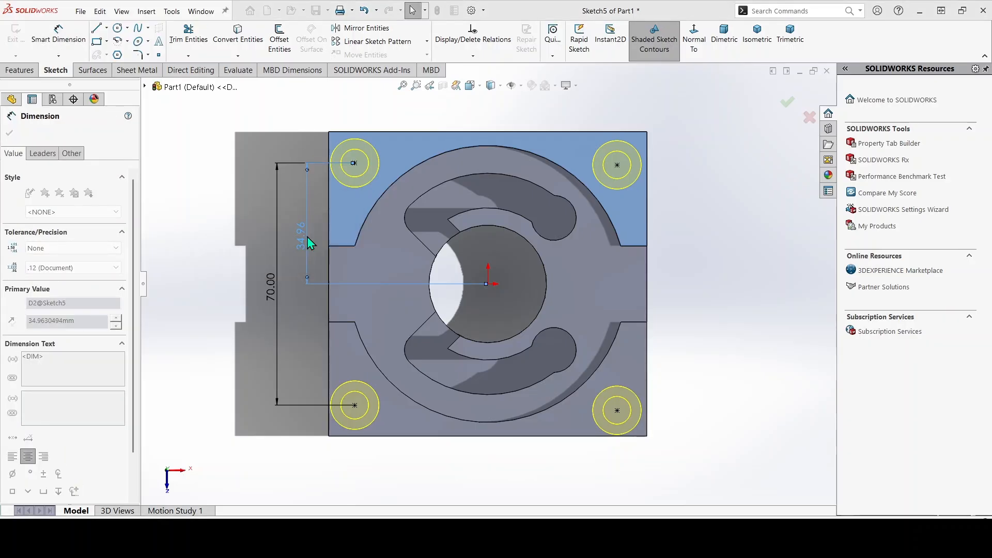
Dimension the horizontal spacing between the two upper hole centers as 72 mm
{"action": "left_click", "coordinate": [356, 164]}
{"action": "left_click", "coordinate": [617, 165]}
{"action": "left_click", "coordinate": [494, 116]}
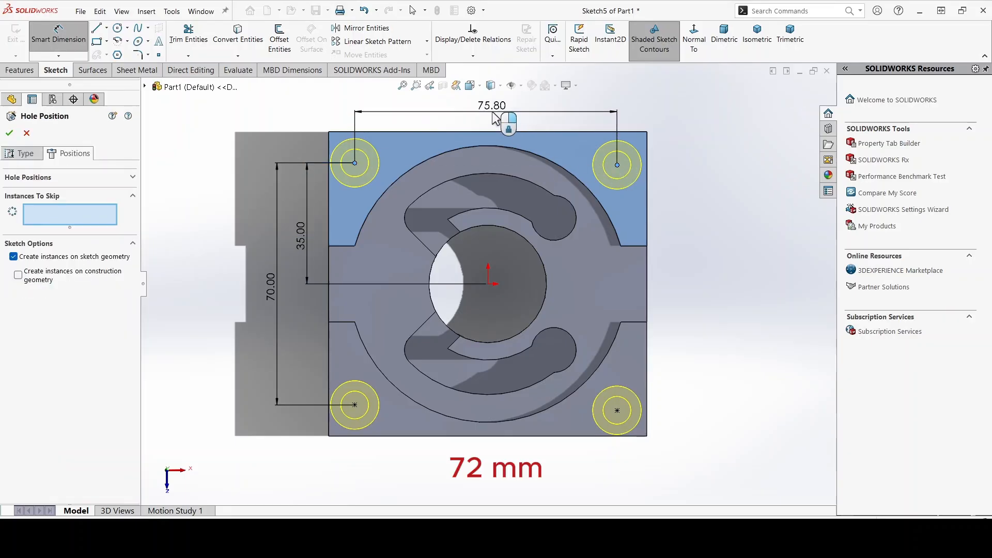
{"action": "type", "text": "72"}
{"action": "key", "text": "Return"}
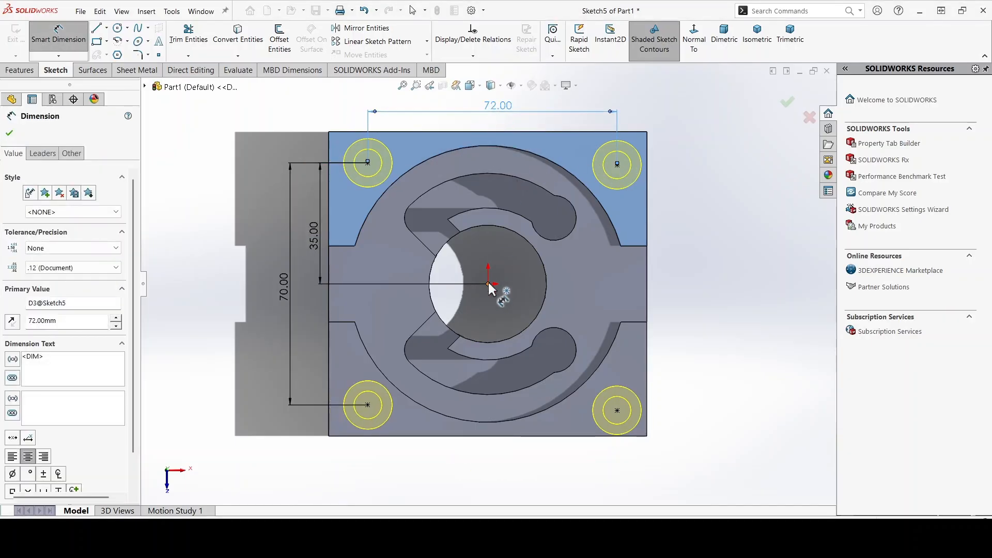
Dimension the horizontal distance from the origin to the upper-right hole center as 36 mm
{"action": "left_click", "coordinate": [489, 284]}
{"action": "left_click", "coordinate": [617, 165]}
{"action": "left_click", "coordinate": [541, 136]}
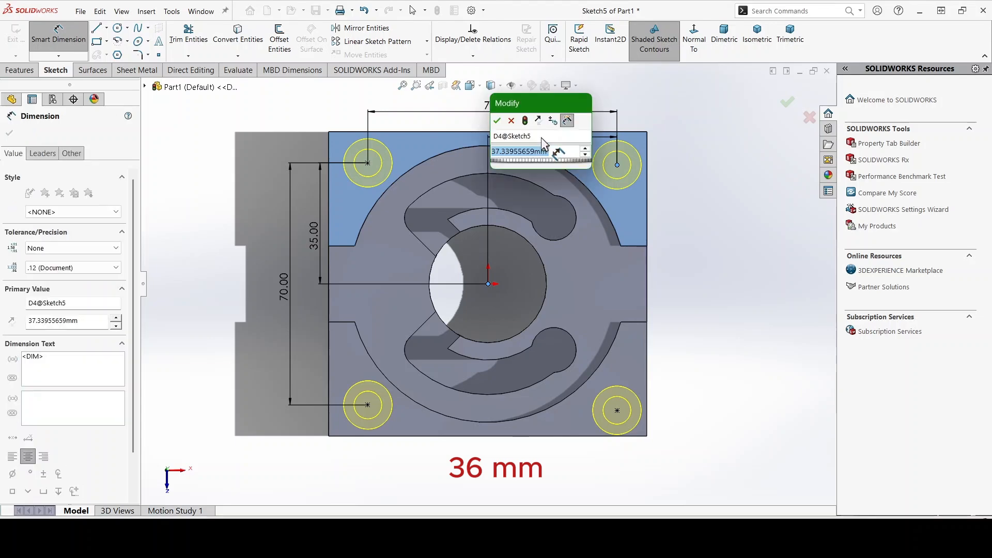
{"action": "type", "text": "36"}
{"action": "key", "text": "Return"}
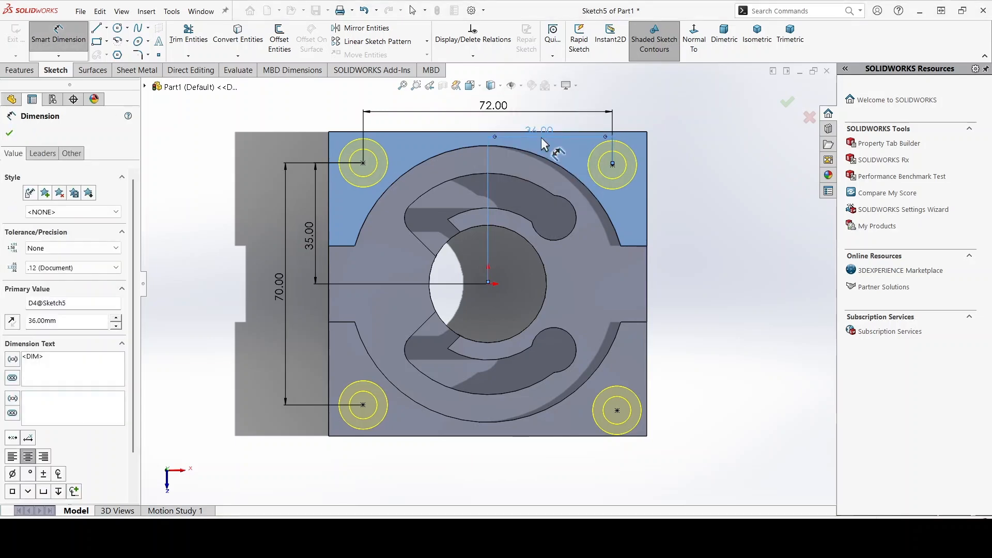
{"action": "left_click", "coordinate": [10, 134]}
Add a Vertical relation between the two left hole centers and a Horizontal relation between the two upper ones
{"action": "left_click", "coordinate": [363, 405]}
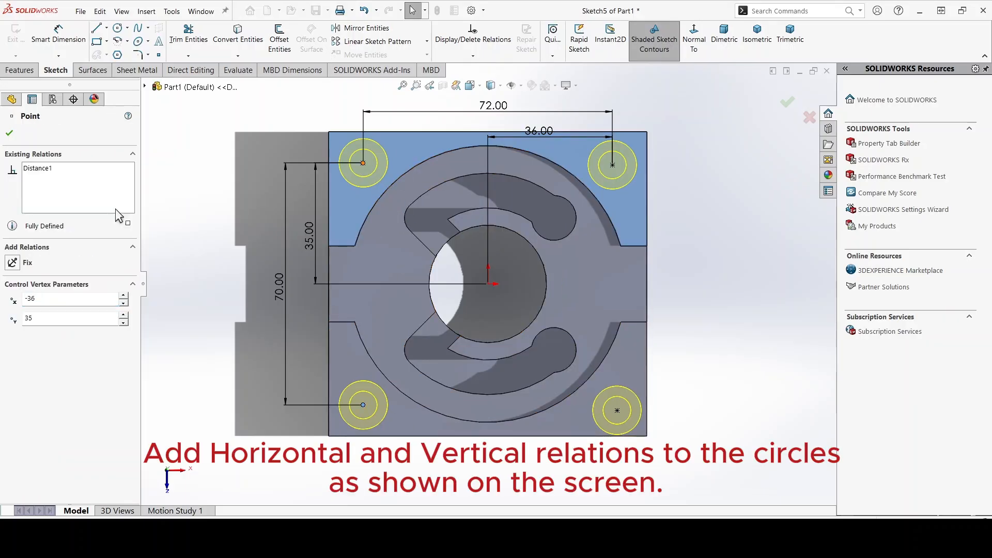
{"action": "left_click", "coordinate": [14, 331]}
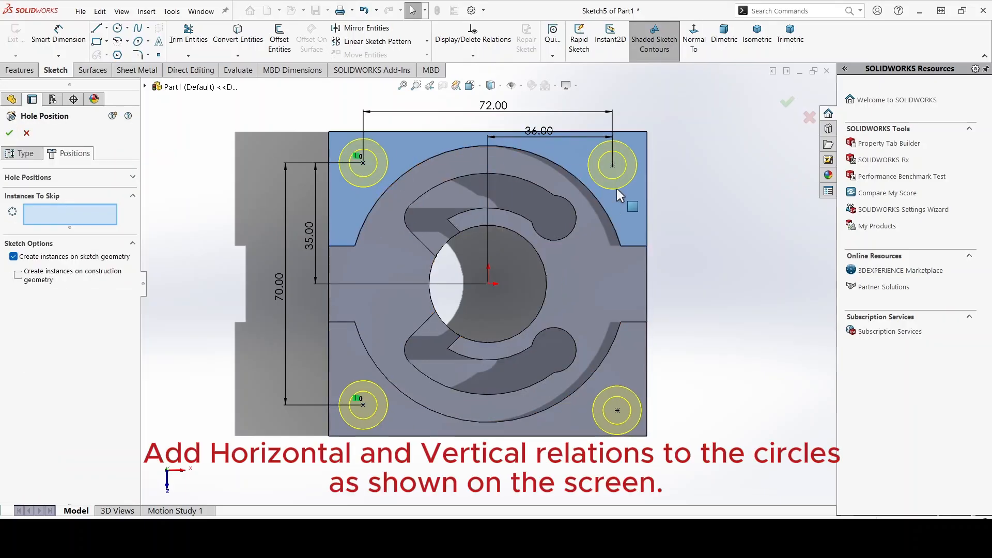
{"action": "left_click", "coordinate": [613, 166]}
{"action": "left_click", "coordinate": [363, 163], "text": "ctrl"}
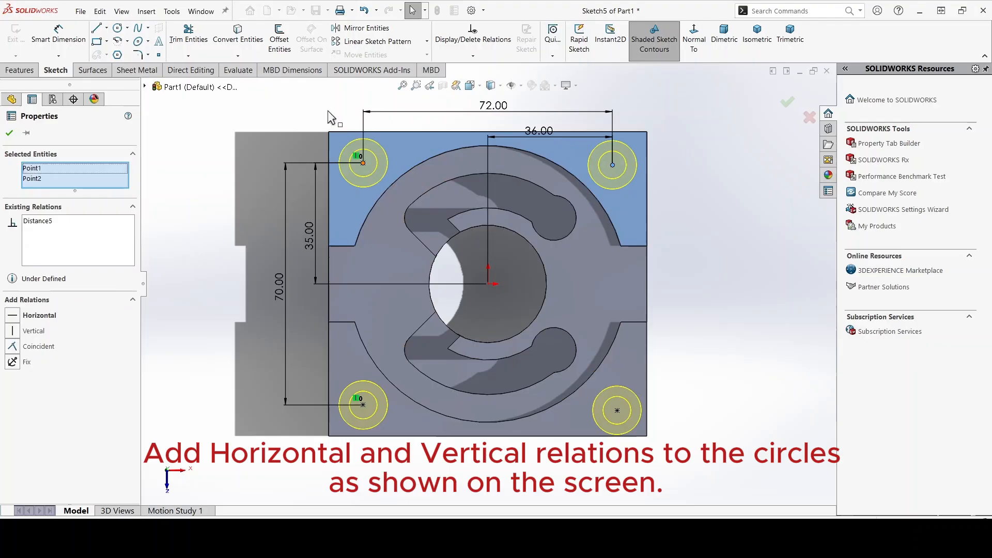
{"action": "left_click", "coordinate": [12, 316]}
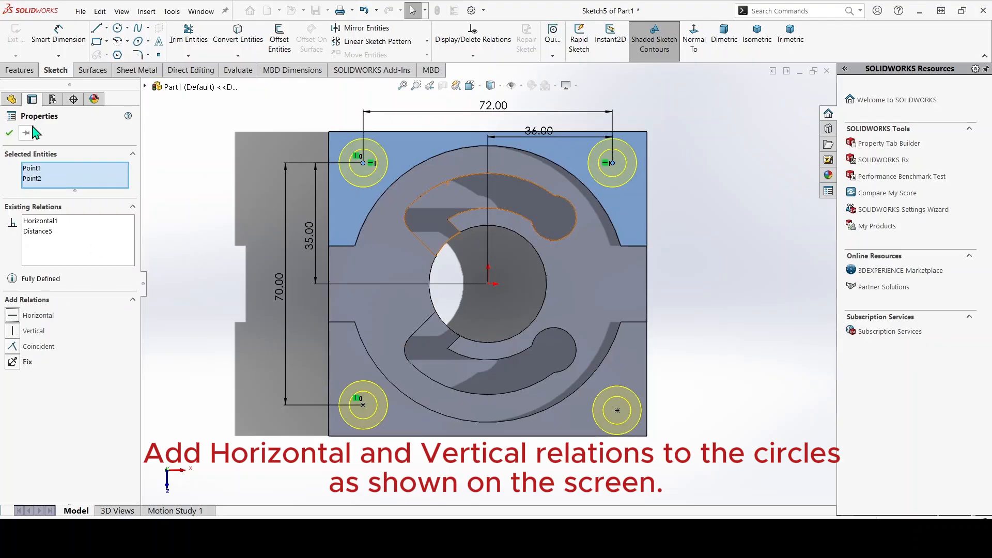
Align the two right hole centers vertically and the two lower ones horizontally, and complete the counterbored holes
{"action": "left_click", "coordinate": [613, 163]}
{"action": "left_click", "coordinate": [617, 412], "text": "ctrl"}
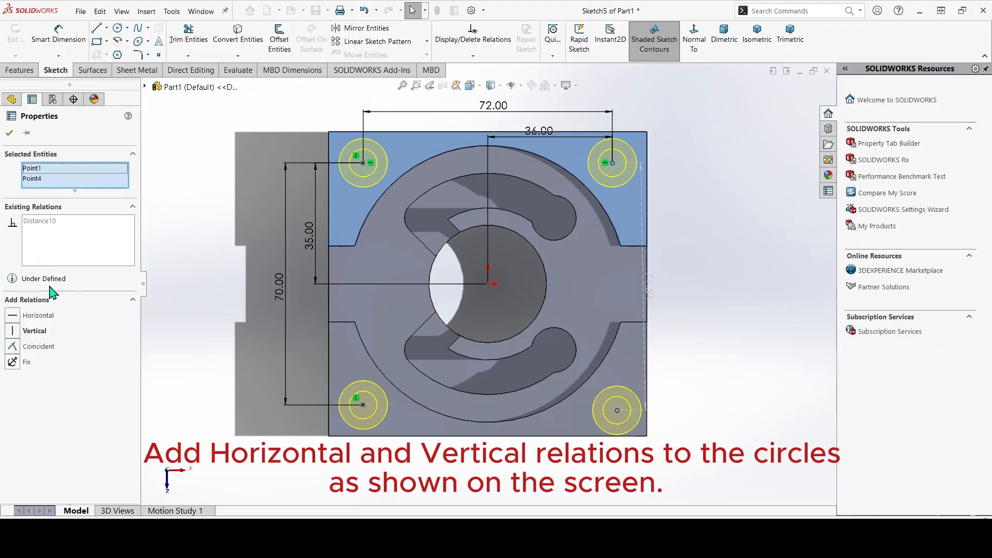
{"action": "left_click", "coordinate": [12, 331]}
{"action": "key", "text": "Escape"}
{"action": "left_click", "coordinate": [613, 411]}
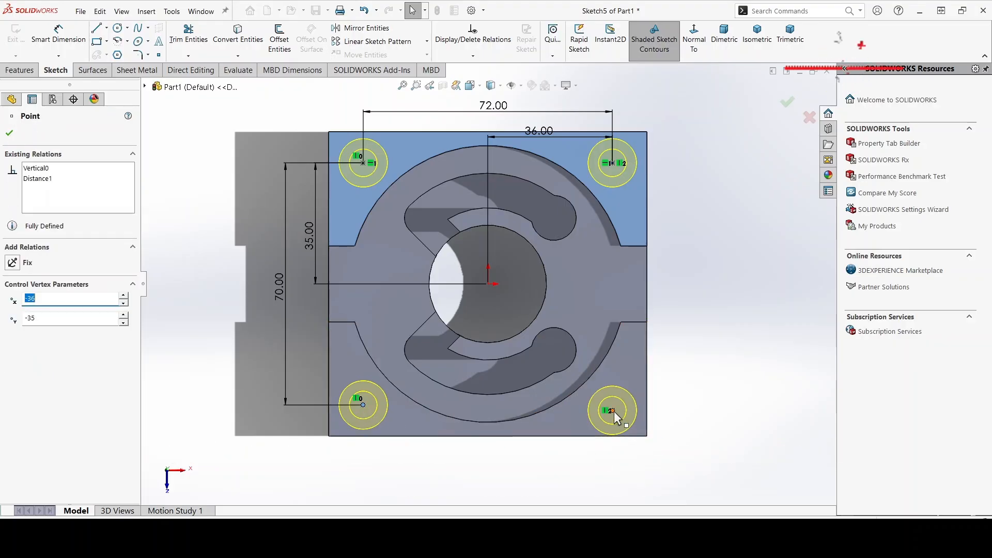
{"action": "left_click", "coordinate": [363, 405], "text": "ctrl"}
{"action": "left_click", "coordinate": [13, 316]}
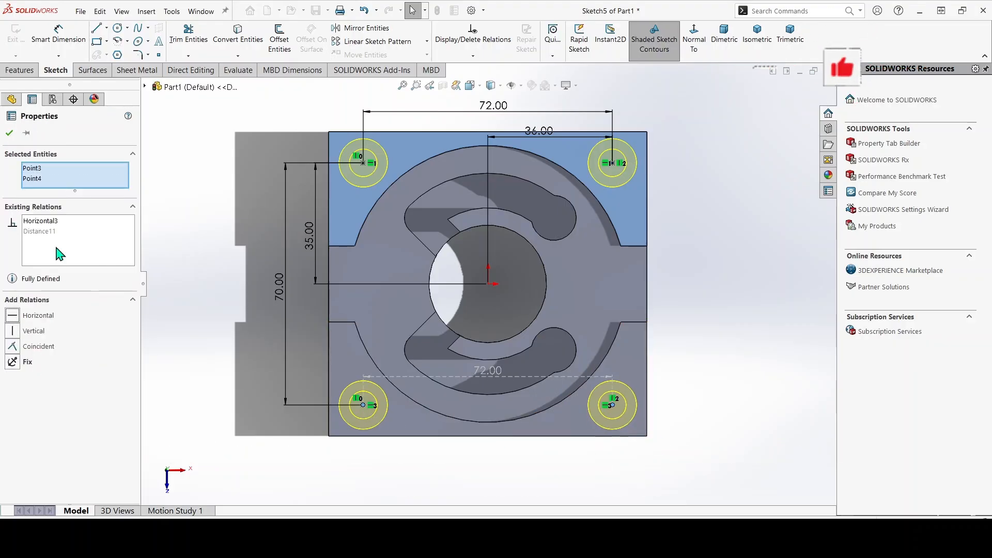
{"action": "left_click", "coordinate": [10, 134]}
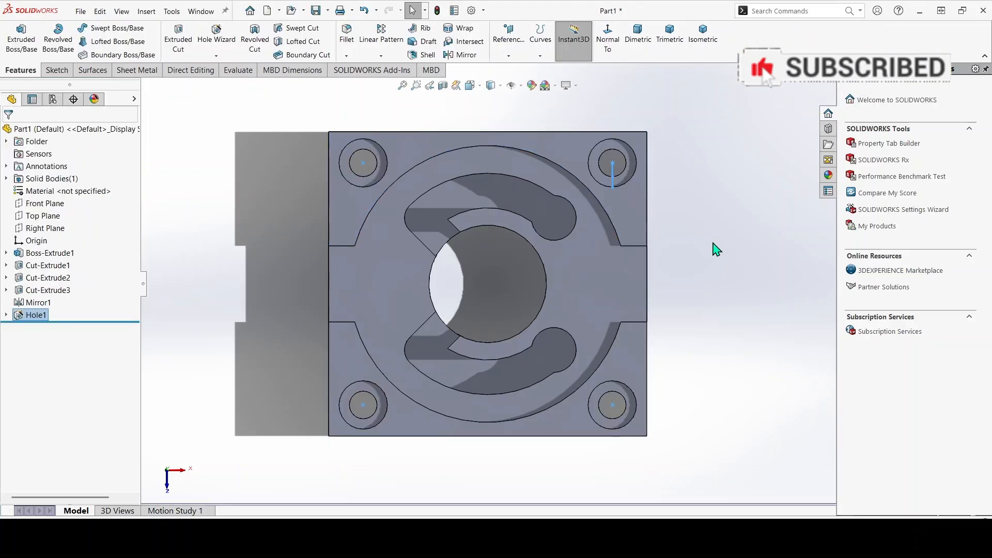
Start a sketch on the block's right side face and check the side slot and hole dimensions in the 2D drawing
{"action": "left_click", "coordinate": [715, 243]}
{"action": "middle_click_drag", "start_coordinate": [714, 244], "coordinate": [541, 230]}
{"action": "scroll", "coordinate": [720, 193], "scroll_direction": "up", "scroll_amount": 2}
{"action": "left_click", "coordinate": [541, 231]}
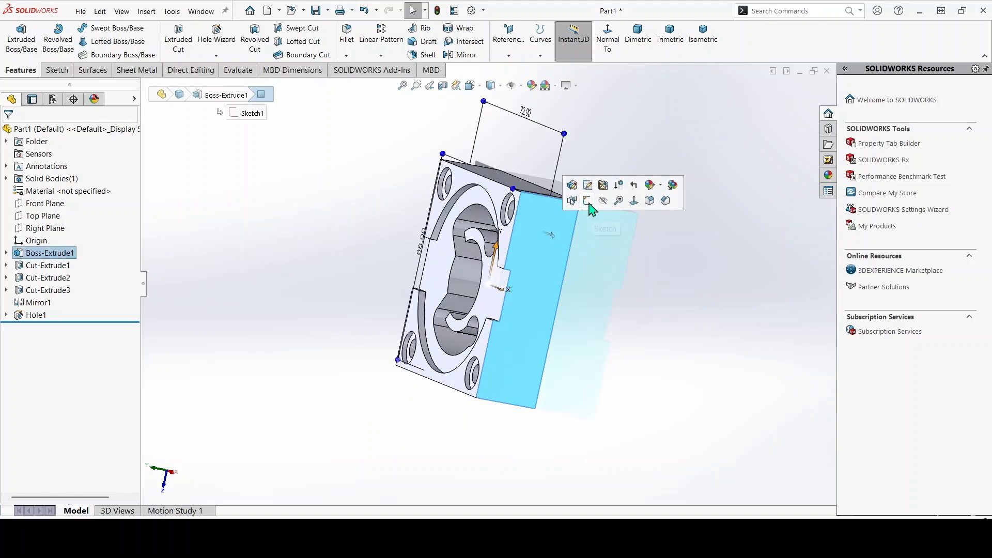
{"action": "left_click", "coordinate": [573, 182]}
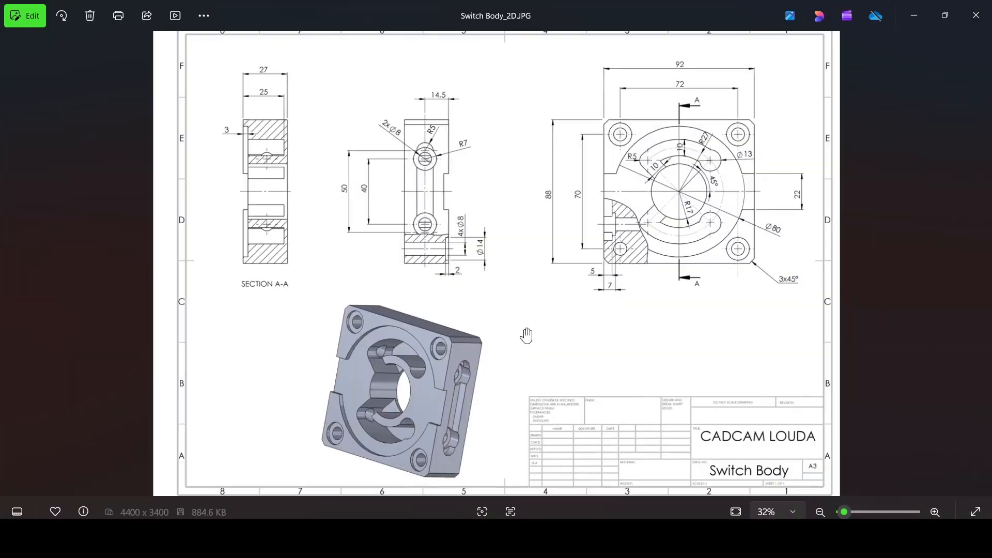
{"action": "scroll", "coordinate": [528, 335], "scroll_direction": "up", "scroll_amount": 2}
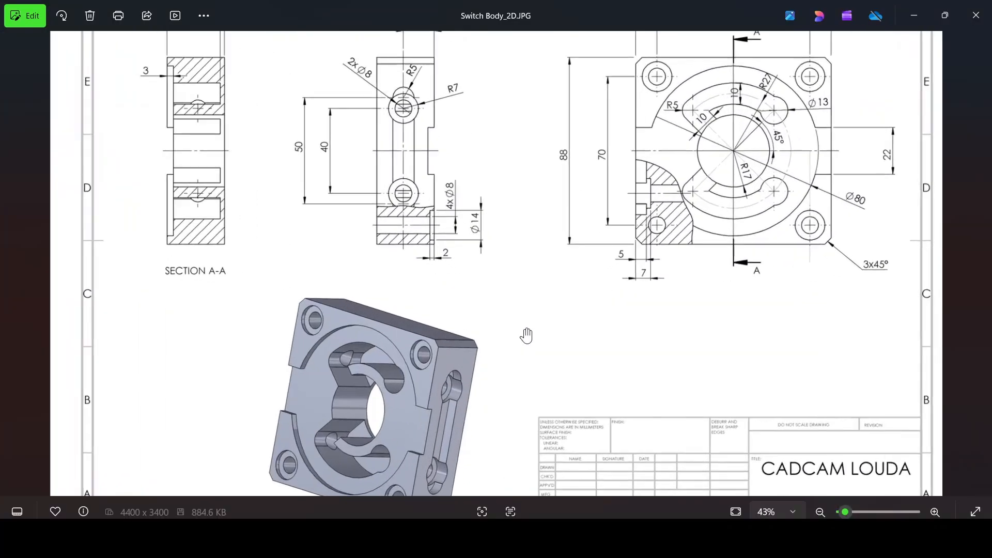
{"action": "scroll", "coordinate": [536, 346], "scroll_direction": "down", "scroll_amount": 3}
{"action": "scroll", "coordinate": [470, 137], "scroll_direction": "up", "scroll_amount": 4}
{"action": "scroll", "coordinate": [454, 227], "scroll_direction": "up", "scroll_amount": 1}
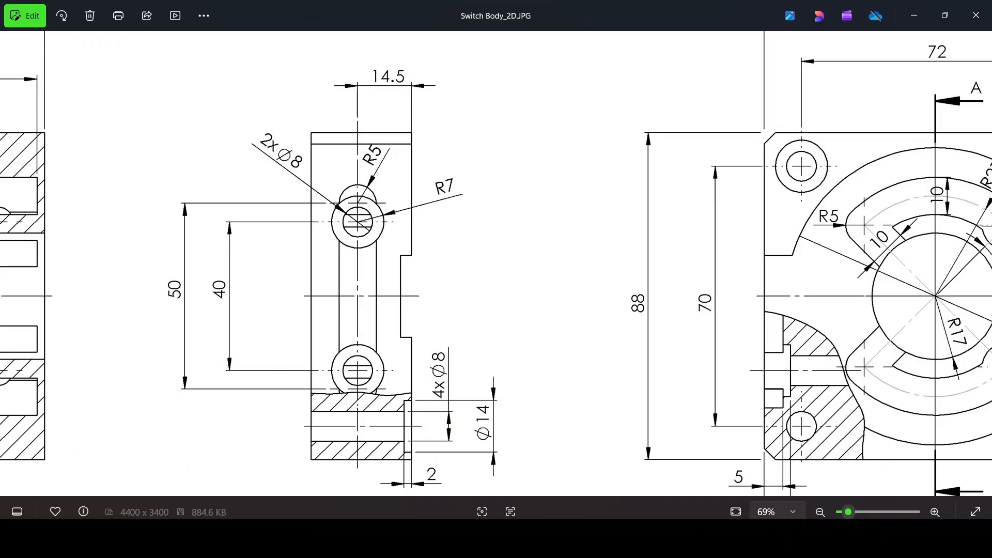
{"action": "key", "text": "alt+Tab"}
Sketch two circles on the side face, one about 11 mm in diameter left of the notch and a smaller one right of it
{"action": "left_click", "coordinate": [119, 29]}
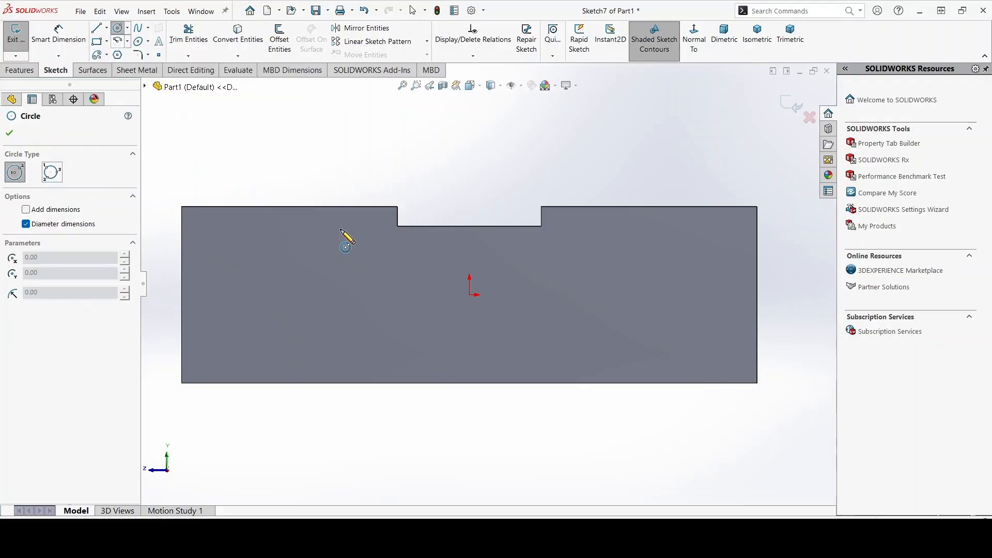
{"action": "left_click", "coordinate": [274, 286]}
{"action": "left_click", "coordinate": [310, 293]}
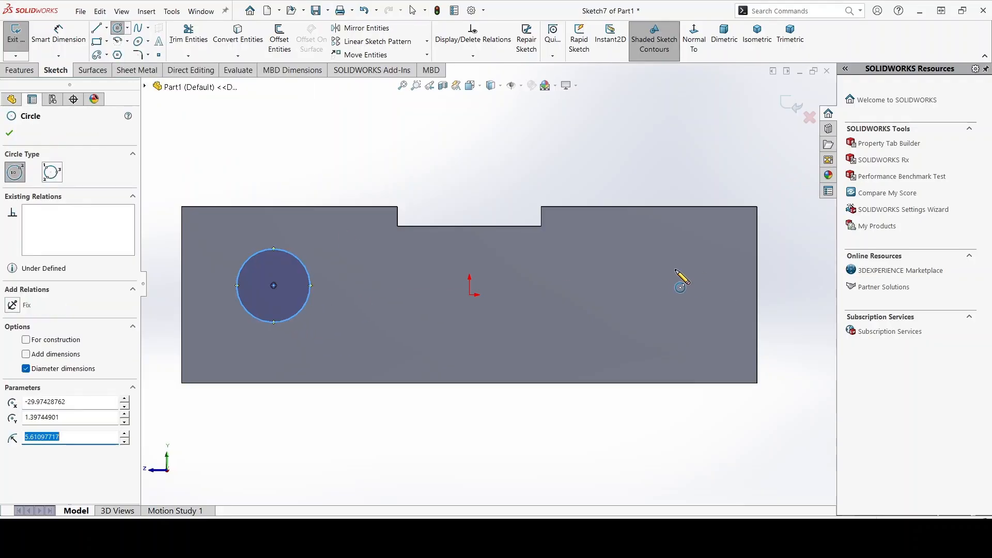
{"action": "left_click", "coordinate": [673, 270]}
{"action": "left_click", "coordinate": [701, 280]}
{"action": "key", "text": "Escape"}
{"action": "left_click", "coordinate": [289, 253]}
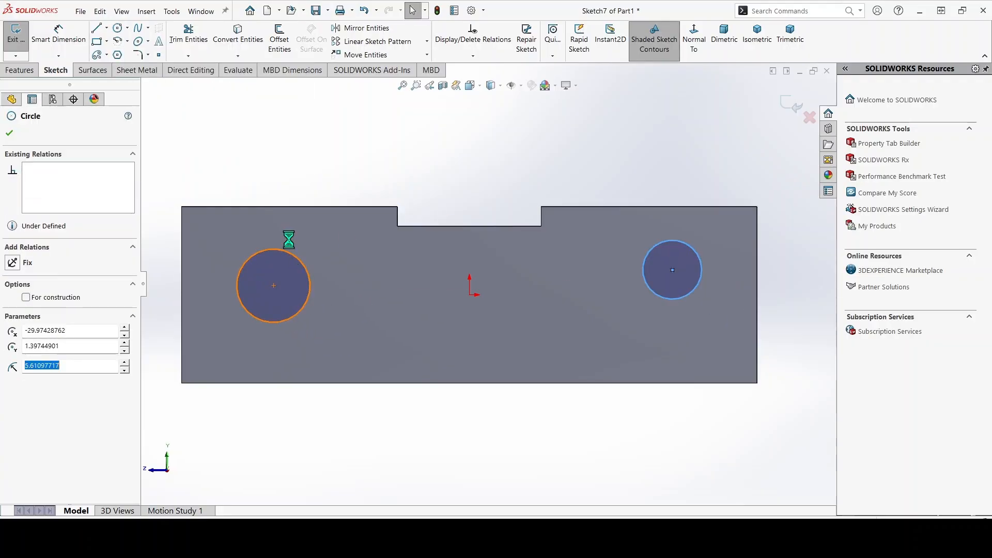
Make the two side-face circles equal and align their centers with a Horizontal relation
{"action": "left_click", "coordinate": [652, 242], "text": "ctrl"}
{"action": "left_click", "coordinate": [23, 362]}
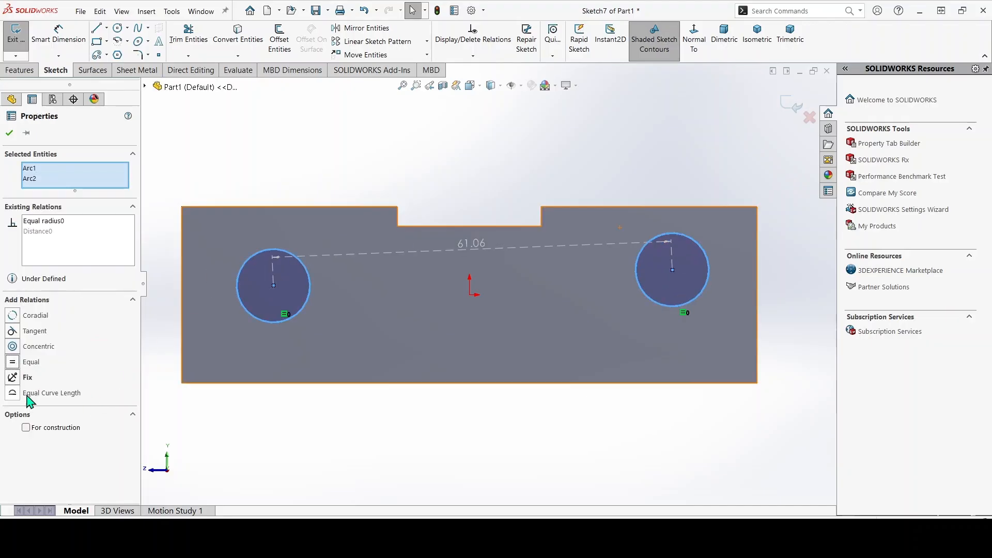
{"action": "left_click", "coordinate": [10, 133]}
{"action": "left_click", "coordinate": [274, 286]}
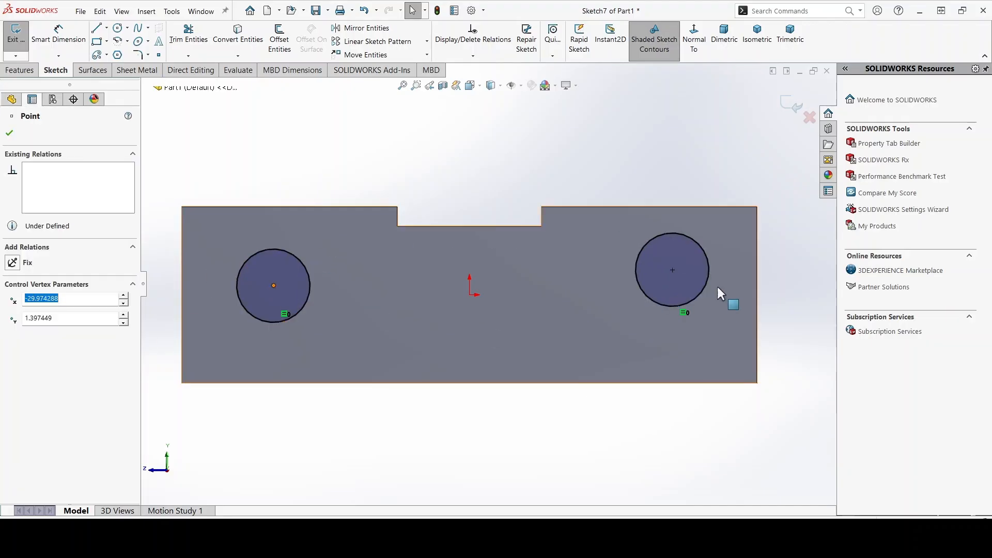
{"action": "left_click", "coordinate": [673, 270], "text": "ctrl"}
{"action": "left_click", "coordinate": [13, 316]}
{"action": "left_click", "coordinate": [10, 134]}
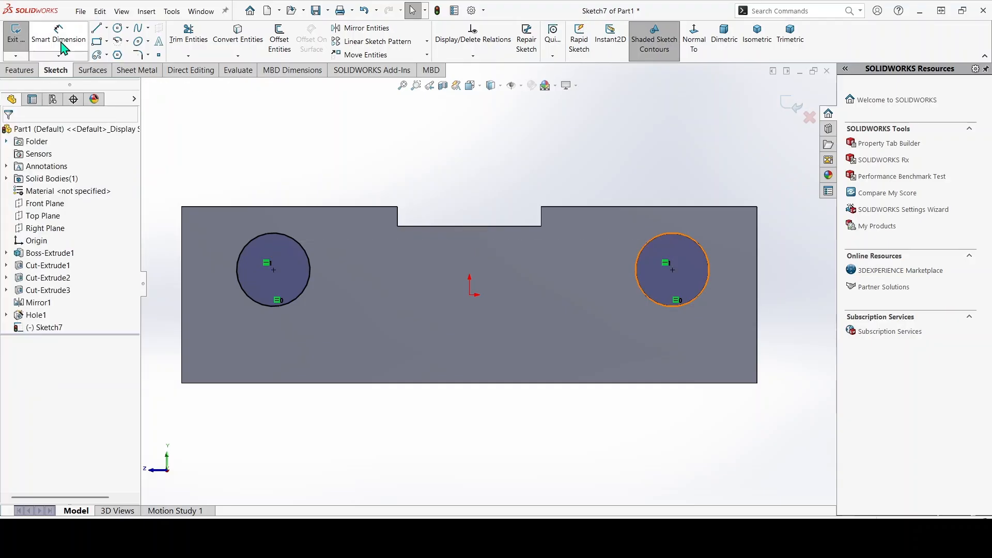
Dimension the right circle's center 14.5 mm below the face's upper edge and set its diameter to 8 mm
{"action": "left_click", "coordinate": [59, 35]}
{"action": "left_click", "coordinate": [672, 271]}
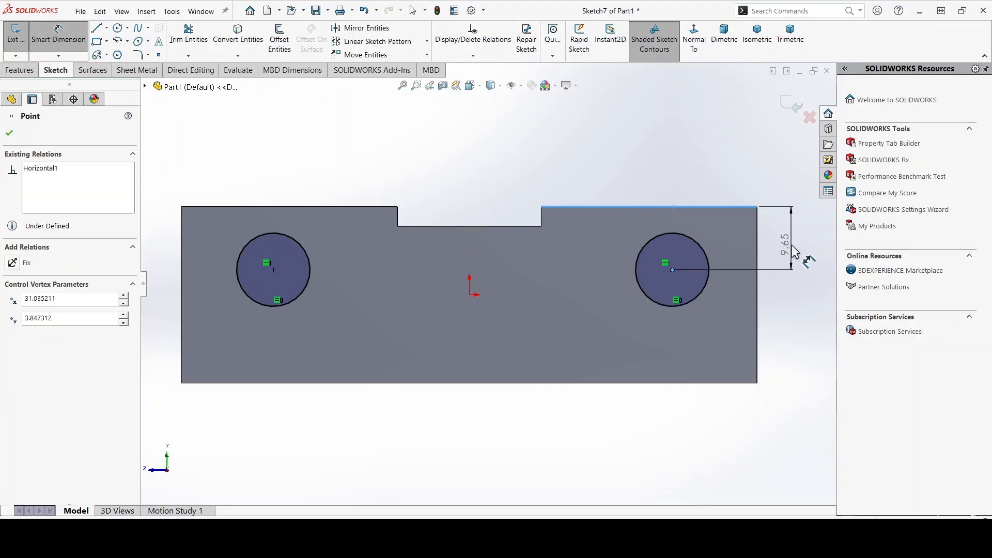
{"action": "left_click", "coordinate": [793, 246]}
{"action": "type", "text": "14.5"}
{"action": "key", "text": "Return"}
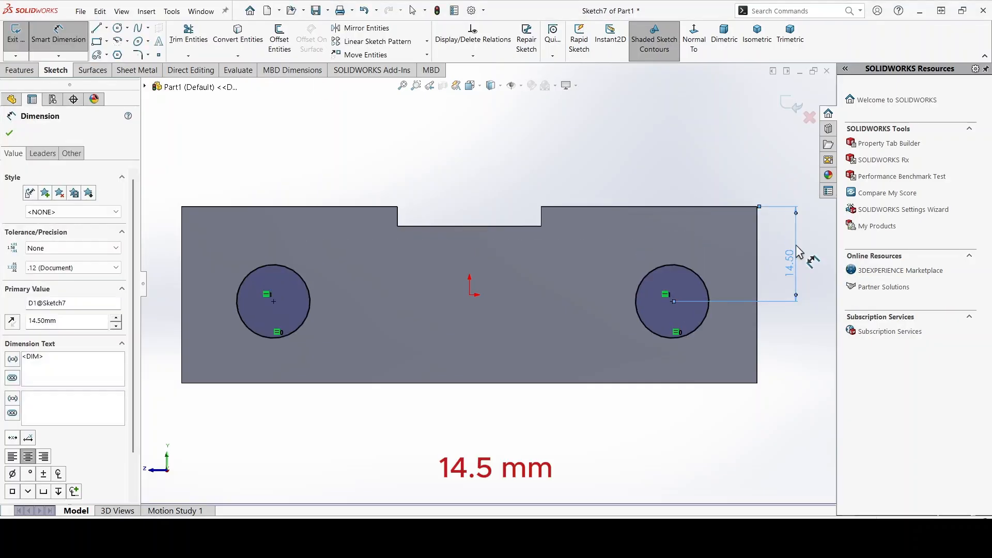
{"action": "left_click", "coordinate": [695, 275]}
{"action": "left_click", "coordinate": [710, 168]}
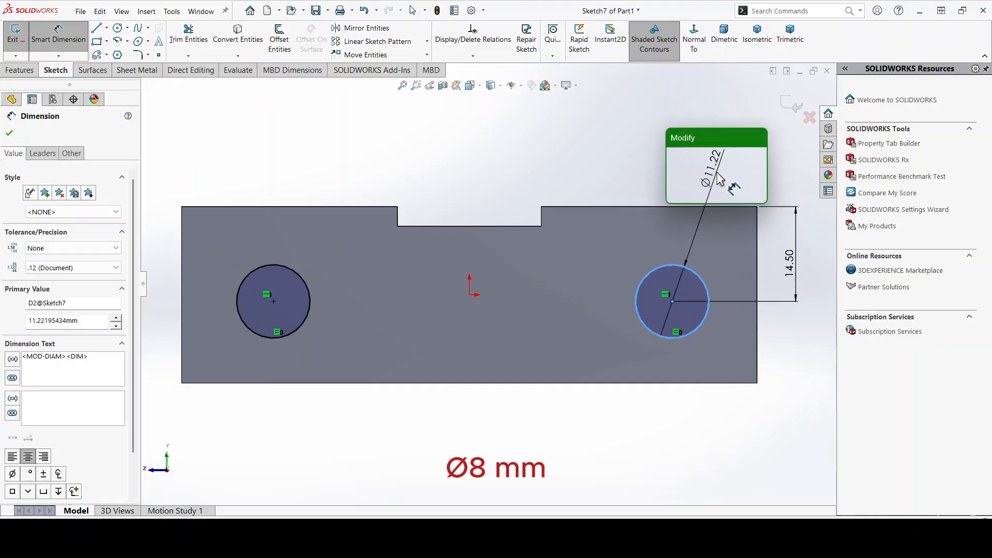
{"action": "type", "text": "8"}
{"action": "key", "text": "Return"}
Set the horizontal distance between the two circle centers to 40 mm
{"action": "left_click", "coordinate": [273, 302]}
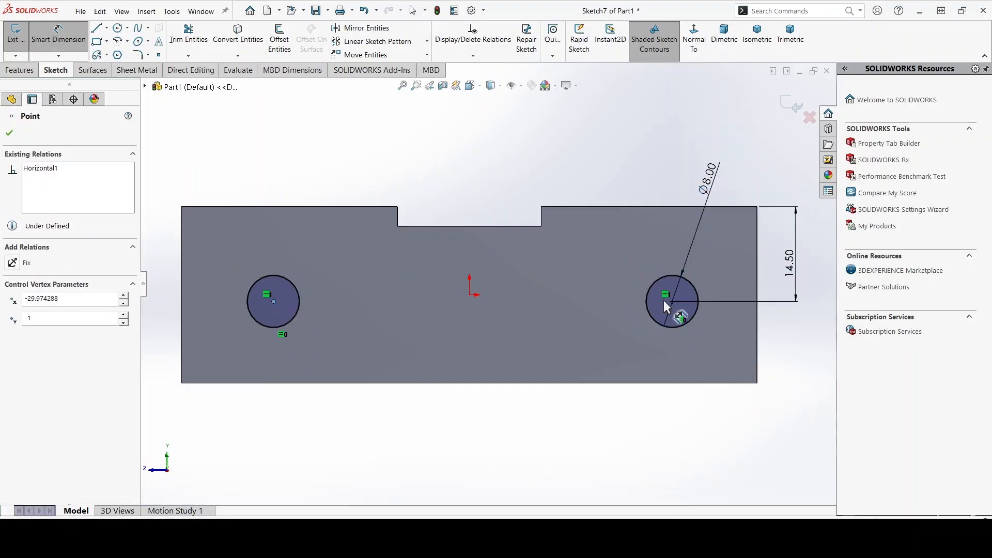
{"action": "left_click", "coordinate": [673, 301]}
{"action": "left_click", "coordinate": [468, 152]}
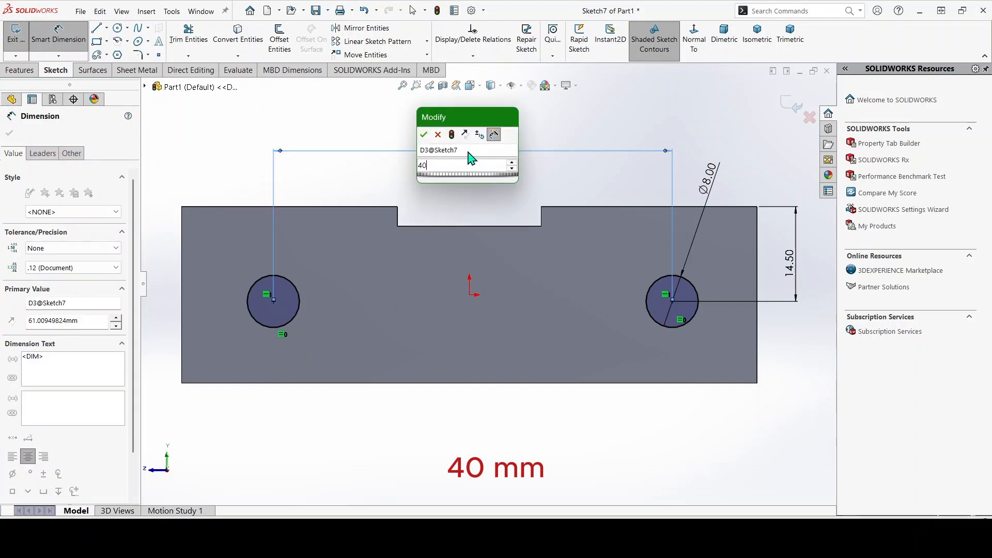
{"action": "type", "text": "40"}
{"action": "key", "text": "Return"}
{"action": "key", "text": "Escape"}
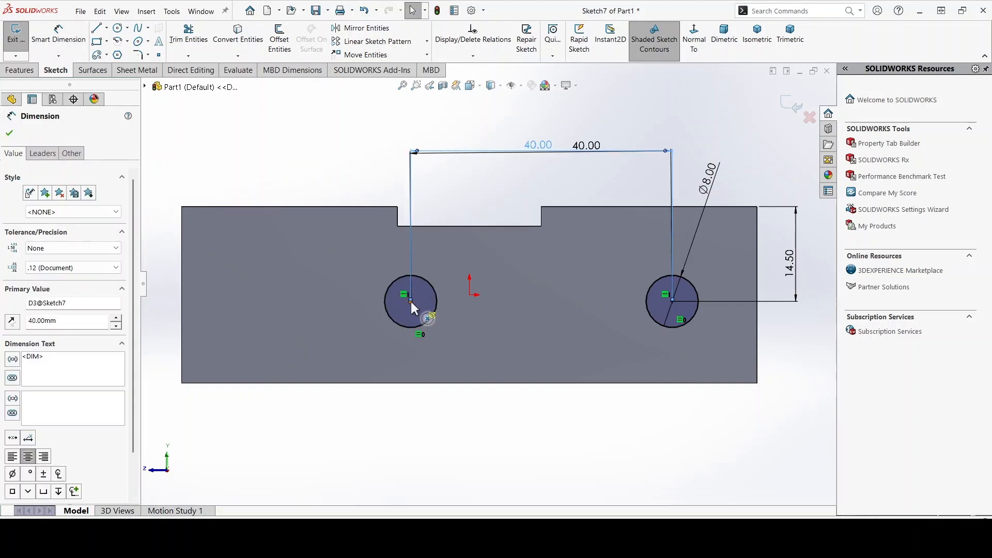
{"action": "key", "text": "Escape"}
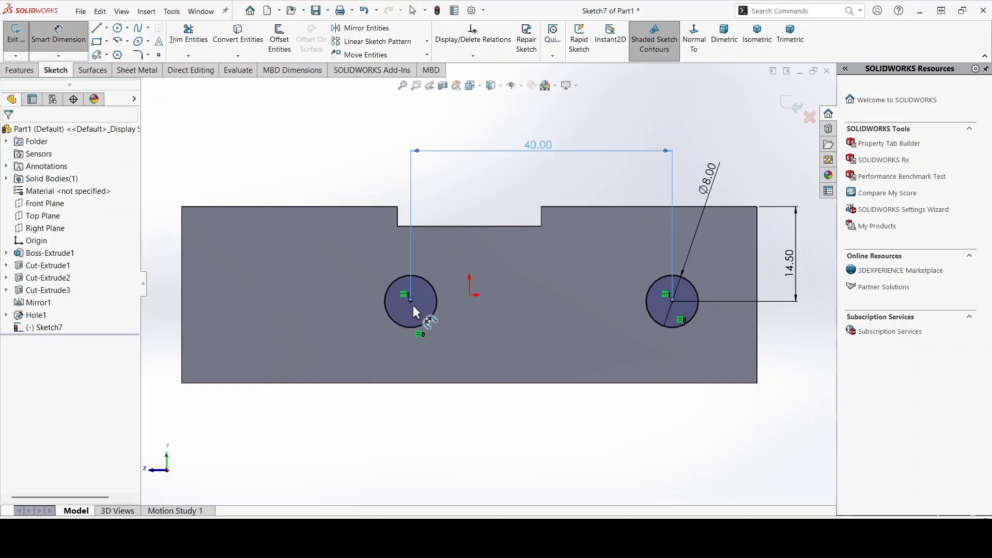
Dimension the left circle's center 20 mm horizontally from the origin
{"action": "left_click", "coordinate": [74, 45]}
{"action": "left_click", "coordinate": [411, 300]}
{"action": "left_click", "coordinate": [58, 35]}
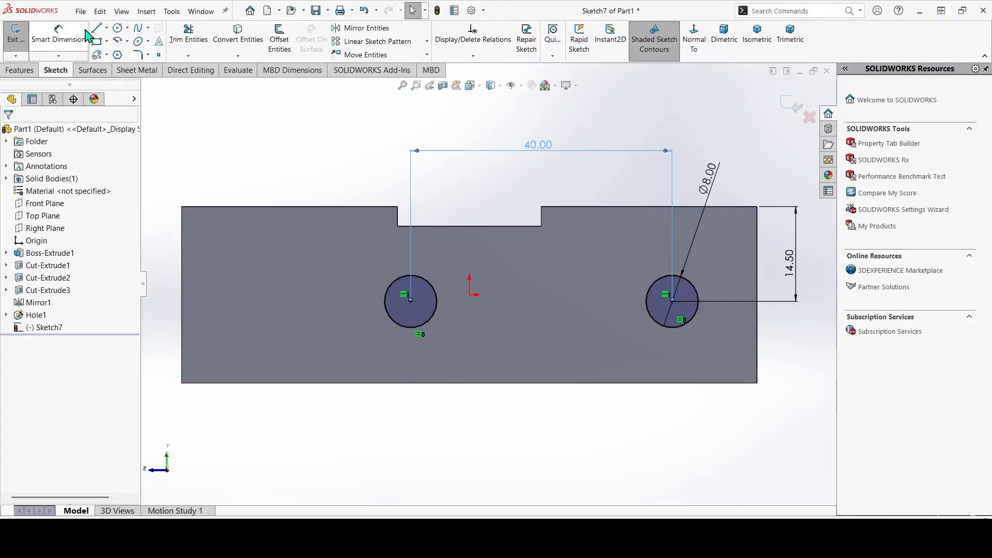
{"action": "left_click", "coordinate": [468, 294]}
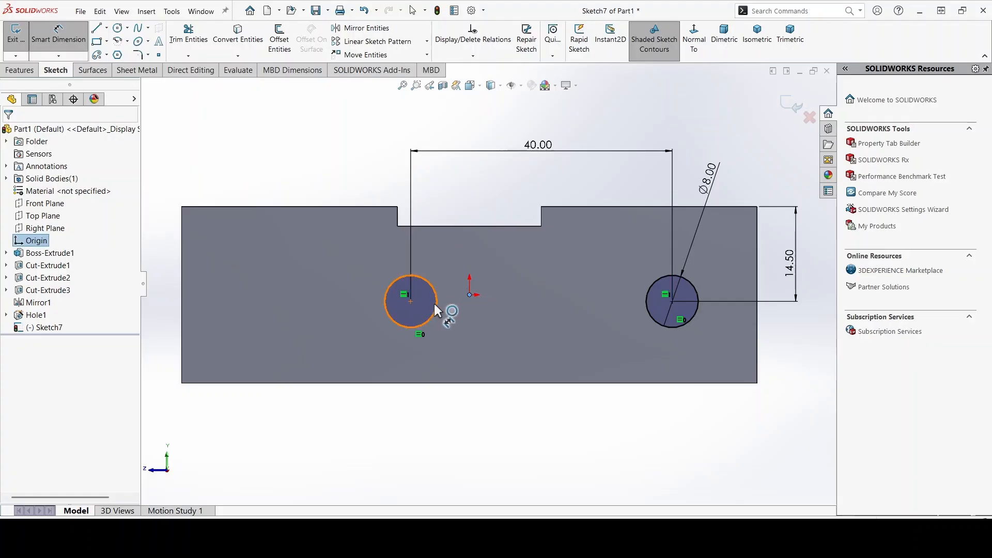
{"action": "left_click", "coordinate": [411, 301]}
{"action": "left_click", "coordinate": [452, 204]}
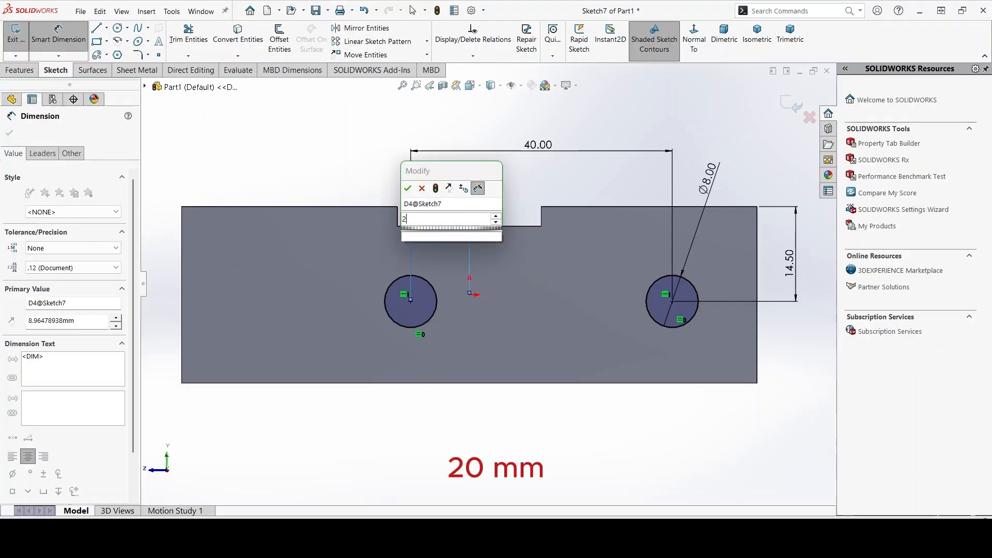
{"action": "type", "text": "20"}
{"action": "key", "text": "Return"}
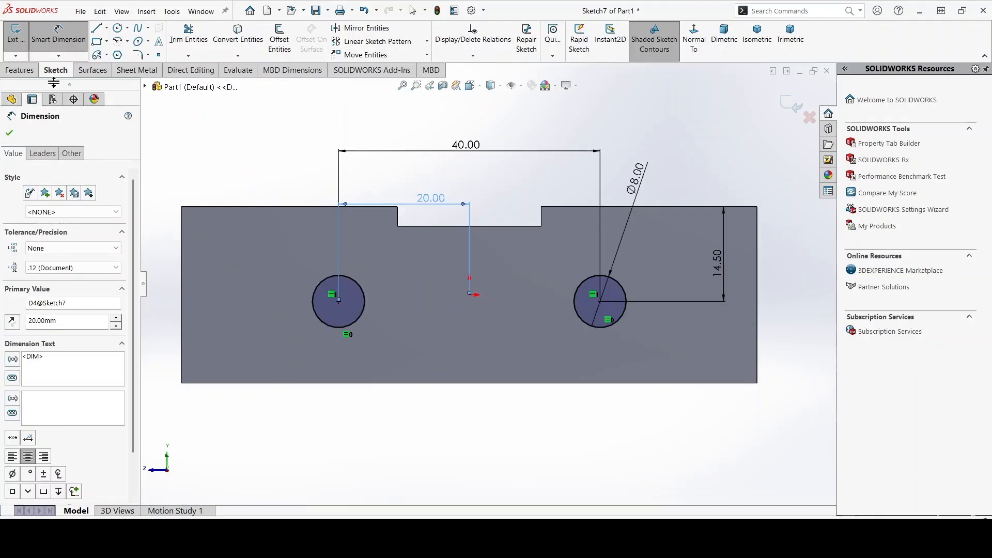
{"action": "key", "text": "Escape"}
{"action": "key", "text": "Escape"}
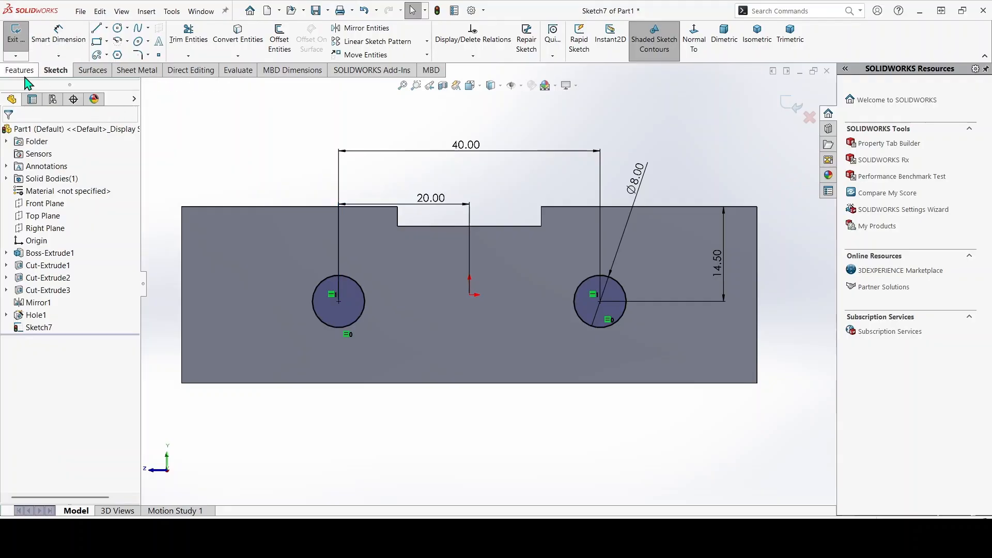
Cut the two 8 mm circles into the block with an Extruded Cut using the Up To Next end condition
{"action": "left_click", "coordinate": [21, 71]}
{"action": "left_click", "coordinate": [178, 39]}
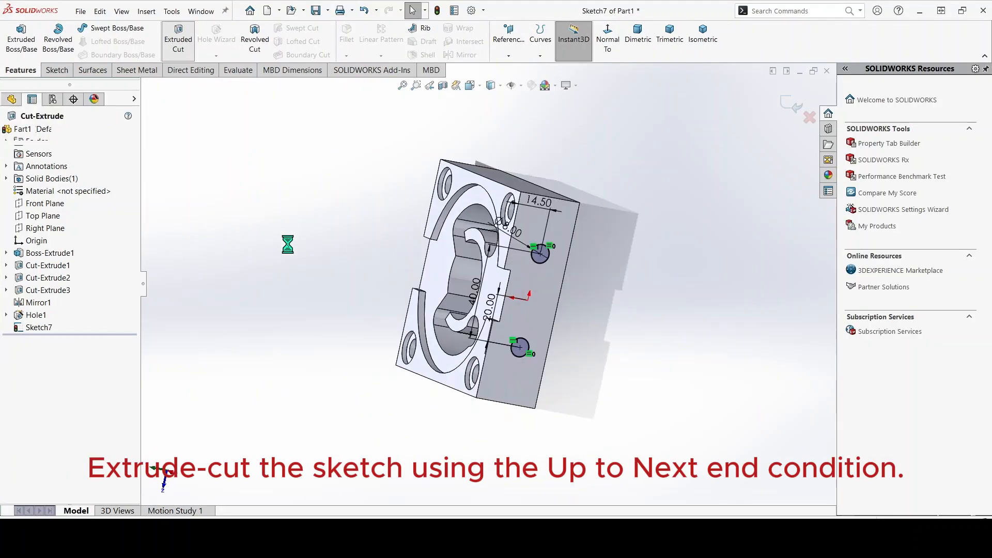
{"action": "left_click", "coordinate": [124, 205]}
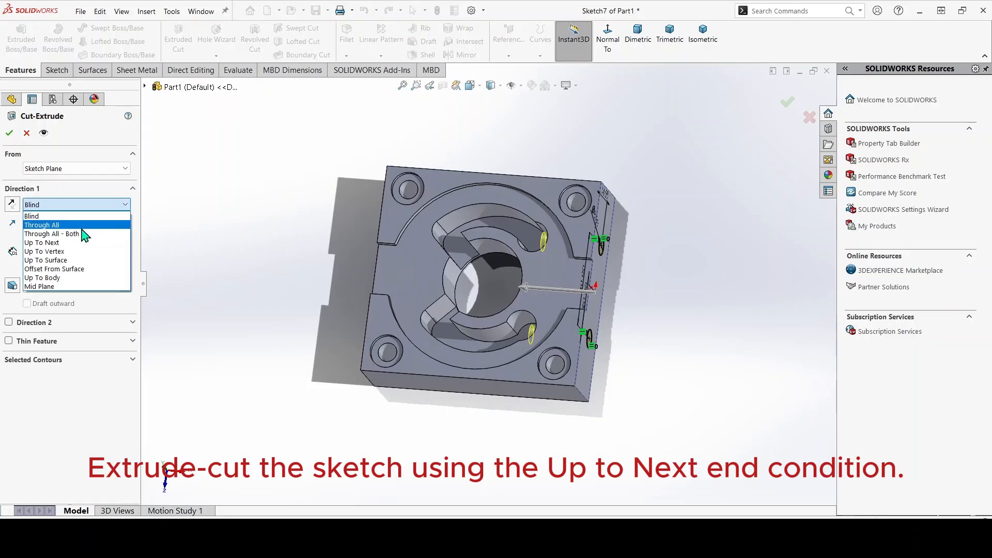
{"action": "left_click", "coordinate": [78, 242]}
{"action": "key", "text": "Return"}
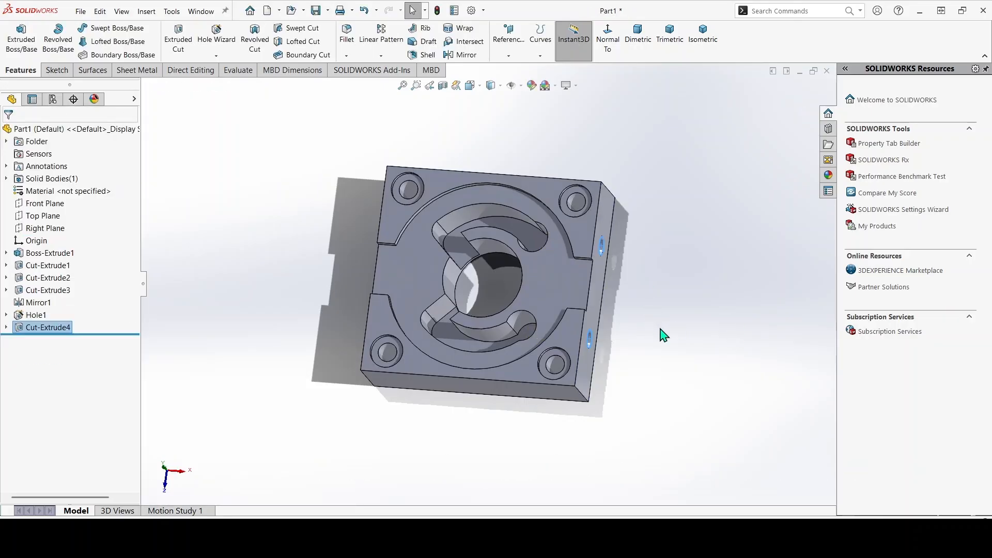
Start a new sketch on the side face containing the two 8 mm holes
{"action": "middle_click_drag", "start_coordinate": [661, 329], "coordinate": [638, 211]}
{"action": "left_click", "coordinate": [638, 211]}
{"action": "scroll", "coordinate": [566, 322], "scroll_direction": "down", "scroll_amount": 3}
{"action": "middle_click_drag", "start_coordinate": [588, 323], "coordinate": [552, 334]}
{"action": "left_click", "coordinate": [549, 203]}
{"action": "left_click", "coordinate": [587, 171]}
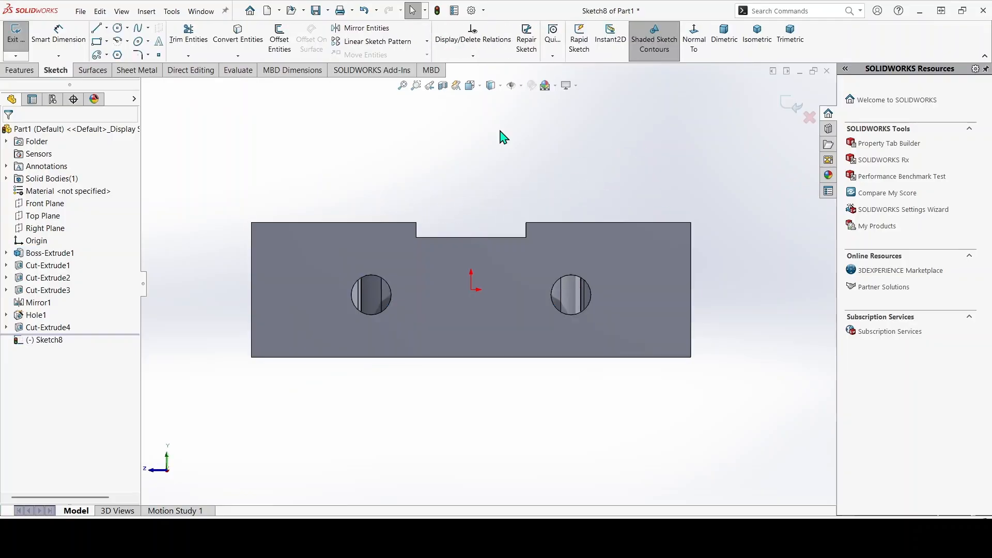
Draw a circle centered on each side hole, about 15 mm in diameter on the left and about 13 mm on the right
{"action": "left_click", "coordinate": [118, 28]}
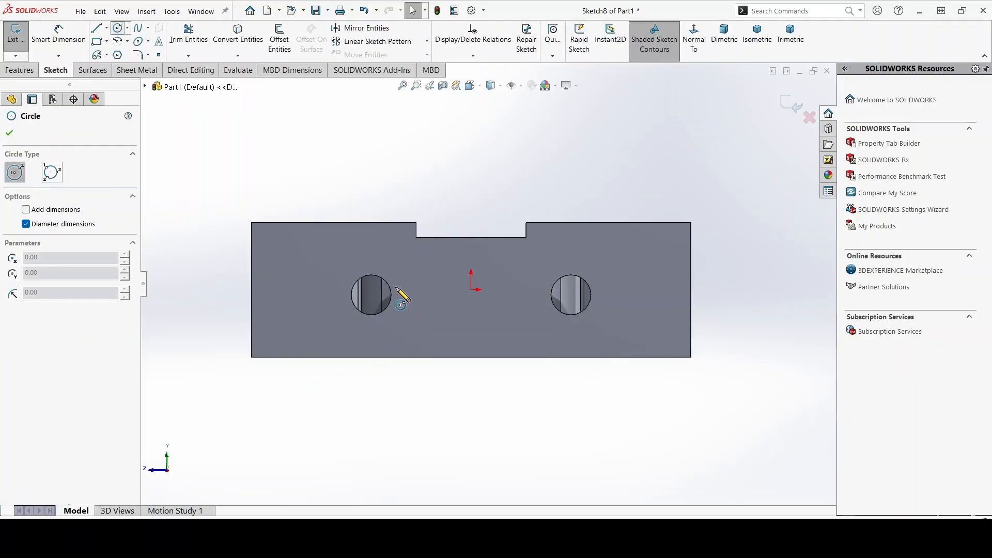
{"action": "left_click", "coordinate": [371, 295]}
{"action": "left_click", "coordinate": [403, 275]}
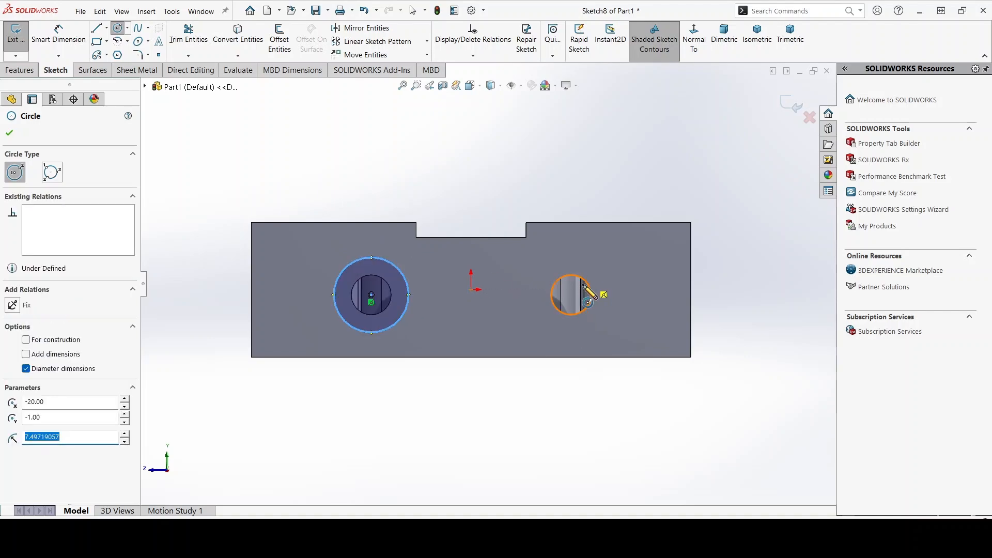
{"action": "left_click", "coordinate": [571, 295]}
{"action": "left_click", "coordinate": [602, 287]}
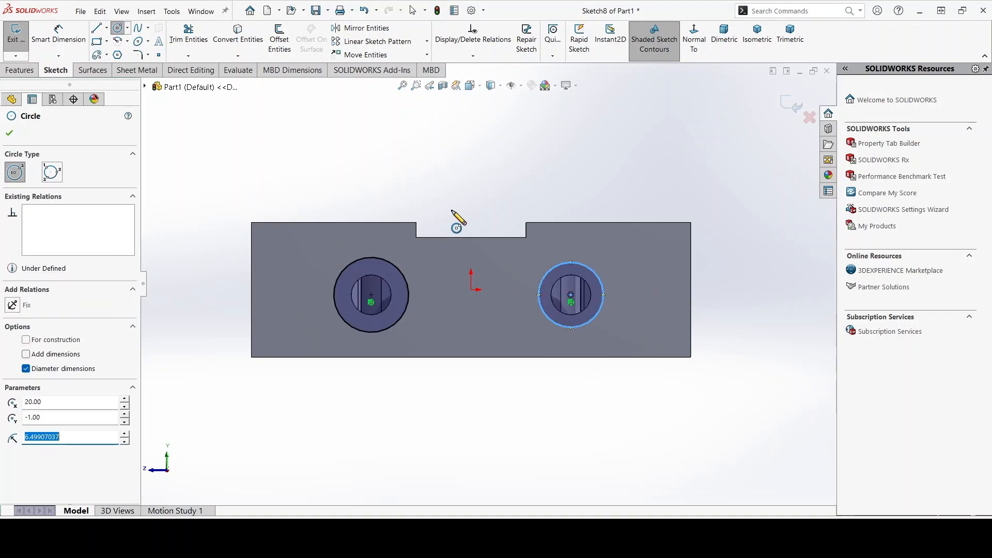
Make the two larger circles equal and set their diameter to 14 mm
{"action": "key", "text": "Escape"}
{"action": "left_click", "coordinate": [409, 287], "text": "ctrl"}
{"action": "left_click", "coordinate": [30, 362]}
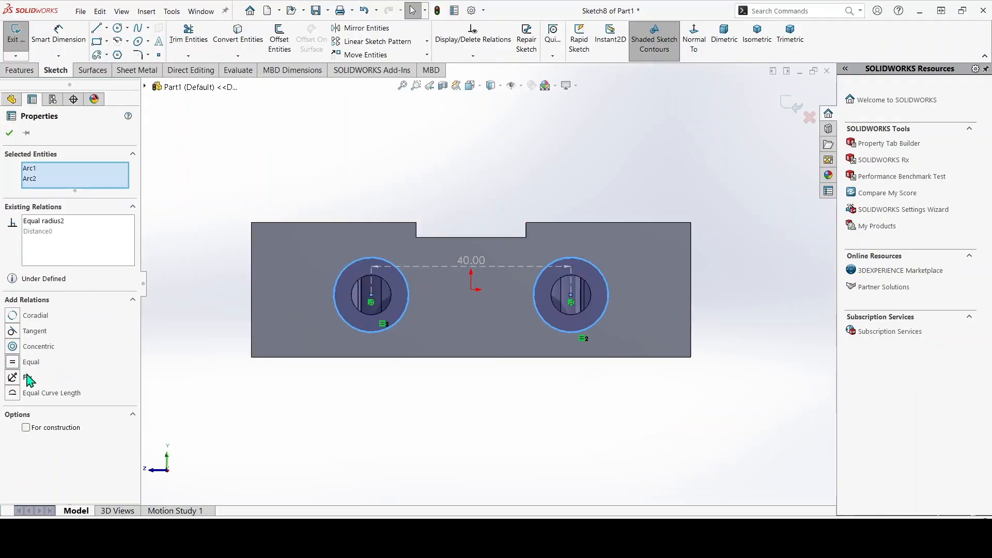
{"action": "left_click", "coordinate": [10, 133]}
{"action": "left_click", "coordinate": [58, 37]}
{"action": "left_click", "coordinate": [358, 259]}
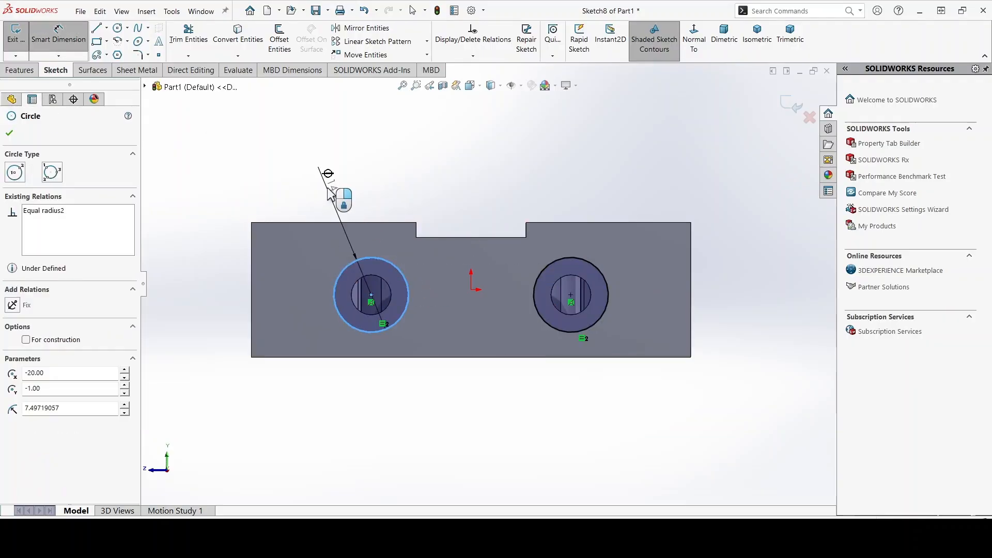
{"action": "left_click", "coordinate": [328, 192]}
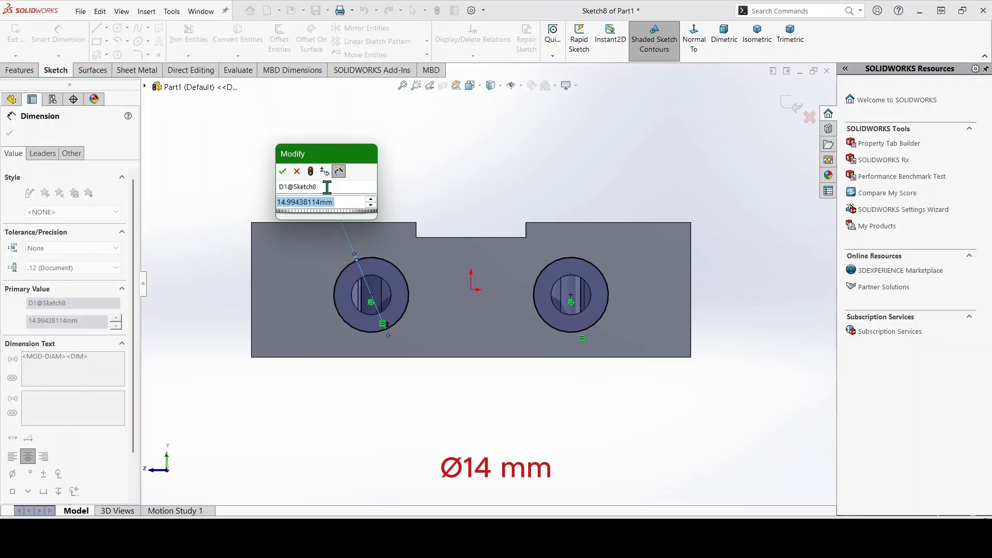
{"action": "type", "text": "14"}
{"action": "key", "text": "Return"}
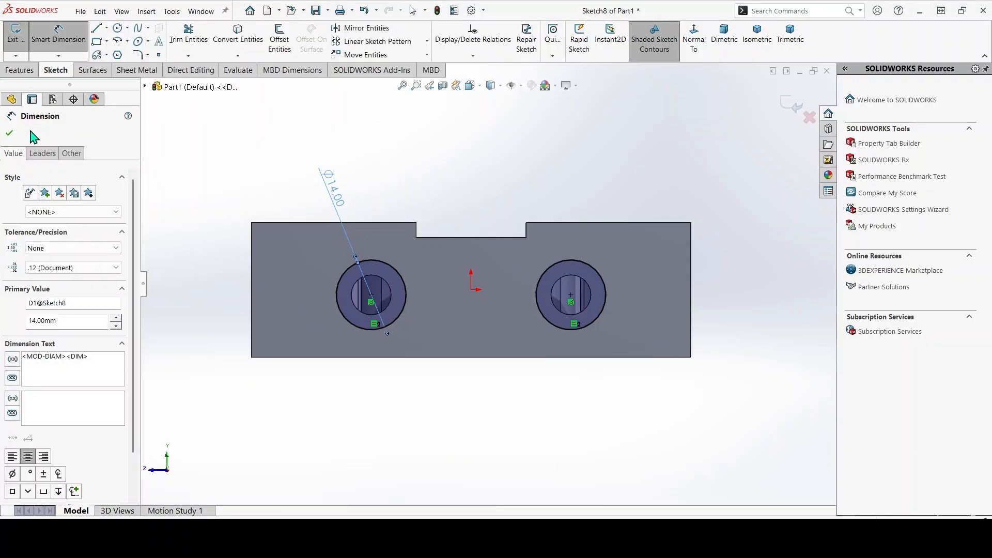
Check the side counterbore depth in the 2D drawing and cut the two 14 mm circles 7 mm deep as a Blind cut
{"action": "key", "text": "alt+Tab"}
{"action": "scroll", "coordinate": [486, 296], "scroll_direction": "up", "scroll_amount": 3}
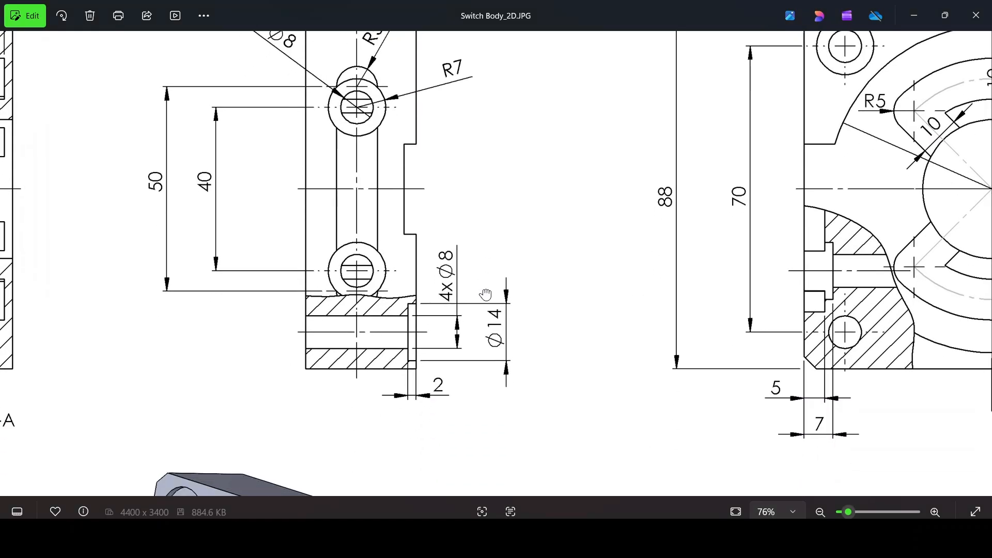
{"action": "scroll", "coordinate": [496, 336], "scroll_direction": "right", "scroll_amount": 5}
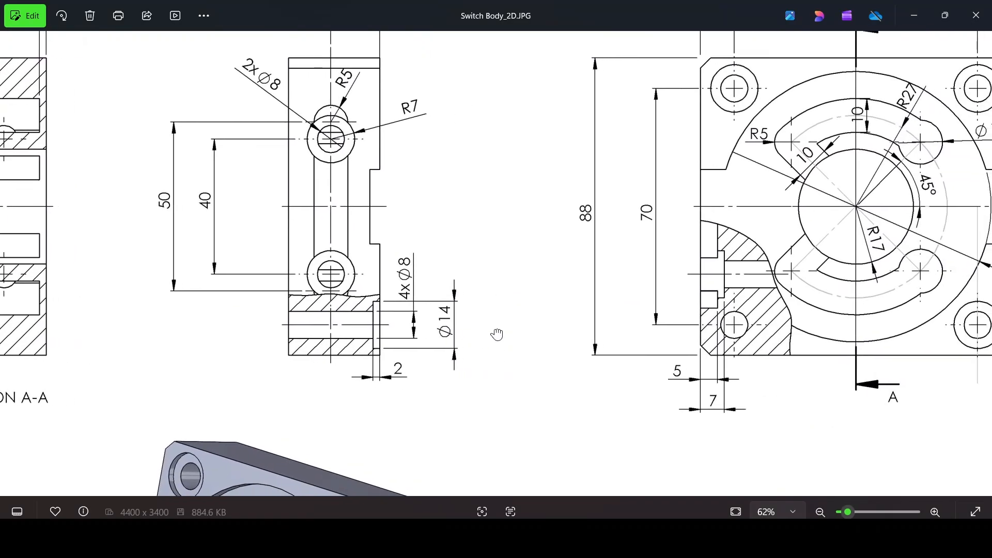
{"action": "scroll", "coordinate": [595, 324], "scroll_direction": "up", "scroll_amount": 1}
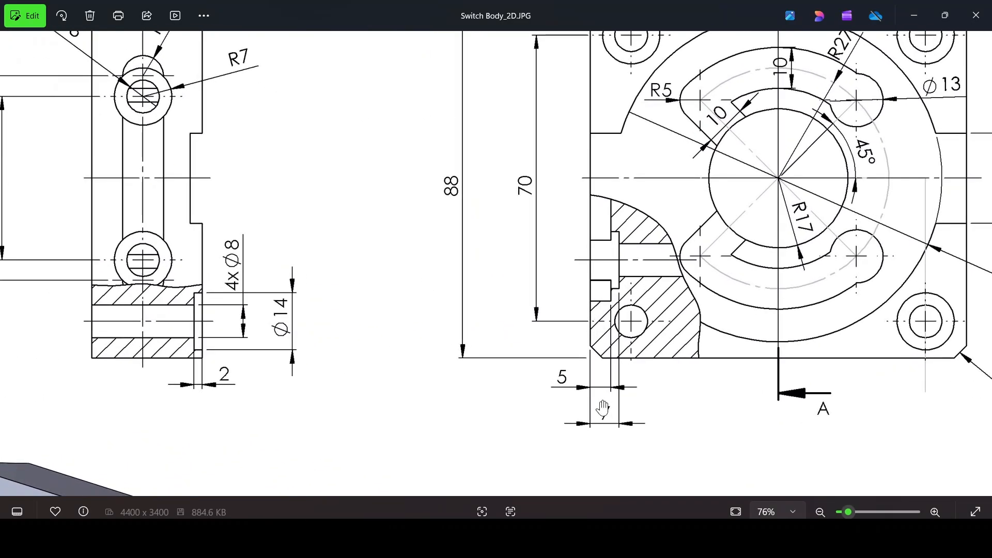
{"action": "key", "text": "alt+Tab"}
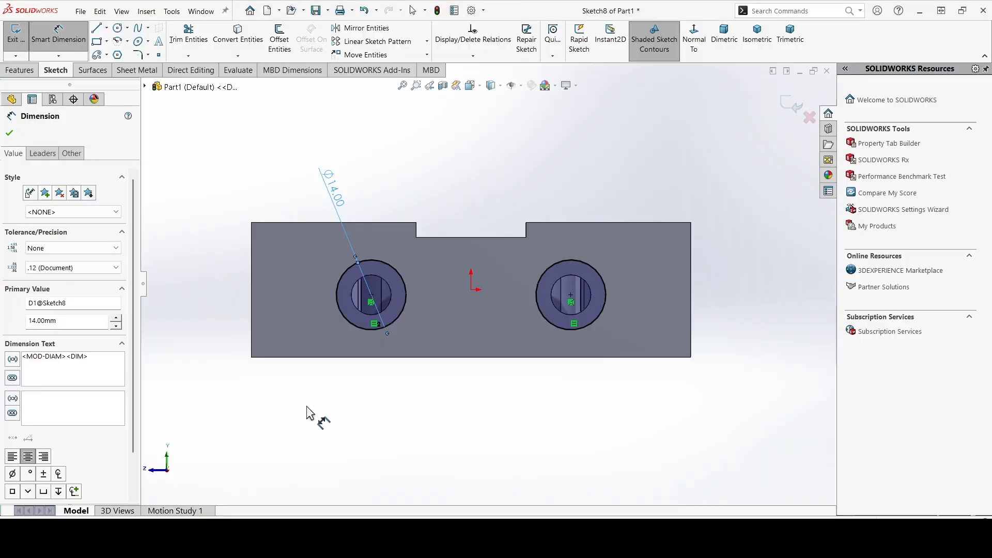
{"action": "left_click", "coordinate": [19, 70]}
{"action": "left_click", "coordinate": [178, 38]}
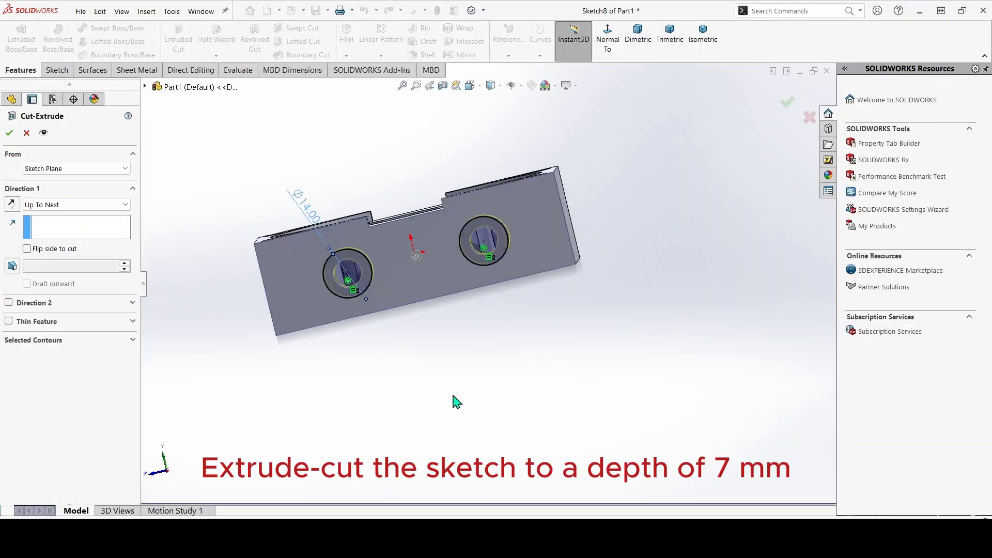
{"action": "left_click", "coordinate": [124, 205]}
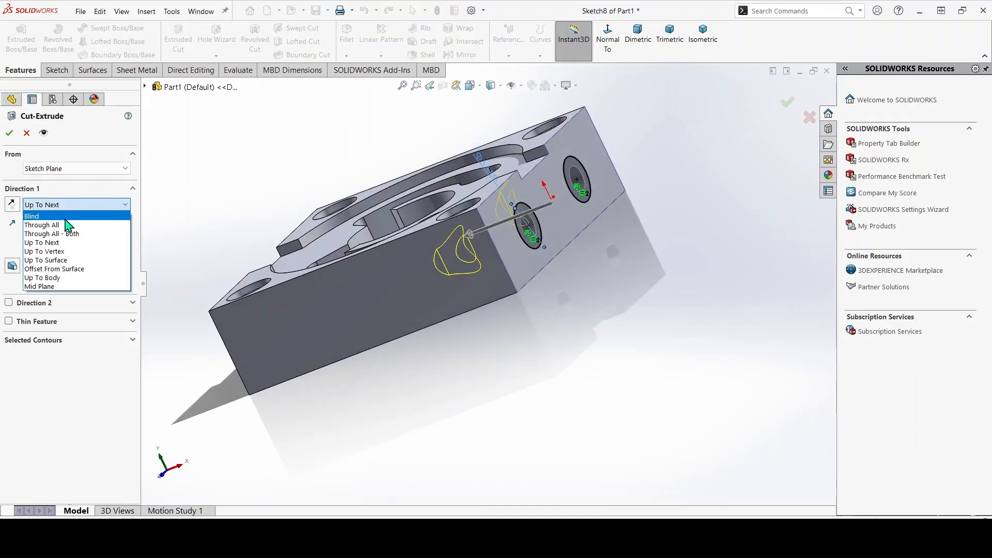
{"action": "left_click", "coordinate": [51, 214]}
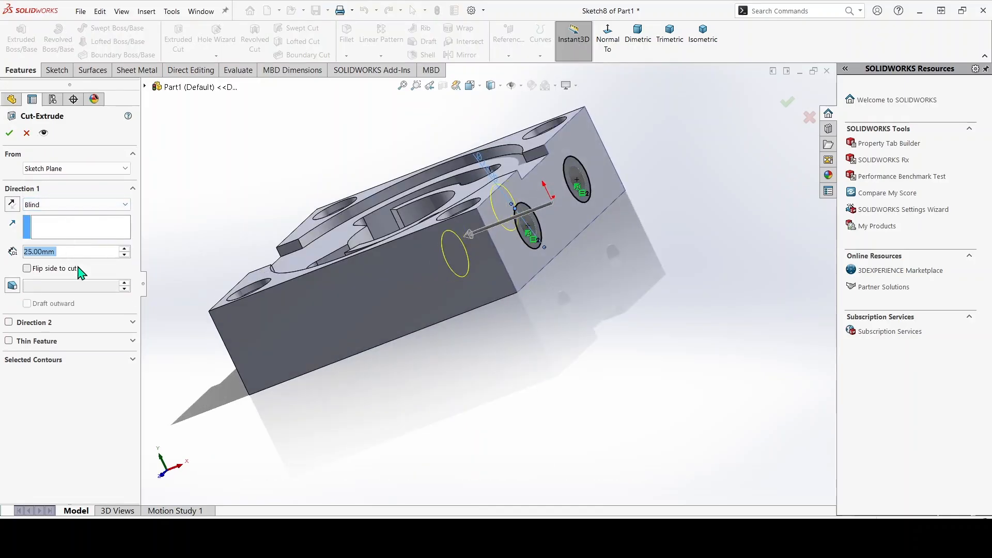
{"action": "left_click", "coordinate": [10, 136]}
Start another sketch on the side face around the two counterbored holes
{"action": "middle_click_drag", "start_coordinate": [594, 281], "coordinate": [517, 302]}
{"action": "scroll", "coordinate": [532, 280], "scroll_direction": "up", "scroll_amount": 2}
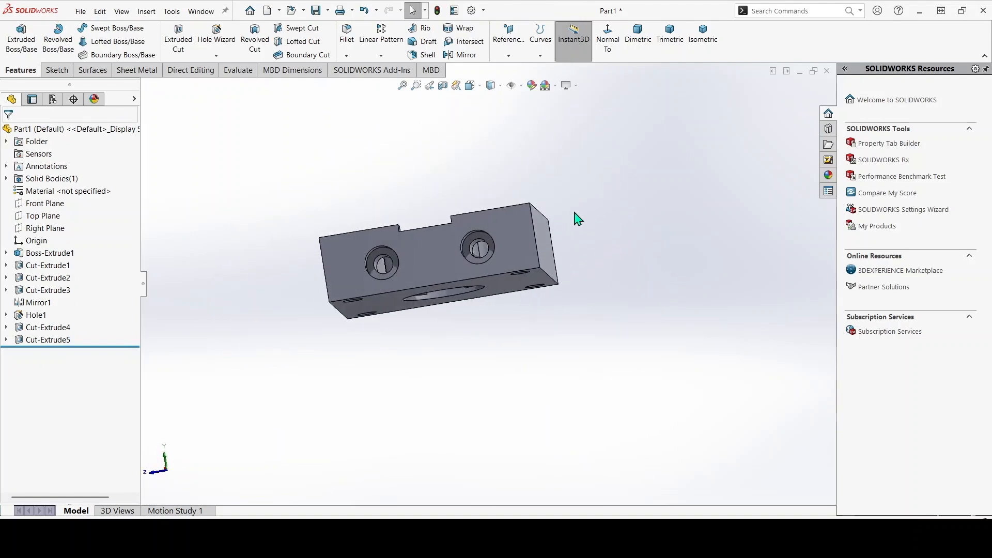
{"action": "left_click", "coordinate": [522, 227]}
{"action": "left_click", "coordinate": [580, 185]}
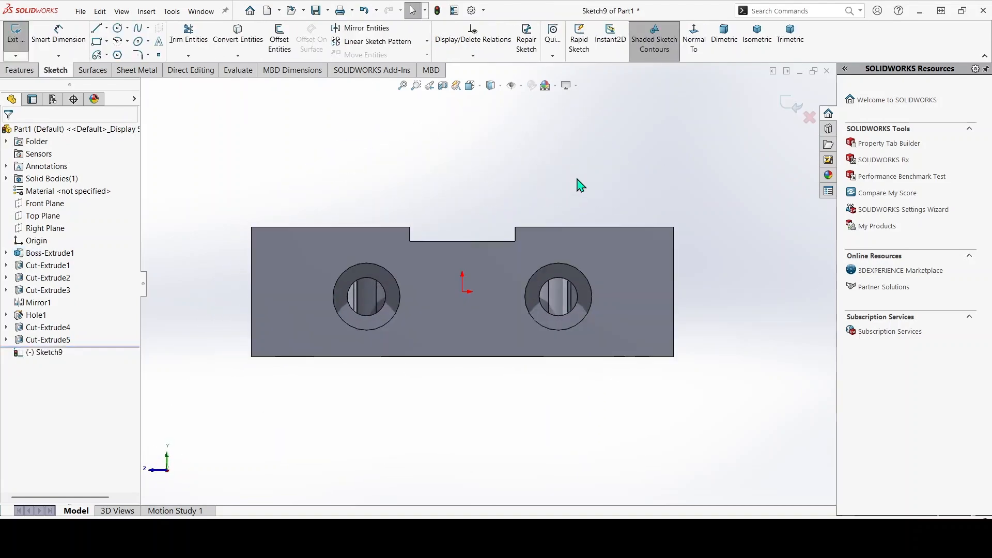
Check the side slot's radius, length and depth in the Switch Body 2D drawing
{"action": "left_click", "coordinate": [382, 543]}
{"action": "scroll", "coordinate": [508, 371], "scroll_direction": "down", "scroll_amount": 2}
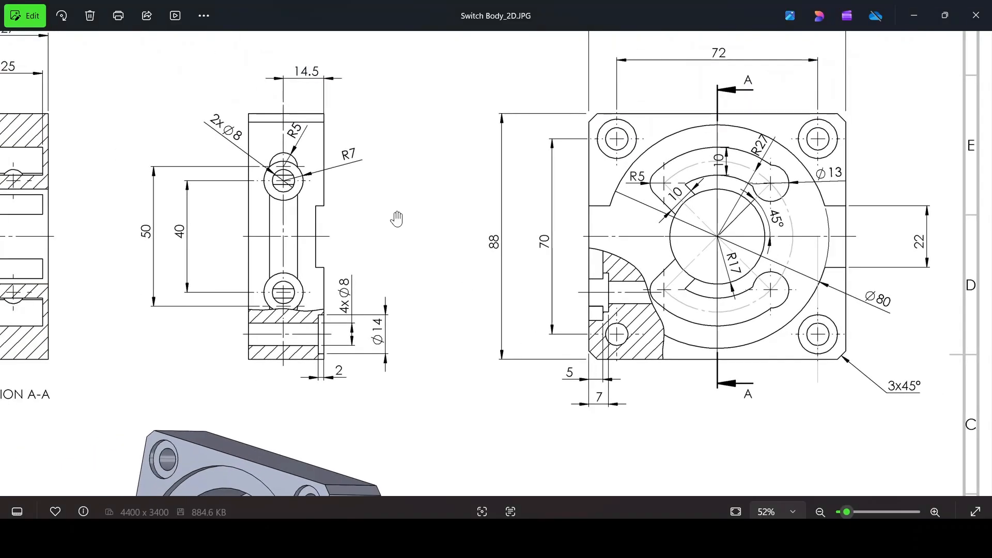
{"action": "scroll", "coordinate": [396, 218], "scroll_direction": "up", "scroll_amount": 1}
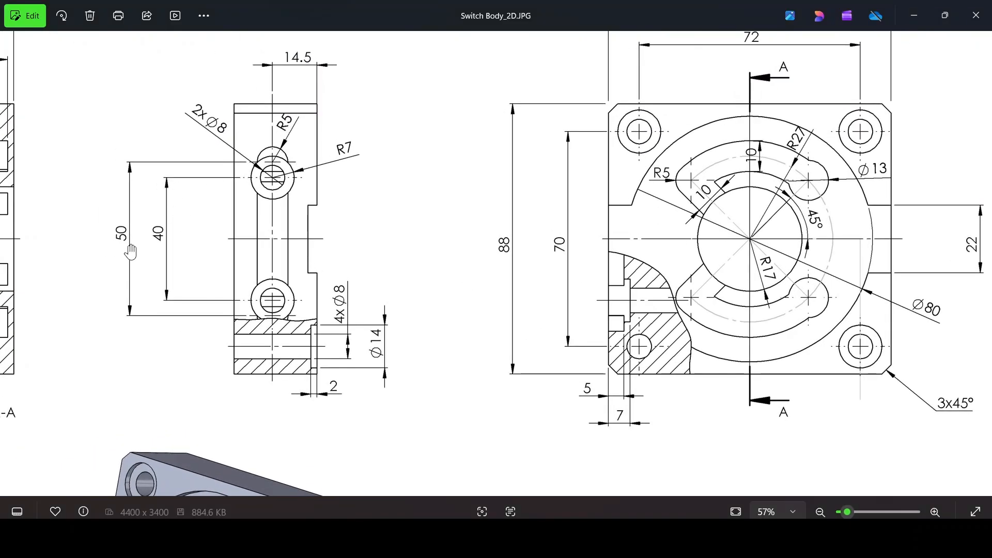
{"action": "scroll", "coordinate": [300, 122], "scroll_direction": "up", "scroll_amount": 3}
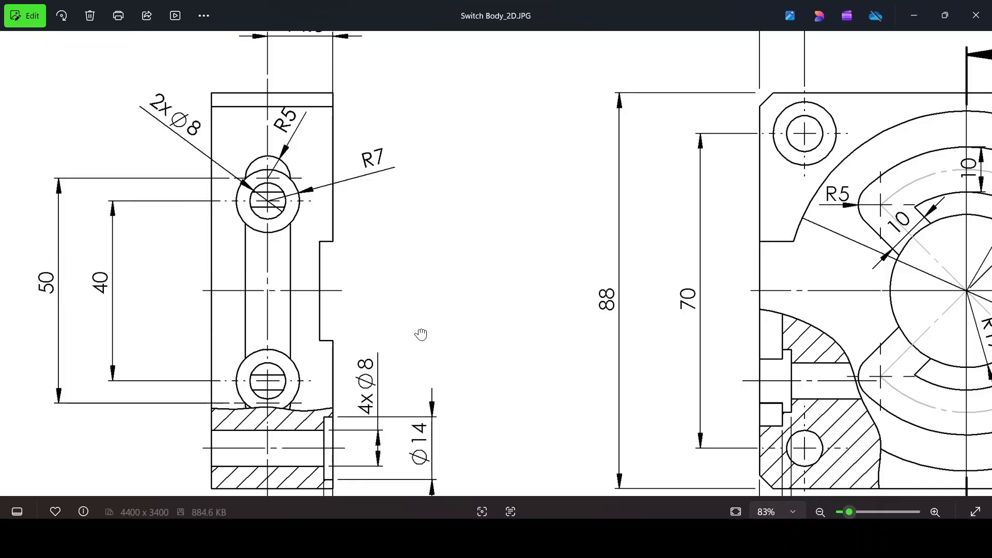
{"action": "left_click_drag", "start_coordinate": [421, 334], "coordinate": [342, 247]}
{"action": "scroll", "coordinate": [660, 427], "scroll_direction": "down", "scroll_amount": 3}
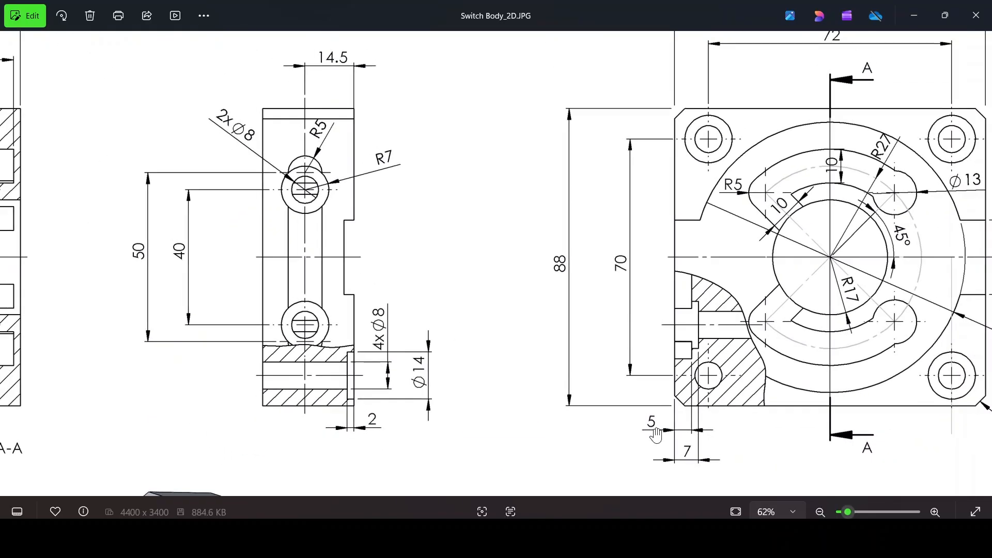
{"action": "left_click_drag", "start_coordinate": [509, 269], "coordinate": [512, 272]}
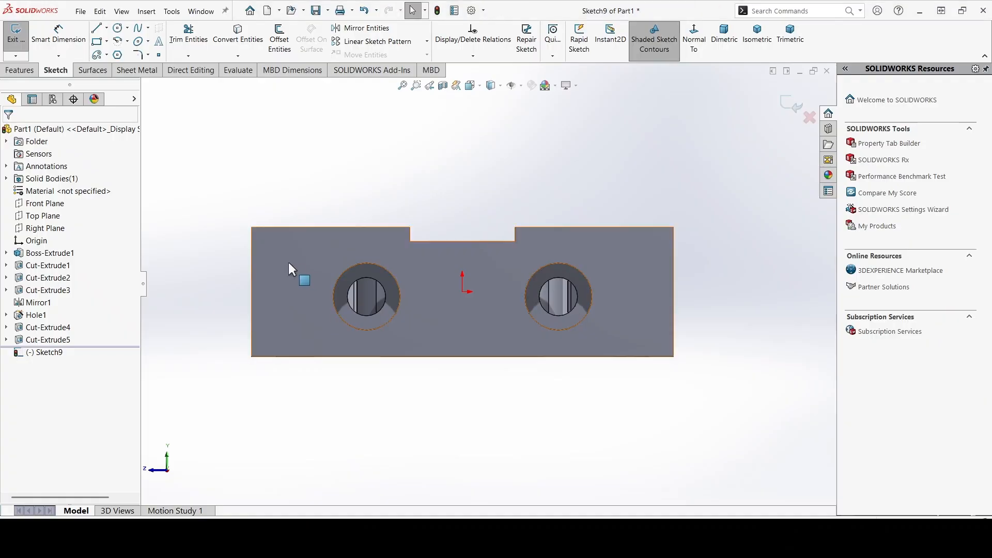
Sketch a horizontal straight slot across the side holes, about 40 mm between centers and about 12.5 mm wide
{"action": "left_click", "coordinate": [106, 55]}
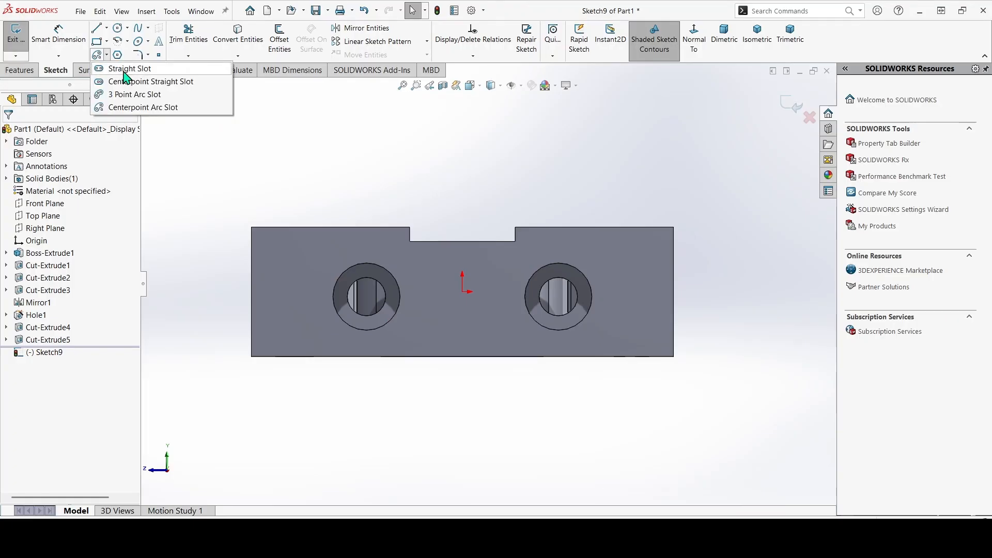
{"action": "left_click", "coordinate": [124, 69]}
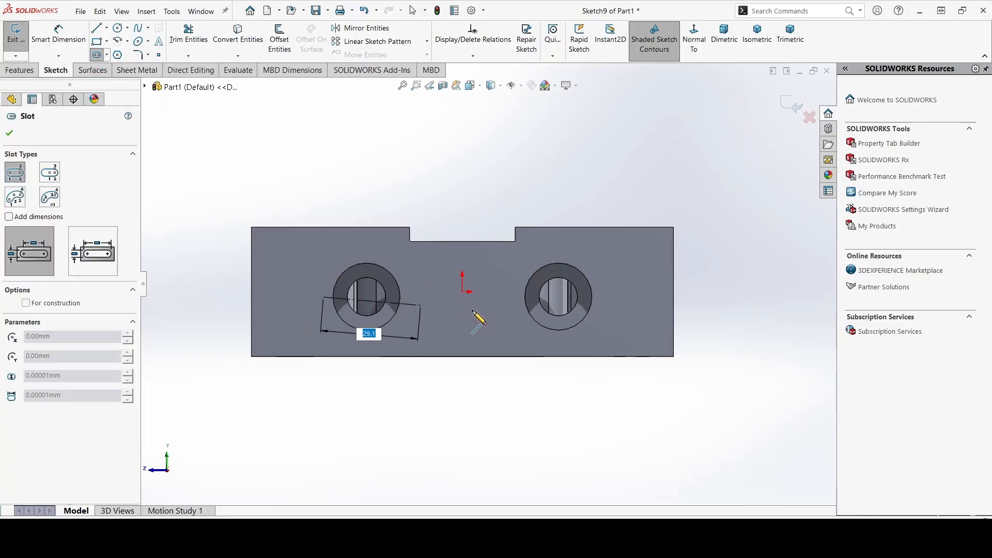
{"action": "left_click", "coordinate": [514, 297]}
{"action": "left_click", "coordinate": [496, 268]}
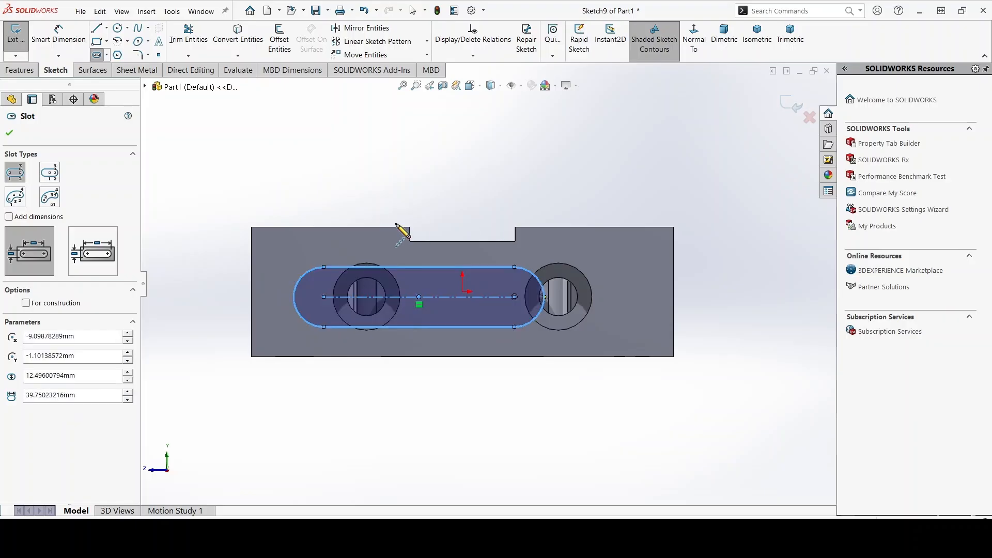
{"action": "key", "text": "Escape"}
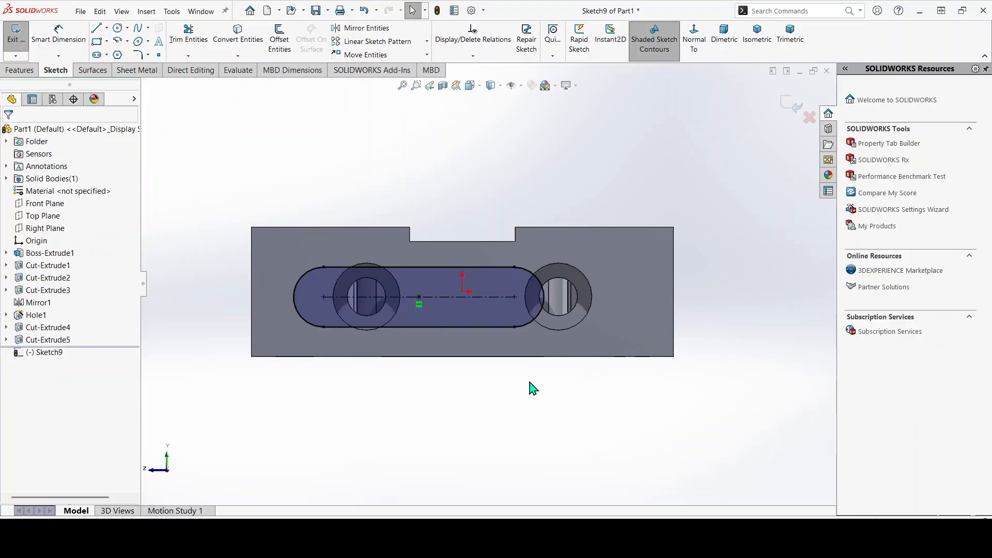
{"action": "scroll", "coordinate": [538, 361], "scroll_direction": "down", "scroll_amount": 2}
{"action": "left_click", "coordinate": [496, 271], "text": "ctrl"}
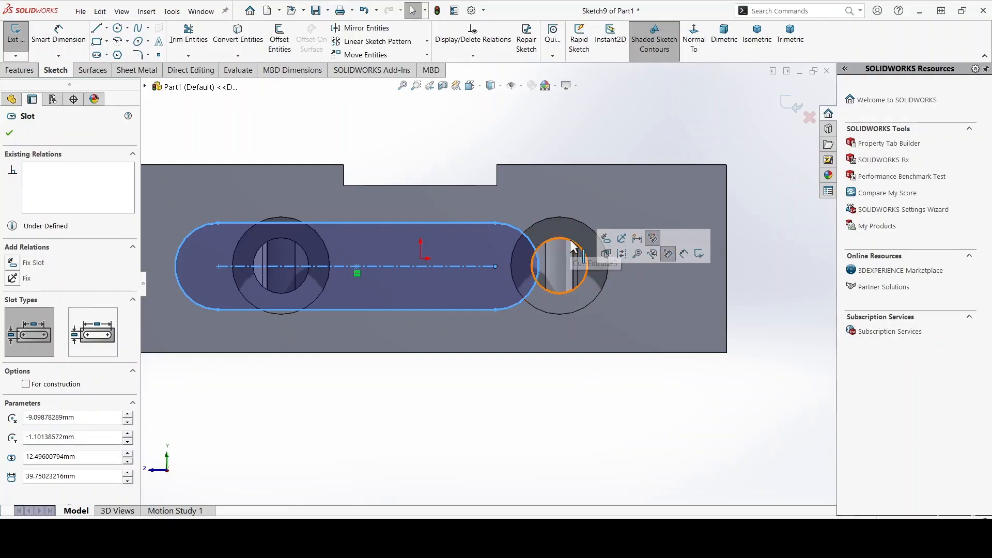
{"action": "scroll", "coordinate": [516, 424], "scroll_direction": "up", "scroll_amount": 1}
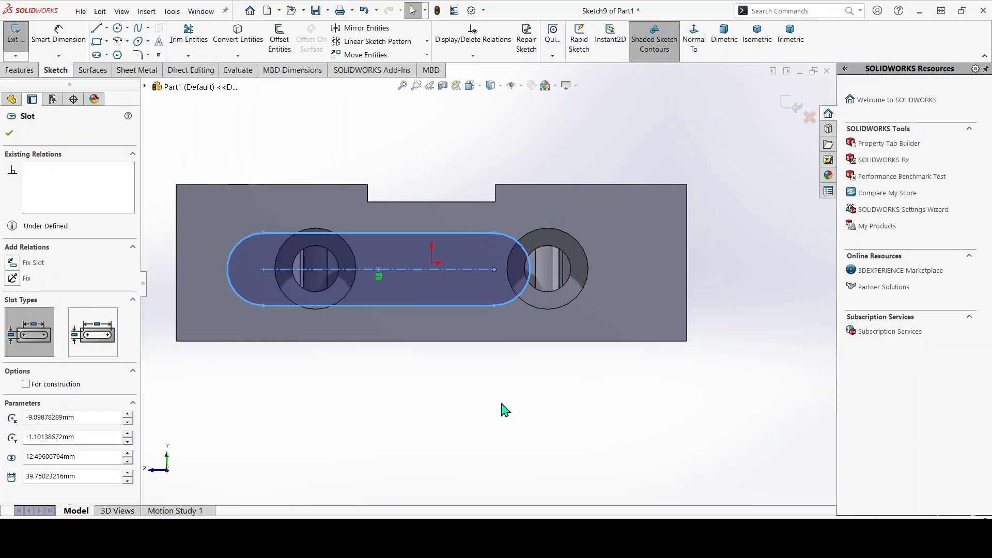
{"action": "left_click", "coordinate": [494, 413]}
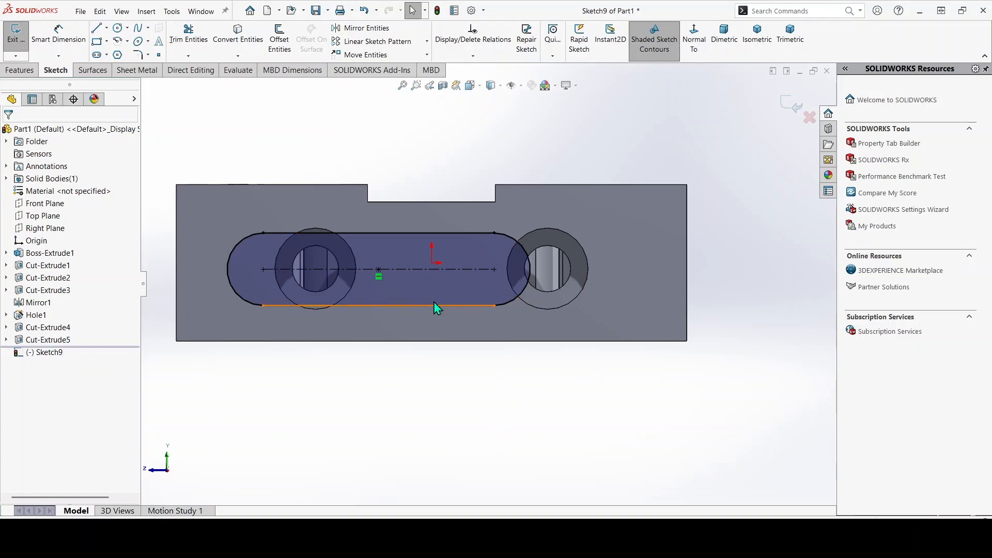
Align the slot's midpoint with the origin using a Vertical relation
{"action": "scroll", "coordinate": [437, 309], "scroll_direction": "down", "scroll_amount": 1}
{"action": "left_click", "coordinate": [379, 269]}
{"action": "left_click", "coordinate": [432, 262], "text": "ctrl"}
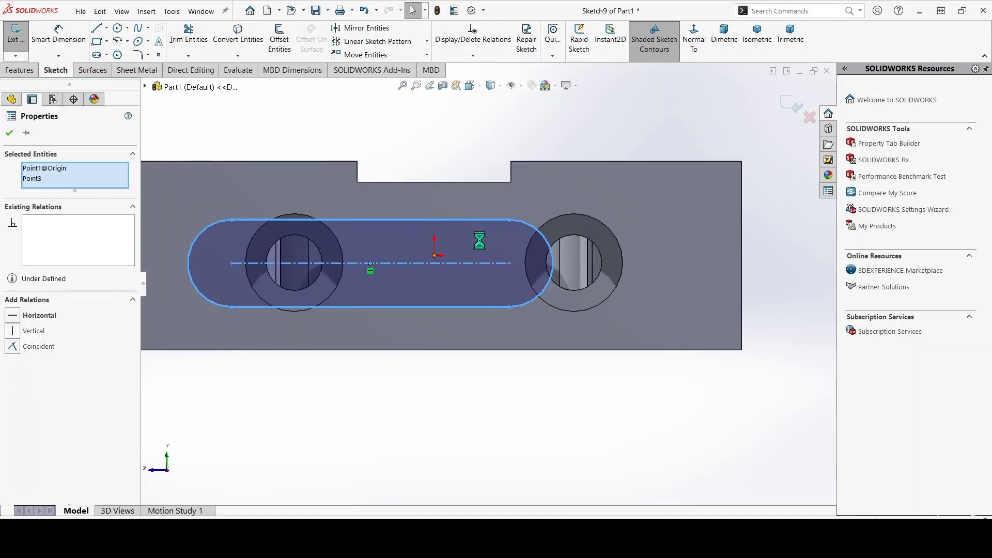
{"action": "left_click", "coordinate": [11, 330]}
{"action": "key", "text": "Escape"}
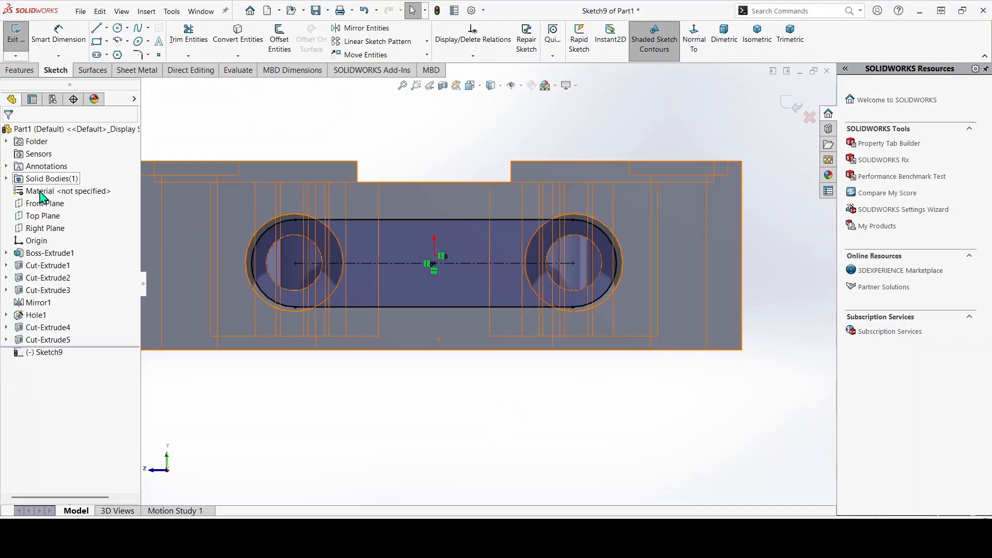
Dimension the slot's end arc with a radius of 5 mm
{"action": "left_click", "coordinate": [58, 34]}
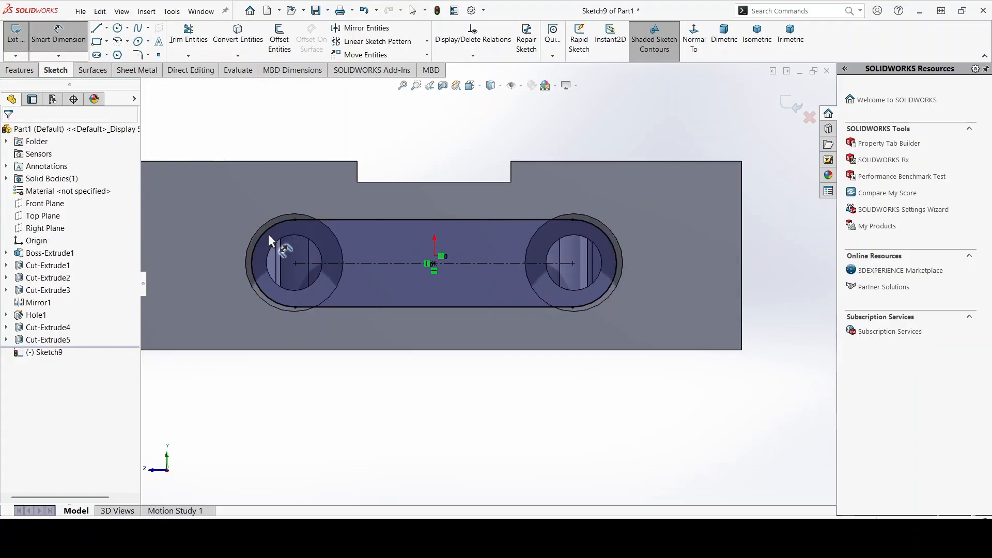
{"action": "left_click", "coordinate": [233, 224]}
{"action": "left_click", "coordinate": [221, 207]}
{"action": "type", "text": "5"}
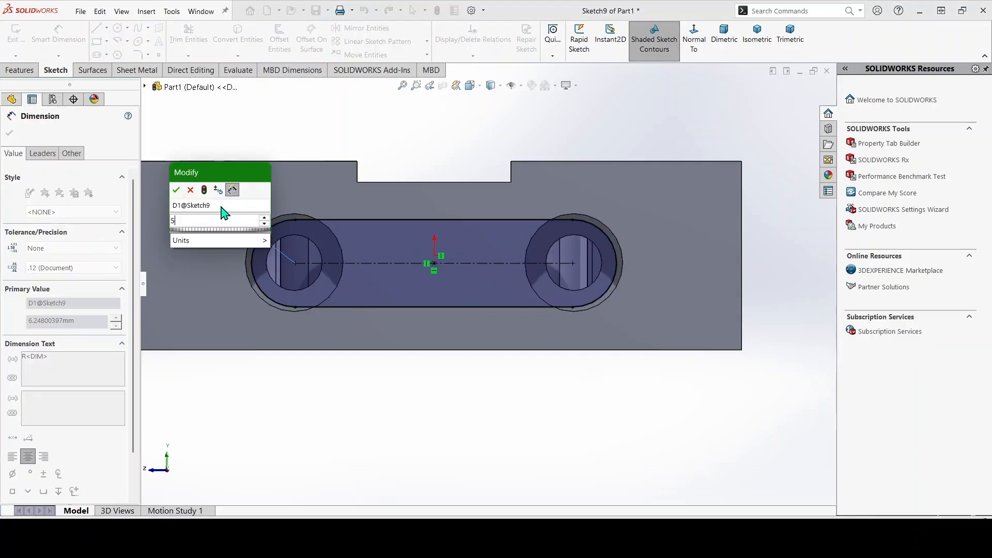
{"action": "key", "text": "Return"}
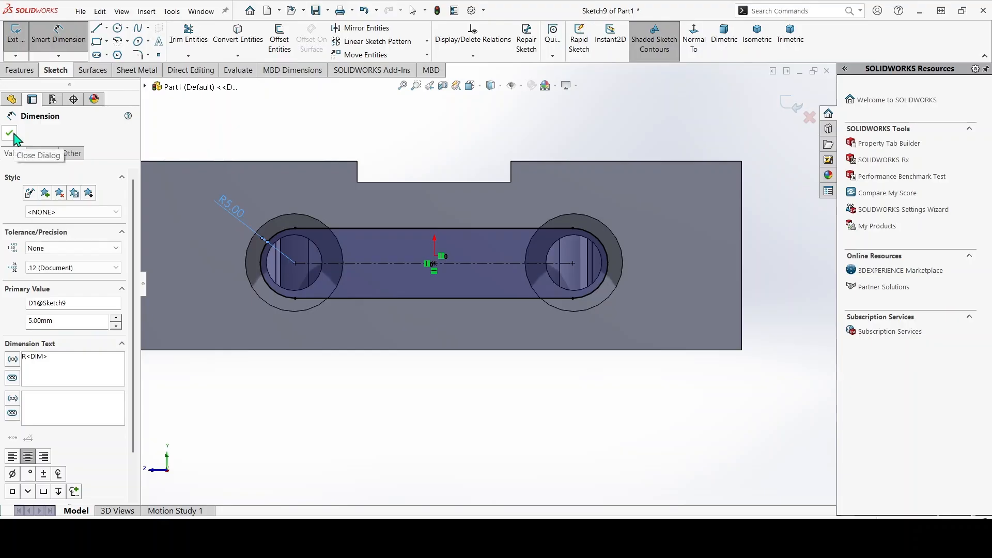
{"action": "left_click", "coordinate": [10, 134]}
Dimension the slot's center-to-center length as 50 mm
{"action": "left_click", "coordinate": [58, 34]}
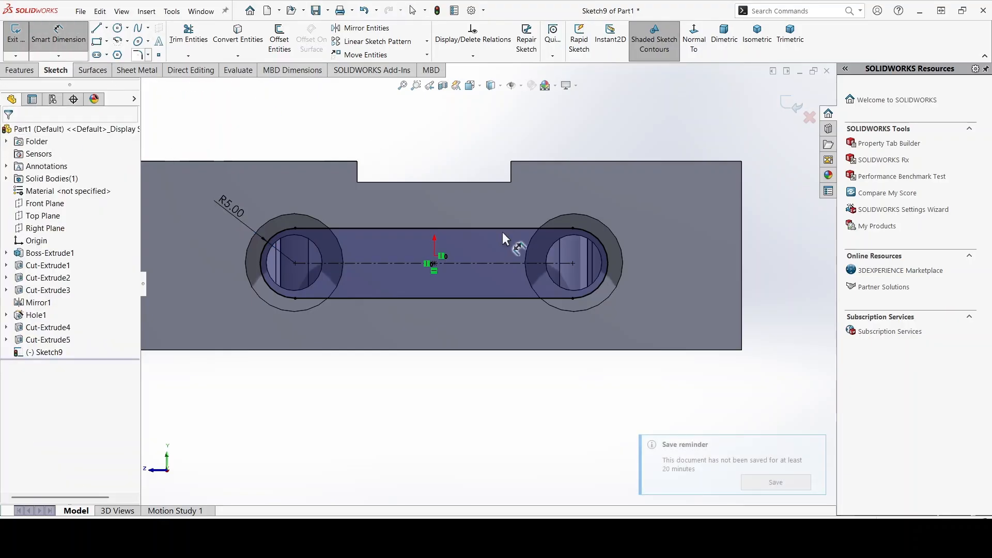
{"action": "left_click", "coordinate": [471, 228]}
{"action": "left_click", "coordinate": [433, 137]}
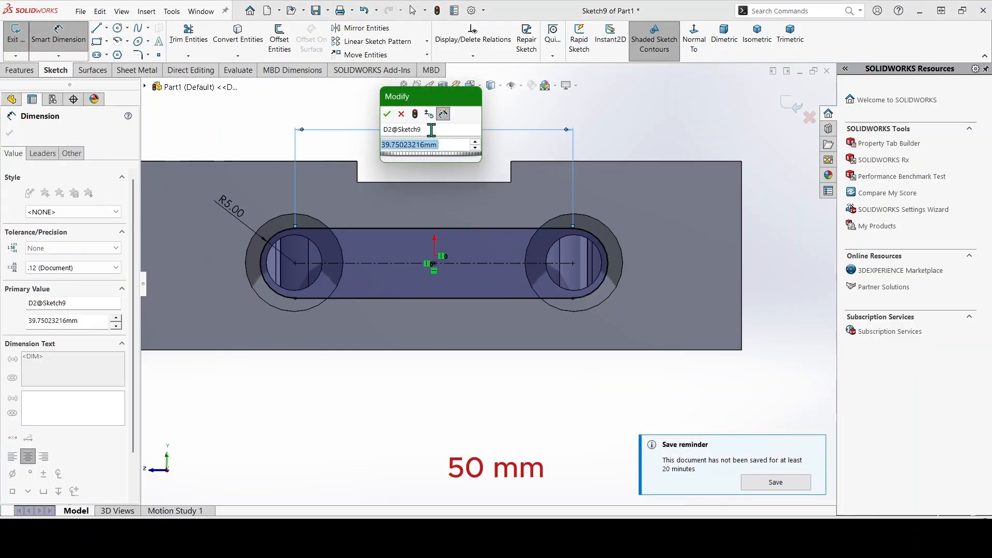
{"action": "key", "text": "Return"}
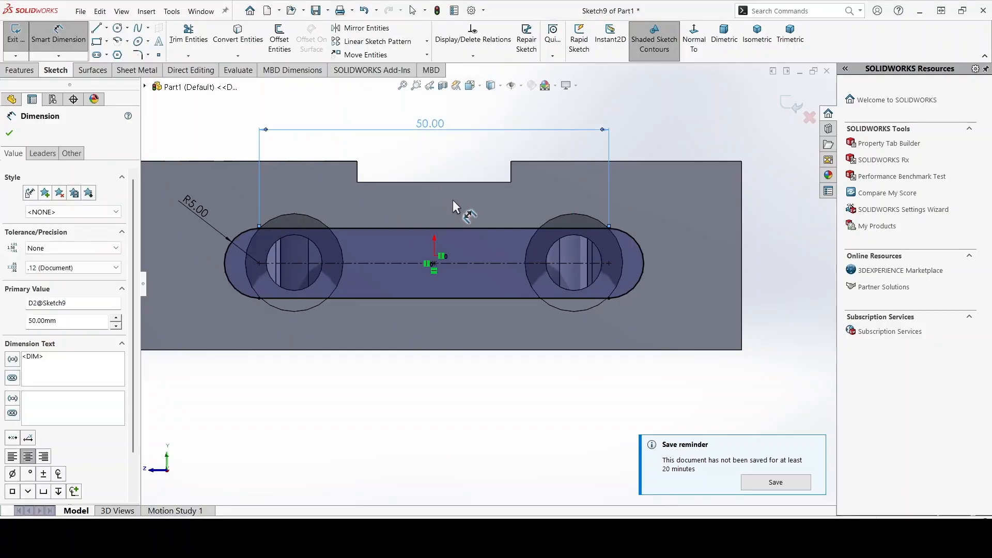
{"action": "left_click", "coordinate": [10, 137]}
Cut the slot sketch 5 mm deep into the side face as a Blind cut
{"action": "scroll", "coordinate": [434, 266], "scroll_direction": "down", "scroll_amount": 3}
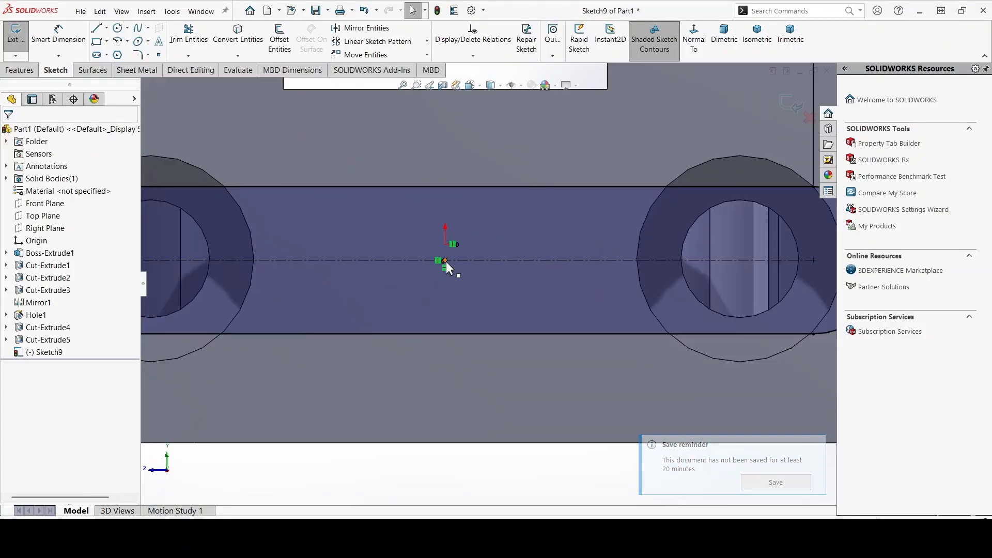
{"action": "scroll", "coordinate": [485, 283], "scroll_direction": "up", "scroll_amount": 2}
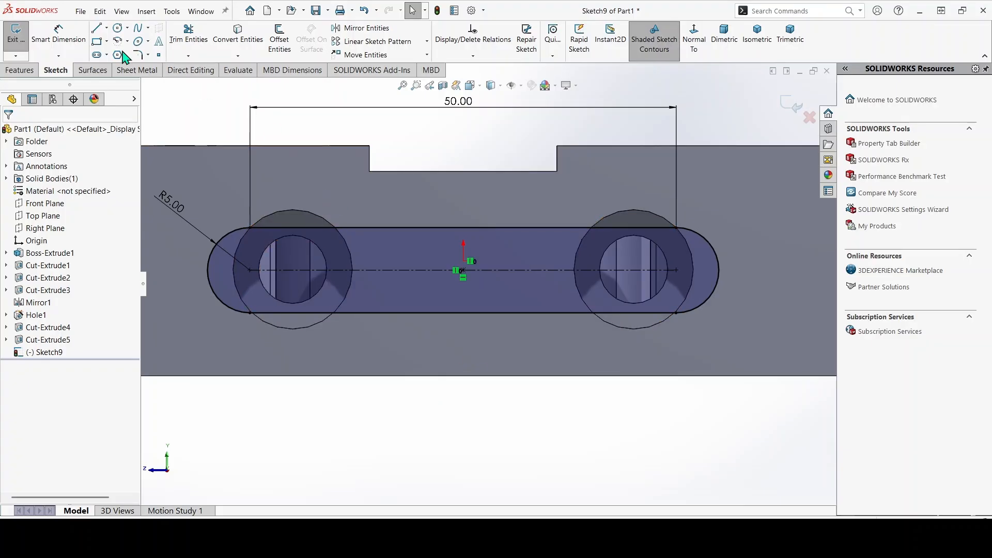
{"action": "left_click", "coordinate": [22, 71]}
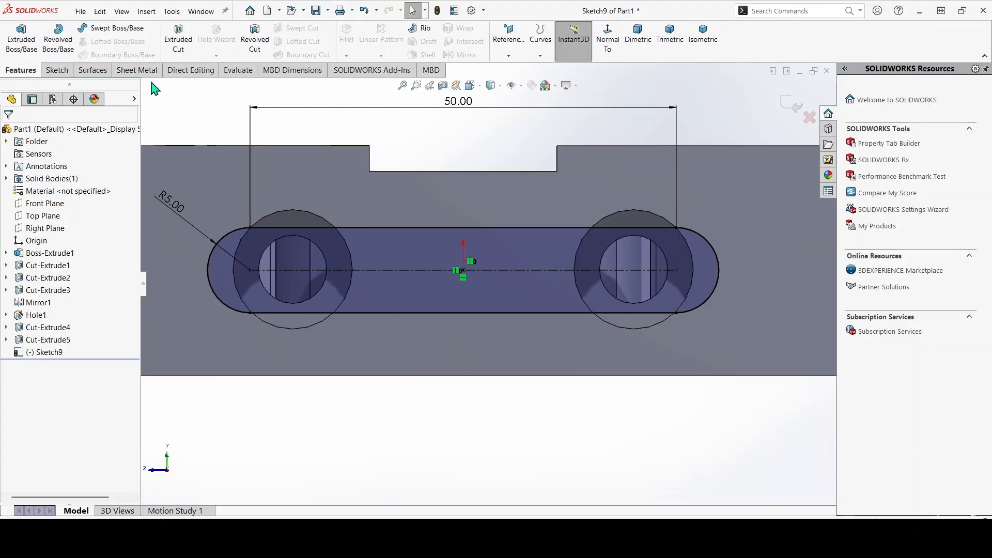
{"action": "left_click", "coordinate": [179, 45]}
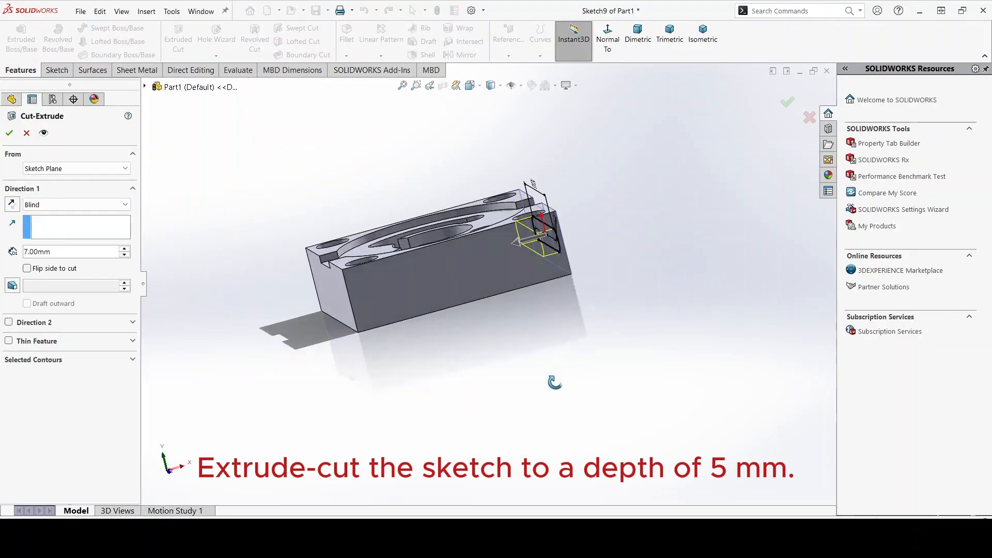
{"action": "middle_click_drag", "start_coordinate": [555, 382], "coordinate": [516, 433]}
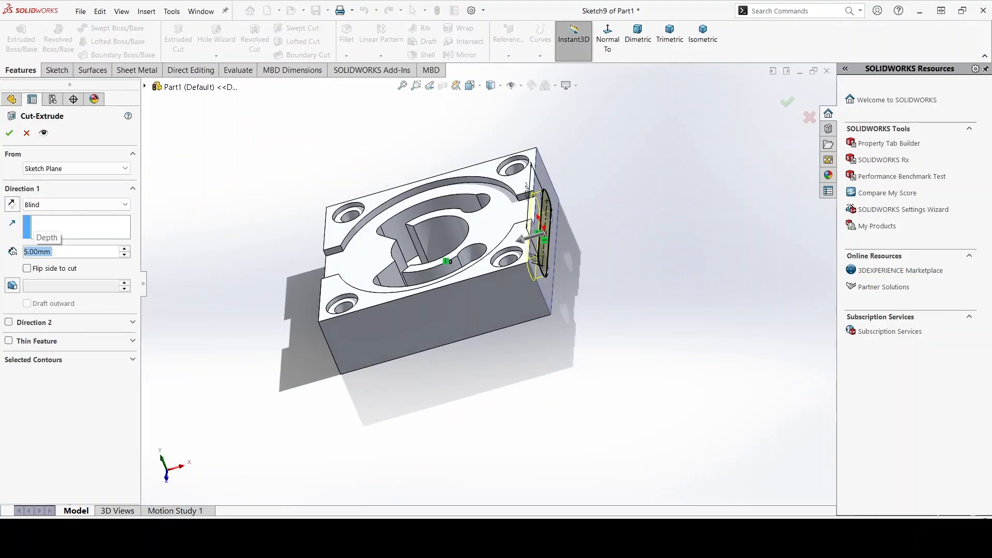
{"action": "middle_click_drag", "start_coordinate": [629, 259], "coordinate": [596, 361]}
{"action": "scroll", "coordinate": [596, 360], "scroll_direction": "up", "scroll_amount": 1}
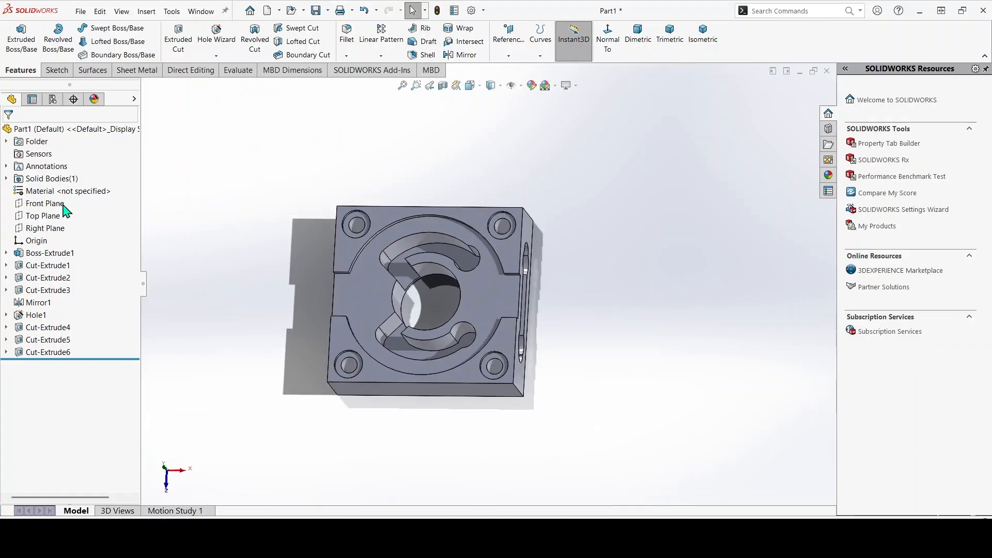
Mirror Cut-Extrude6, Cut-Extrude5 and Cut-Extrude4 about the Right Plane to the opposite side of the body
{"action": "left_click", "coordinate": [47, 229]}
{"action": "left_click", "coordinate": [462, 55]}
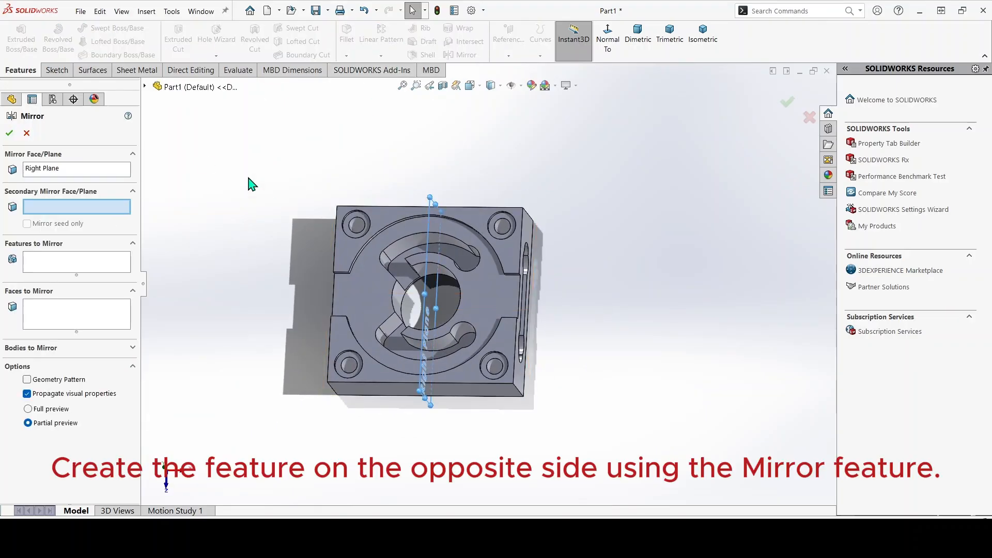
{"action": "left_click", "coordinate": [83, 264]}
{"action": "left_click", "coordinate": [145, 86]}
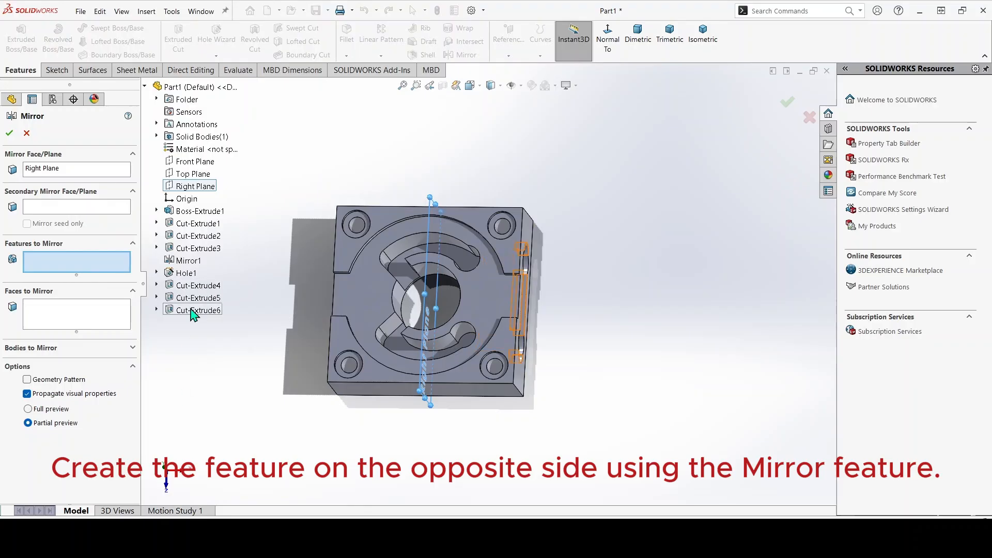
{"action": "left_click", "coordinate": [194, 311]}
{"action": "left_click", "coordinate": [189, 304]}
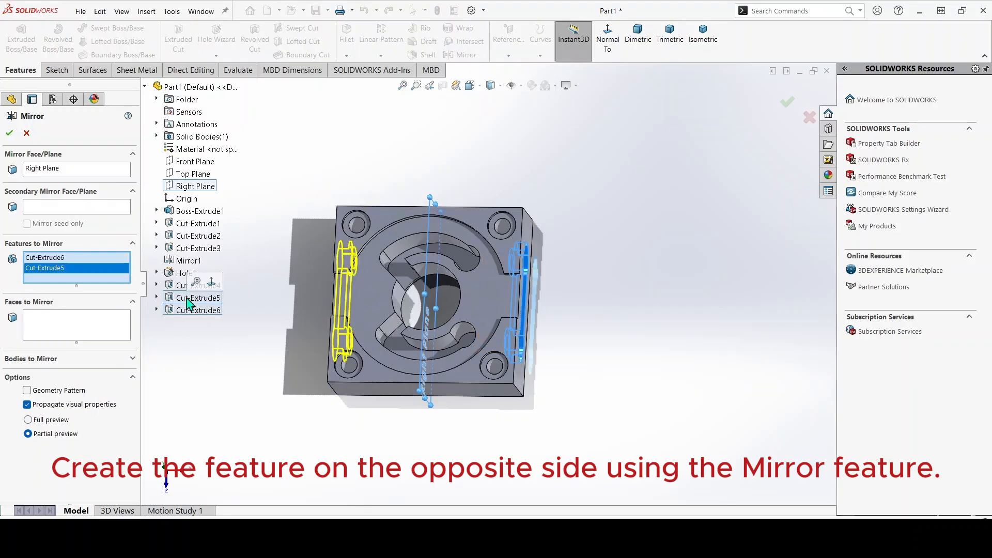
{"action": "left_click", "coordinate": [9, 133]}
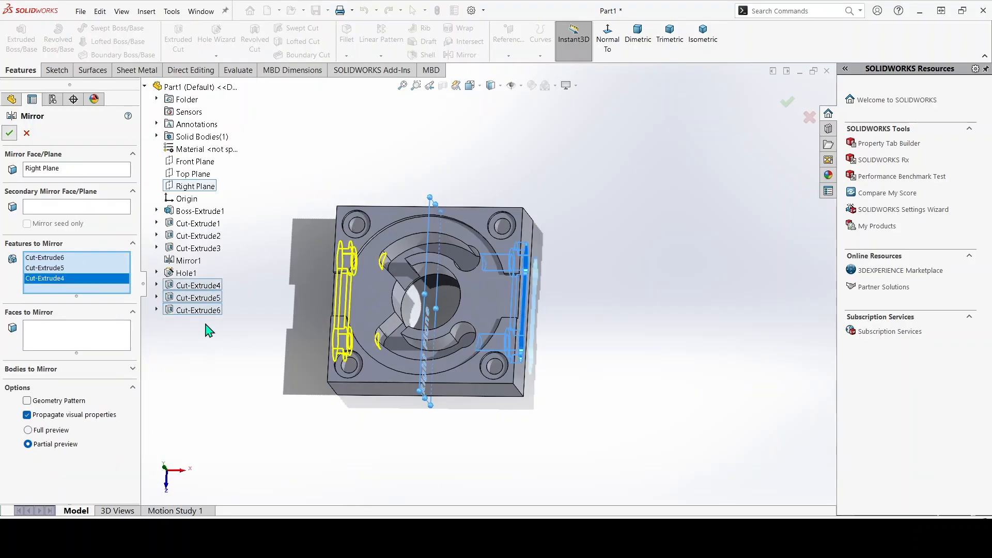
Check the corner chamfer size in the 2D drawing and chamfer the body's four corner edges 3 mm at 45°
{"action": "middle_click_drag", "start_coordinate": [257, 449], "coordinate": [337, 153]}
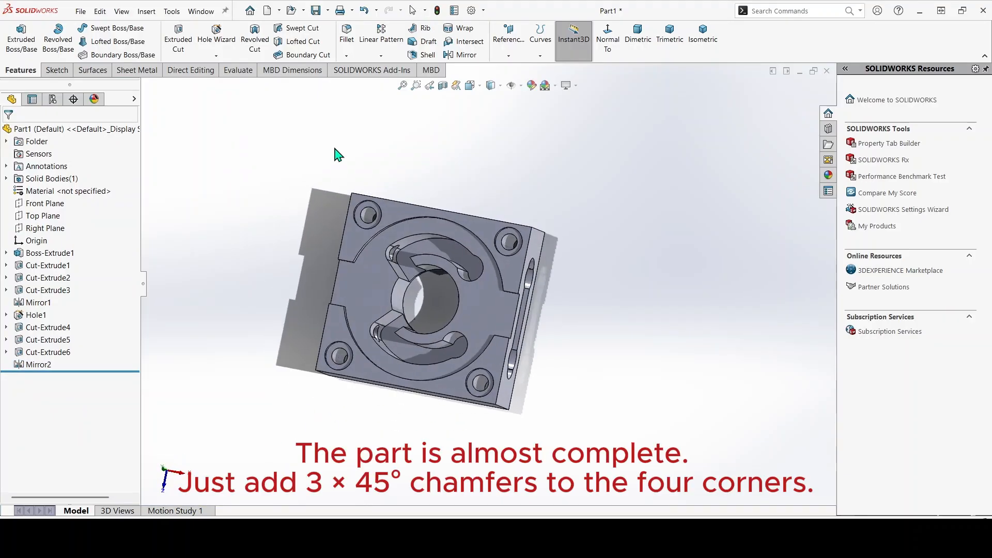
{"action": "left_click", "coordinate": [346, 55]}
{"action": "left_click", "coordinate": [370, 82]}
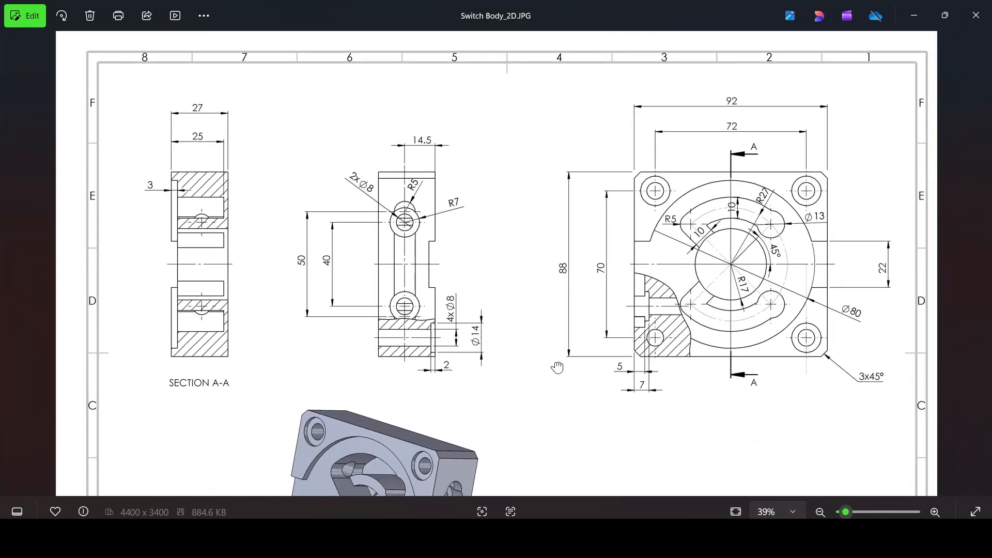
{"action": "scroll", "coordinate": [806, 388], "scroll_direction": "up", "scroll_amount": 3}
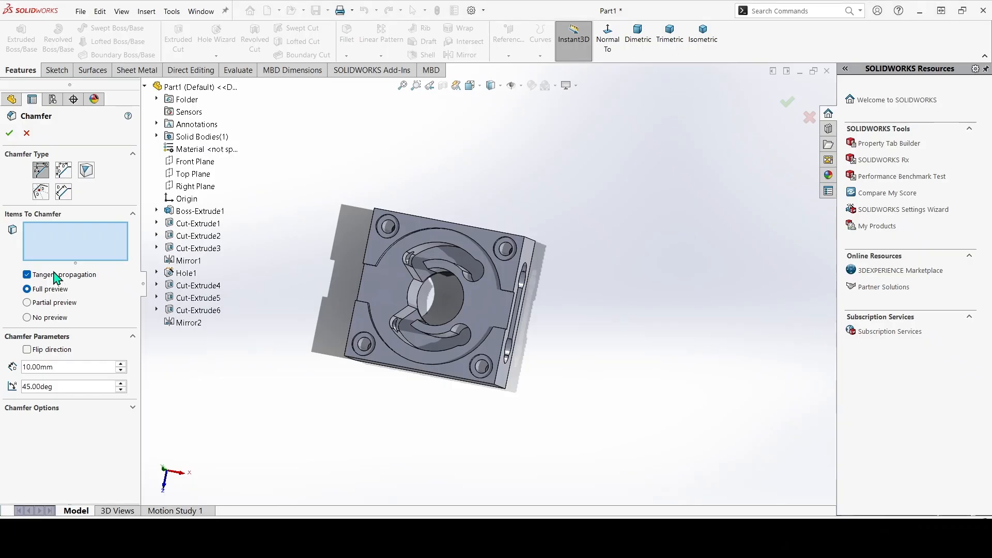
{"action": "left_click", "coordinate": [61, 367]}
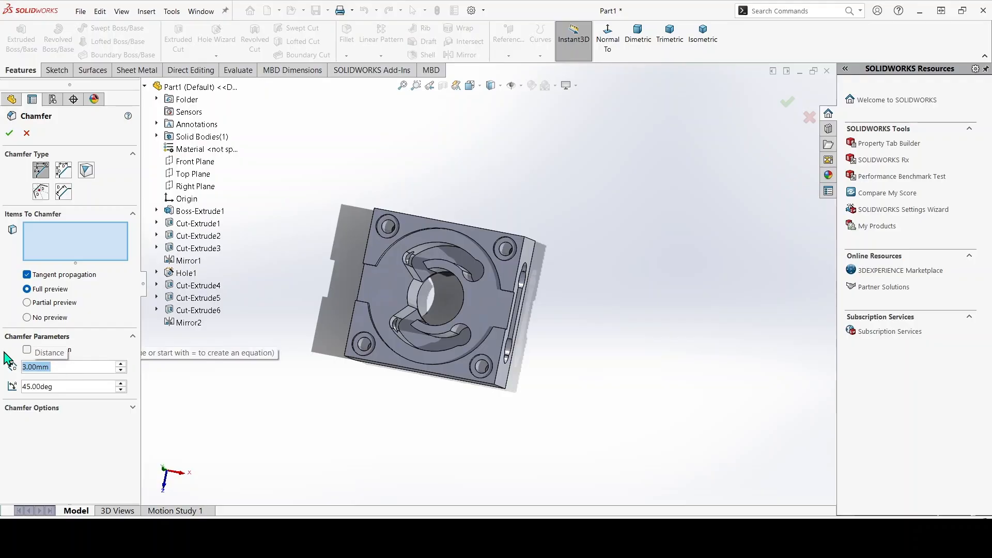
{"action": "scroll", "coordinate": [504, 389], "scroll_direction": "down", "scroll_amount": 3}
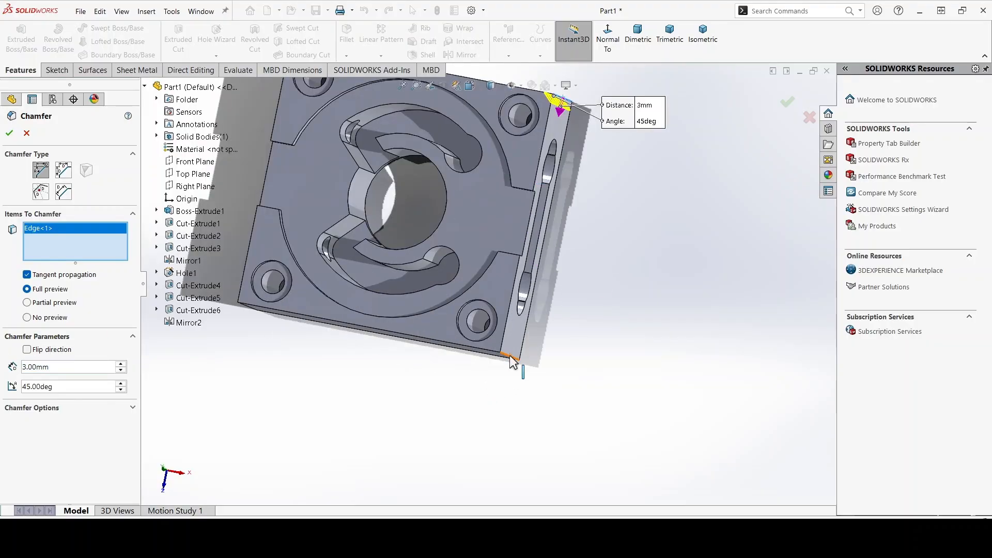
{"action": "scroll", "coordinate": [511, 362], "scroll_direction": "up", "scroll_amount": 3}
{"action": "middle_click_drag", "start_coordinate": [511, 361], "coordinate": [565, 350]}
{"action": "left_click", "coordinate": [407, 177]}
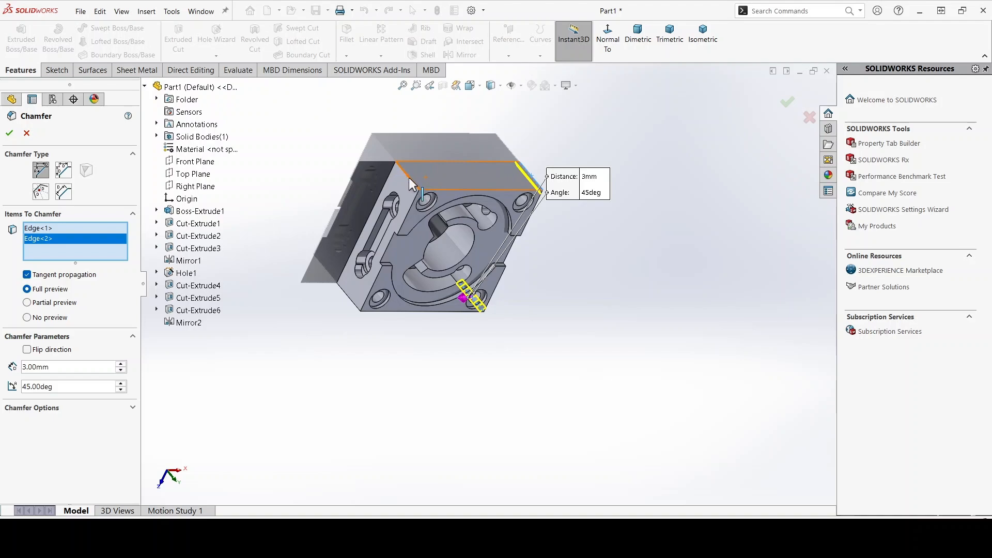
{"action": "left_click", "coordinate": [409, 178]}
{"action": "left_click", "coordinate": [350, 300]}
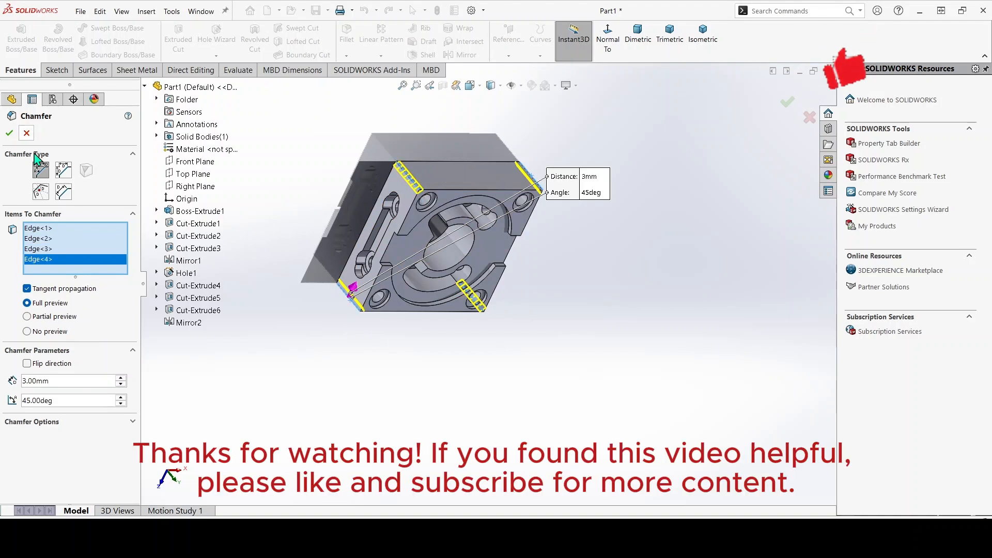
{"action": "left_click", "coordinate": [8, 136]}
{"action": "scroll", "coordinate": [492, 248], "scroll_direction": "down", "scroll_amount": 4}
{"action": "middle_click_drag", "start_coordinate": [492, 249], "coordinate": [367, 444]}
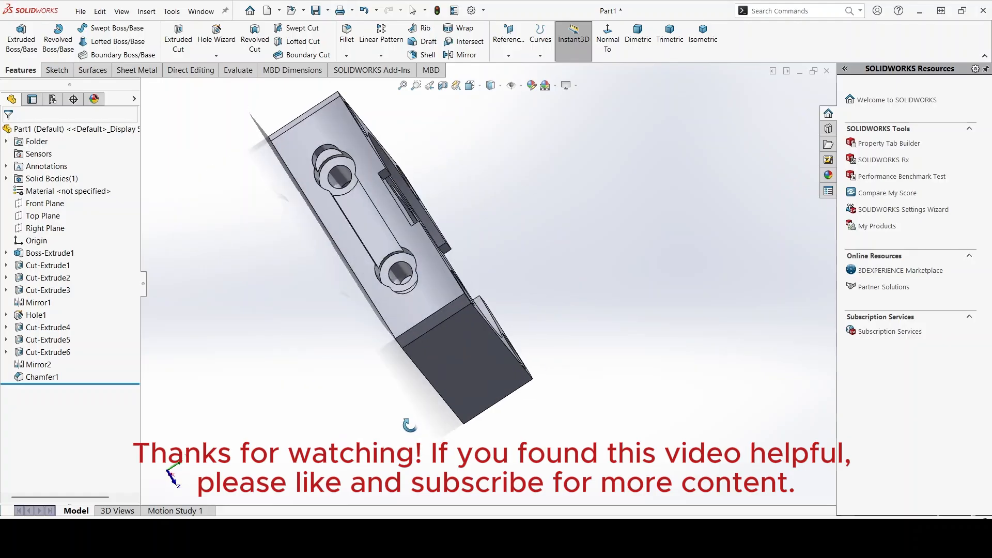